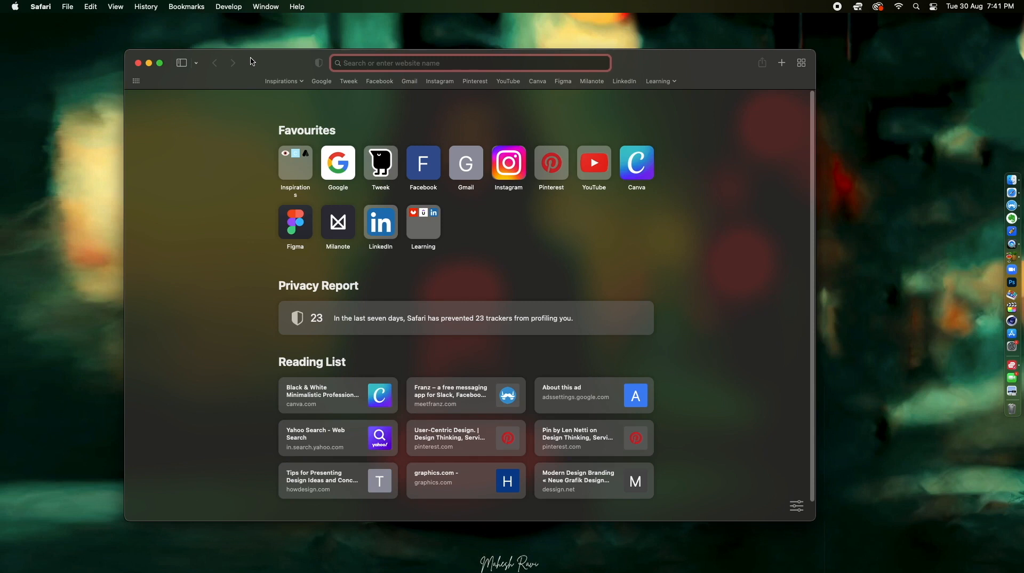
Search the web for makehuman and open the MakeHuman Community website from the results
text(makehuman)
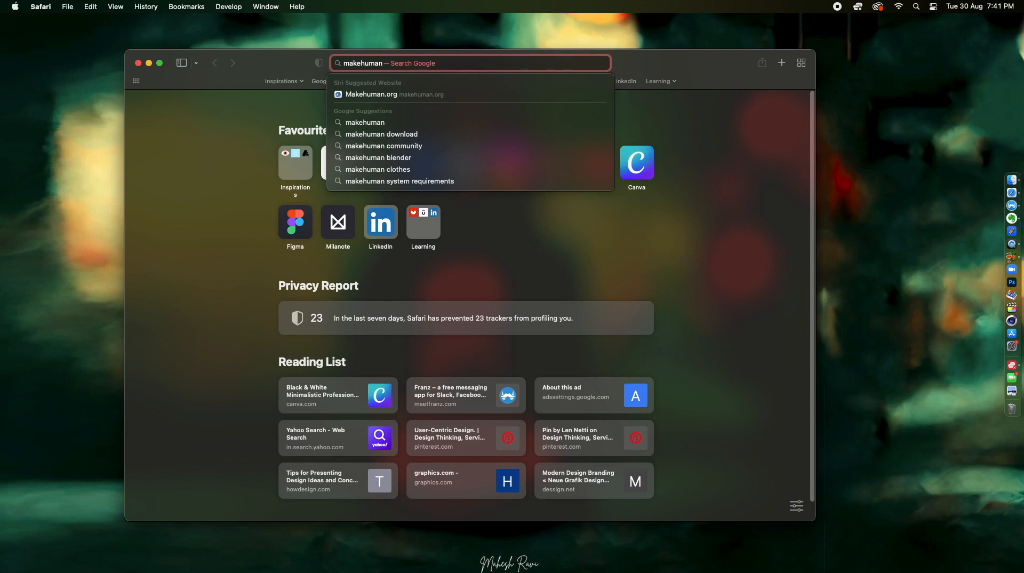
key(Return)
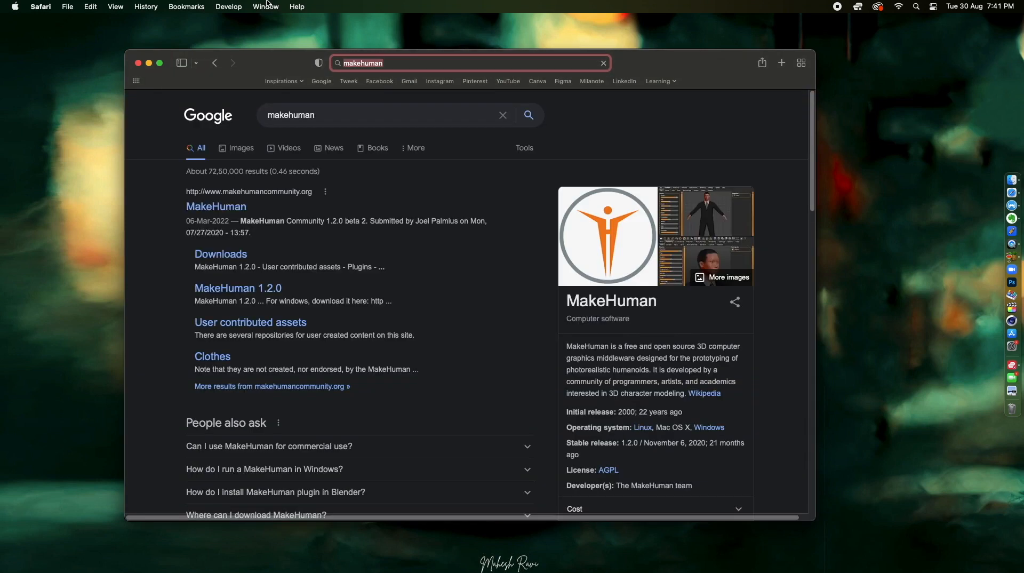
click(243, 210)
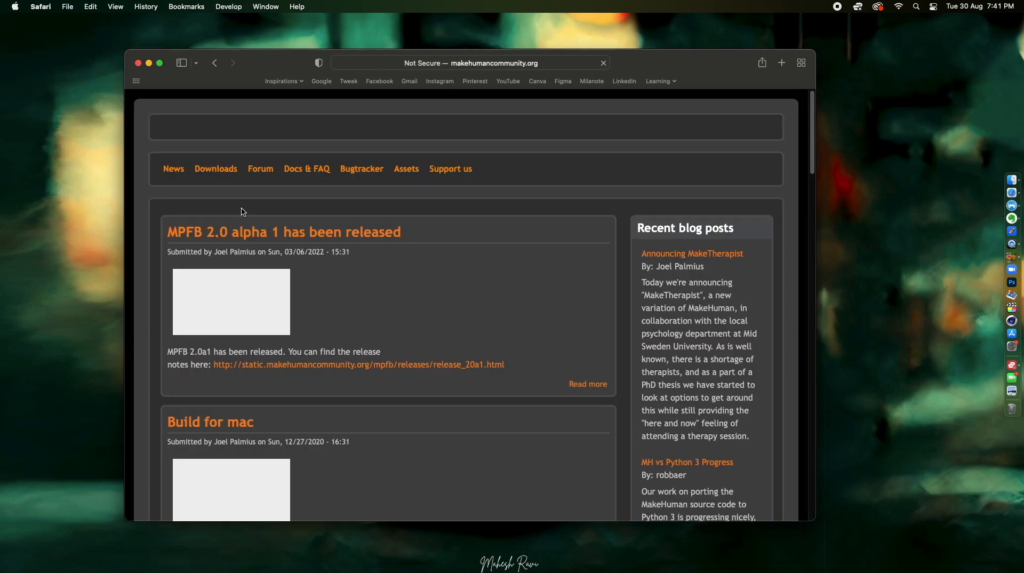
Open the macOS release page for the stable MakeHuman 1.2.0 version from the site's downloads
click(219, 228)
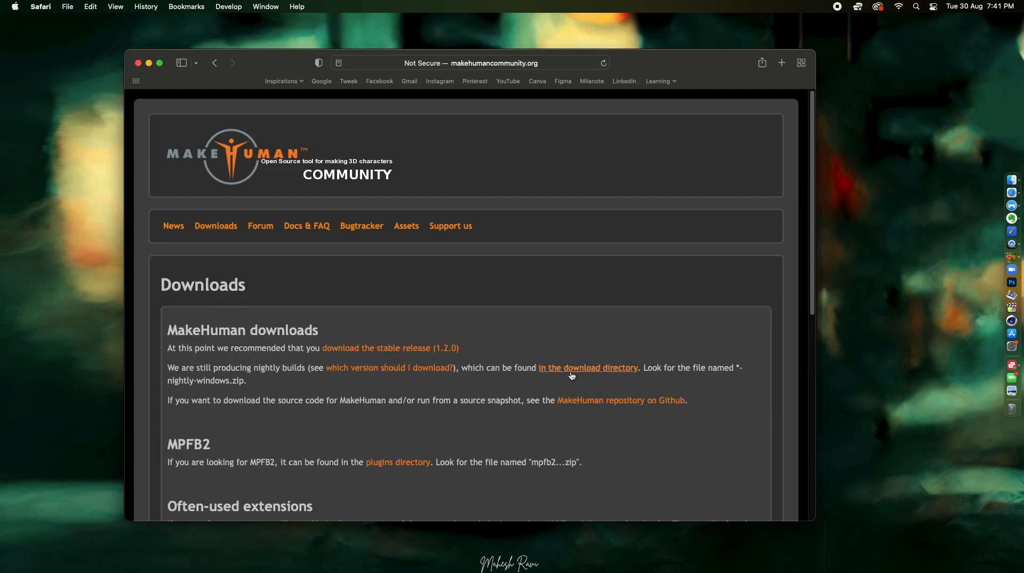
click(362, 349)
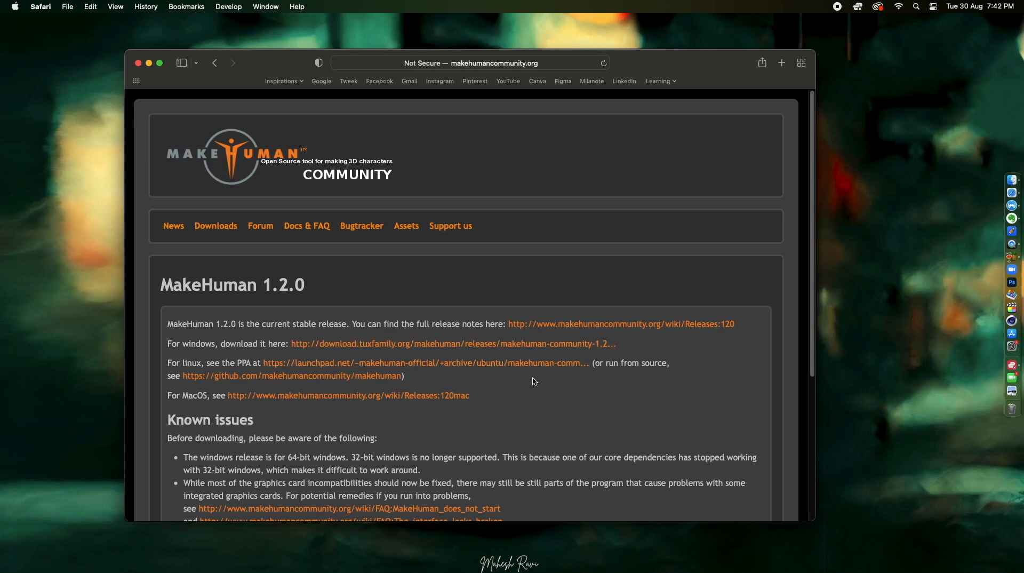
click(250, 394)
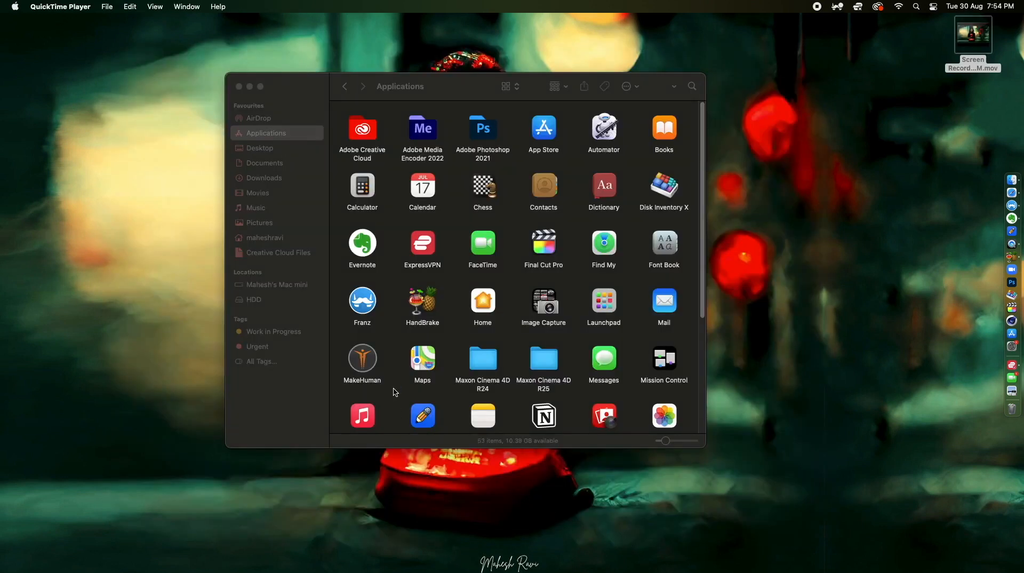
Launch MakeHuman from the Applications folder and close the folder window
double_click(362, 370)
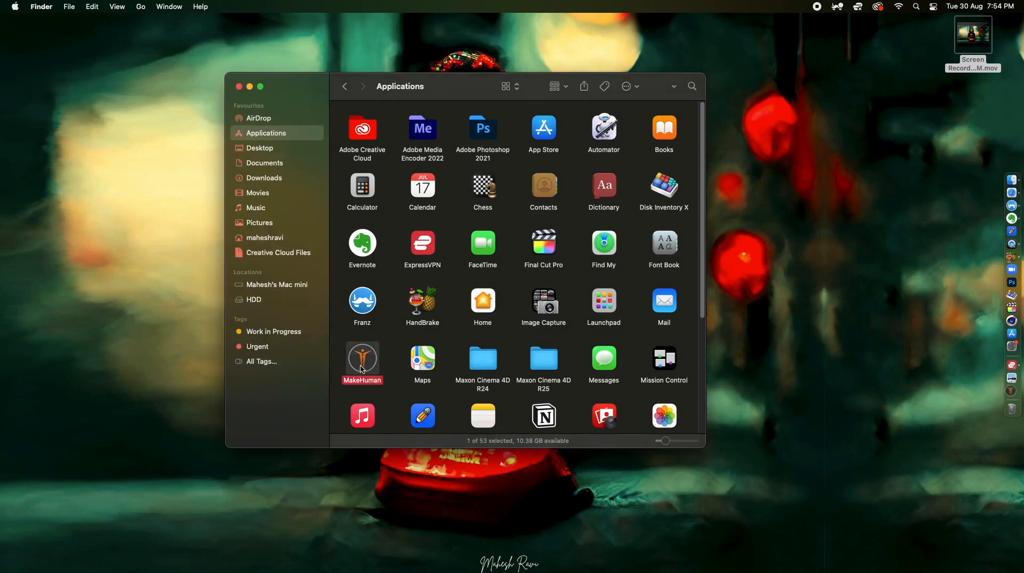
click(239, 86)
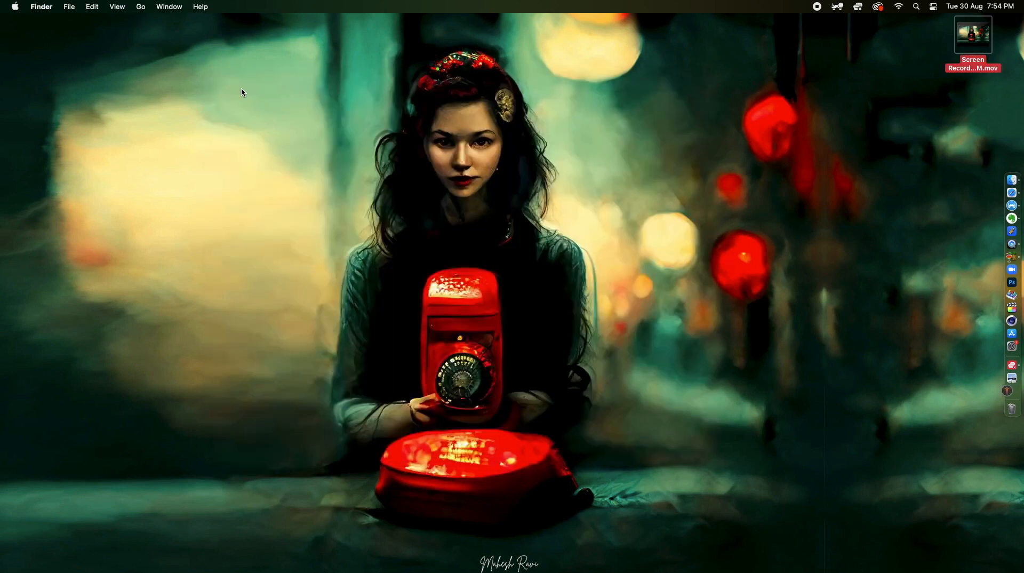
drag(527, 129, 504, 106)
Set the character's macro attributes to 77% male, age 54, muscle 82.20%, weight 110.30% and height 167.33 cm
click(336, 159)
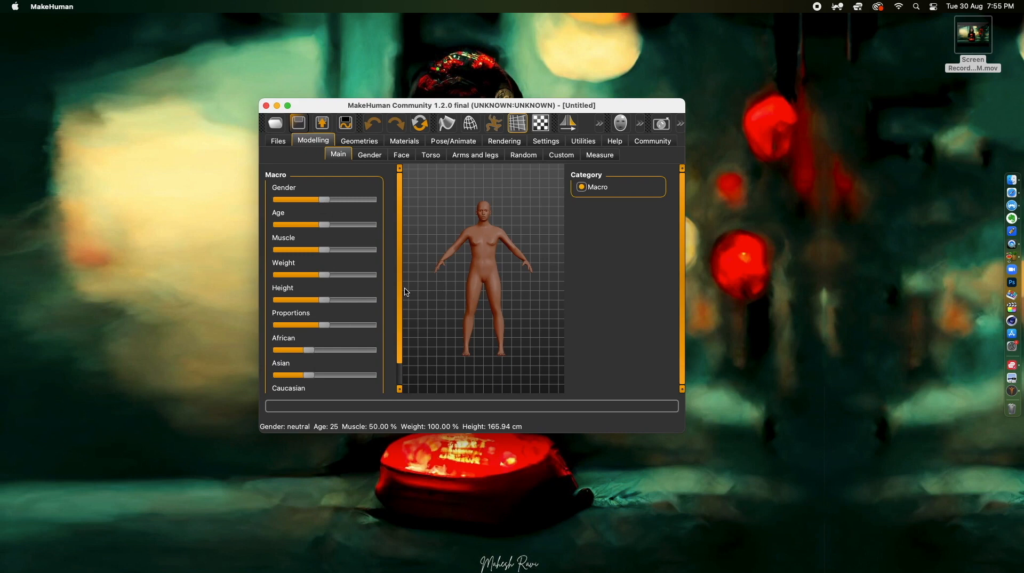
drag(436, 294, 449, 273)
scroll(457, 248, up, 6)
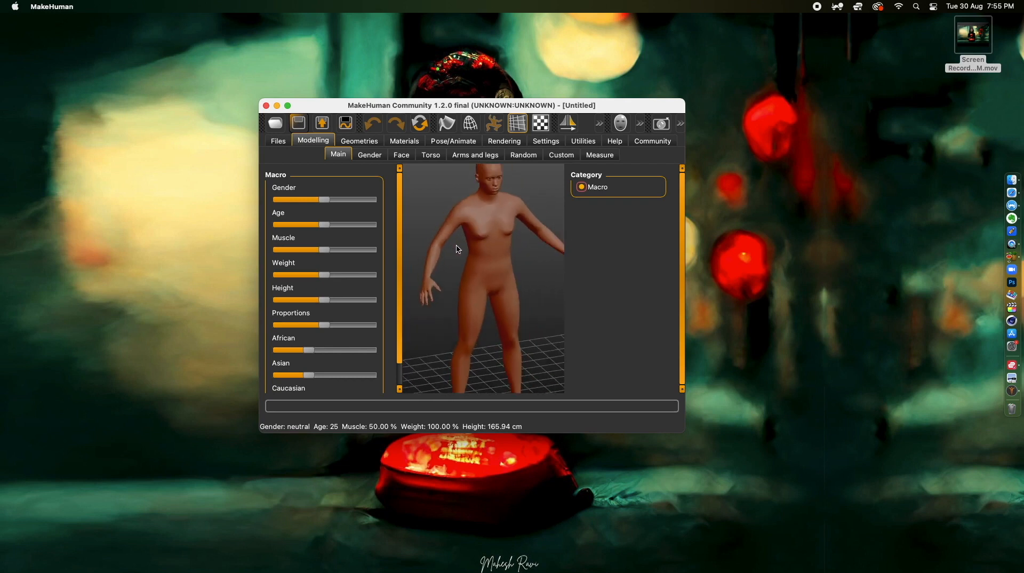
scroll(458, 249, down, 2)
drag(324, 200, 353, 252)
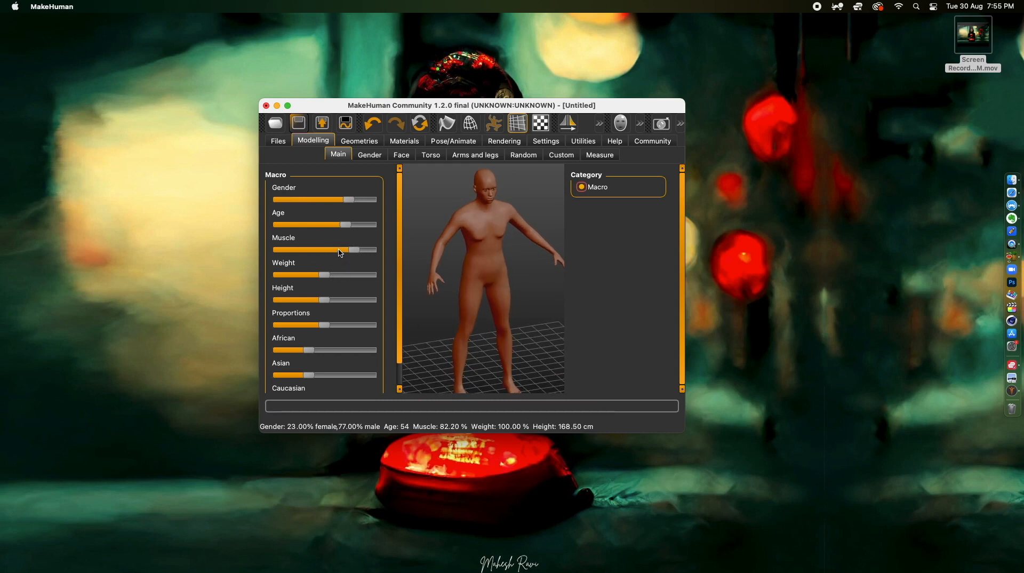
drag(322, 276, 322, 301)
Set the character's African and Asian traits to the minimum and the Caucasian trait to the maximum
scroll(400, 298, down, 3)
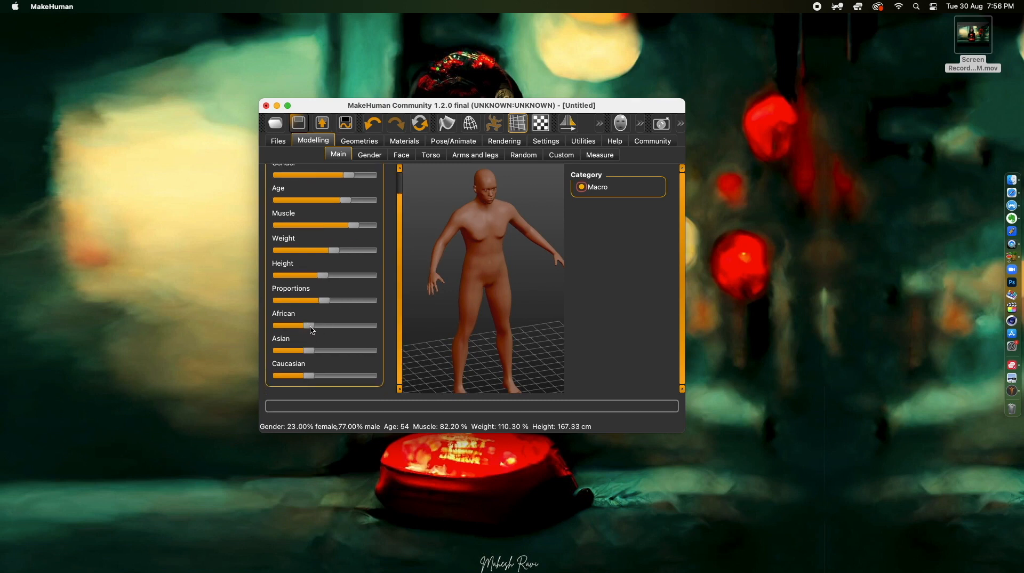
drag(313, 328, 372, 376)
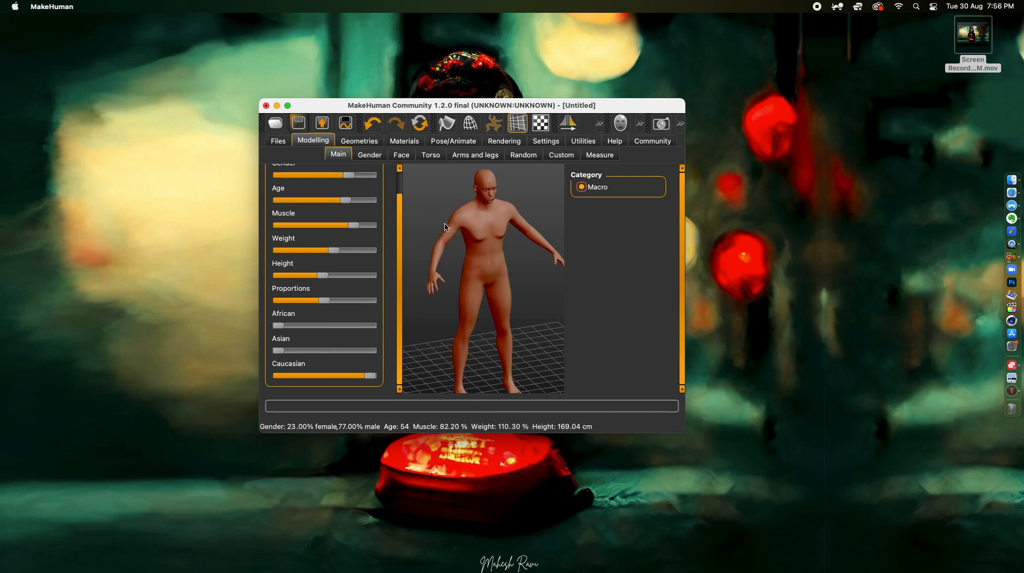
drag(412, 224, 413, 224)
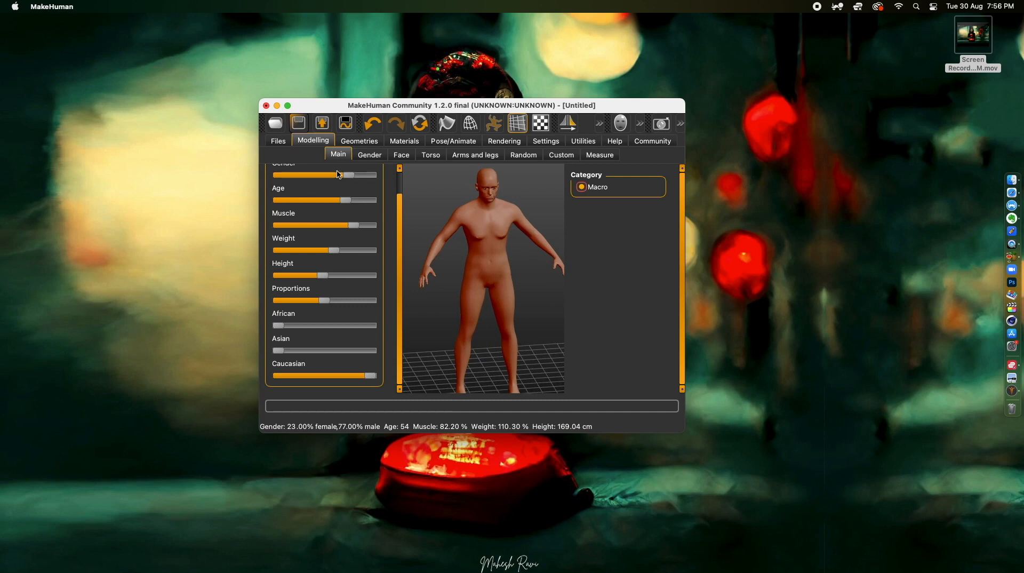
Dress the character in the Male casualsuit06 outfit and add the Shoes01 footwear
click(369, 160)
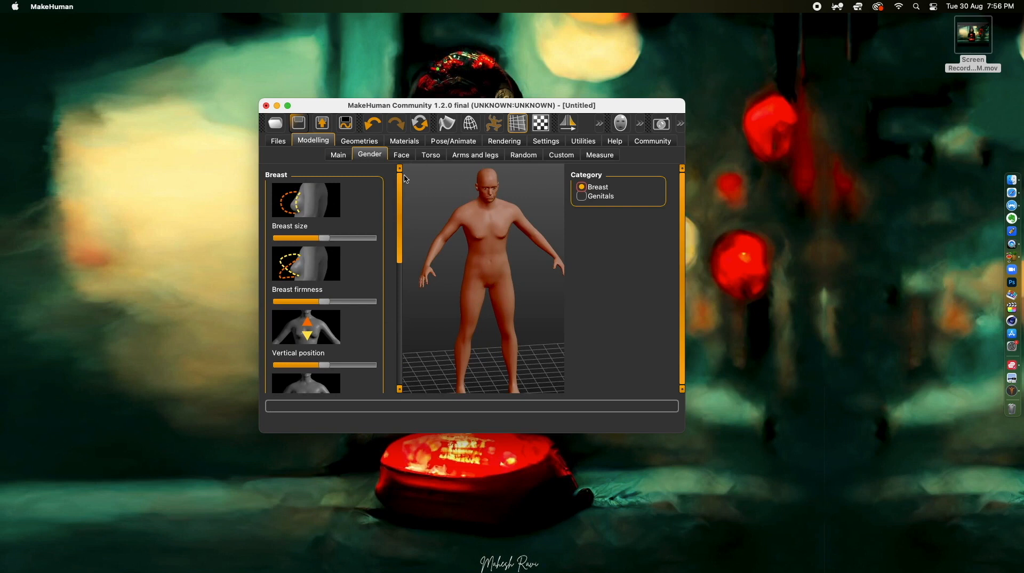
click(349, 141)
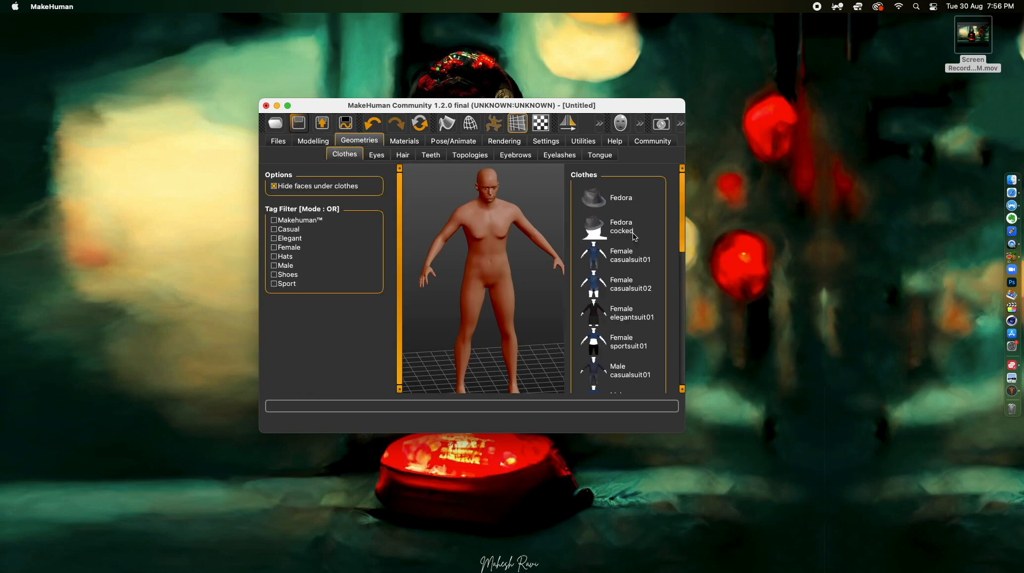
drag(680, 236, 675, 306)
click(606, 301)
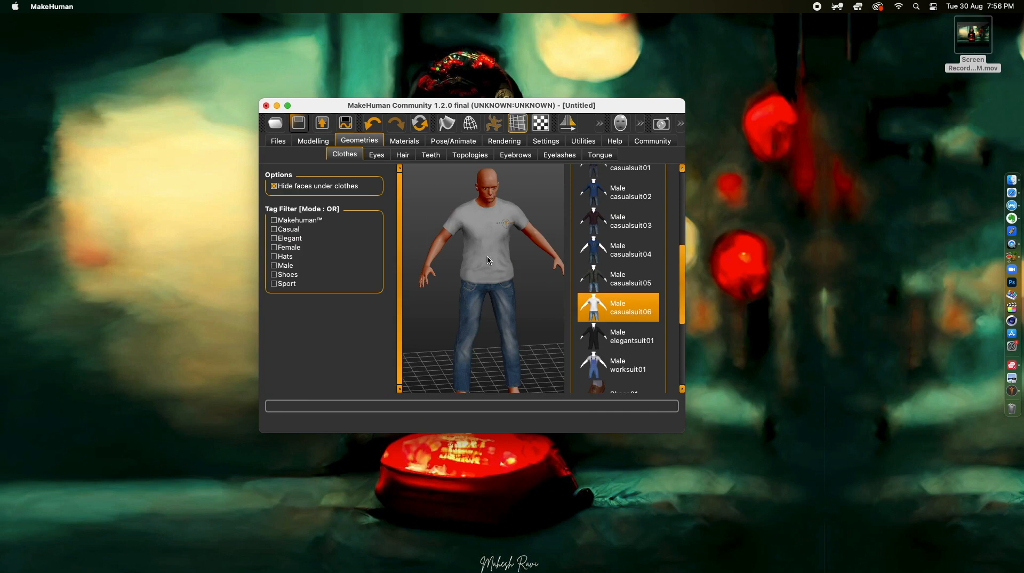
scroll(680, 299, down, 2)
click(619, 340)
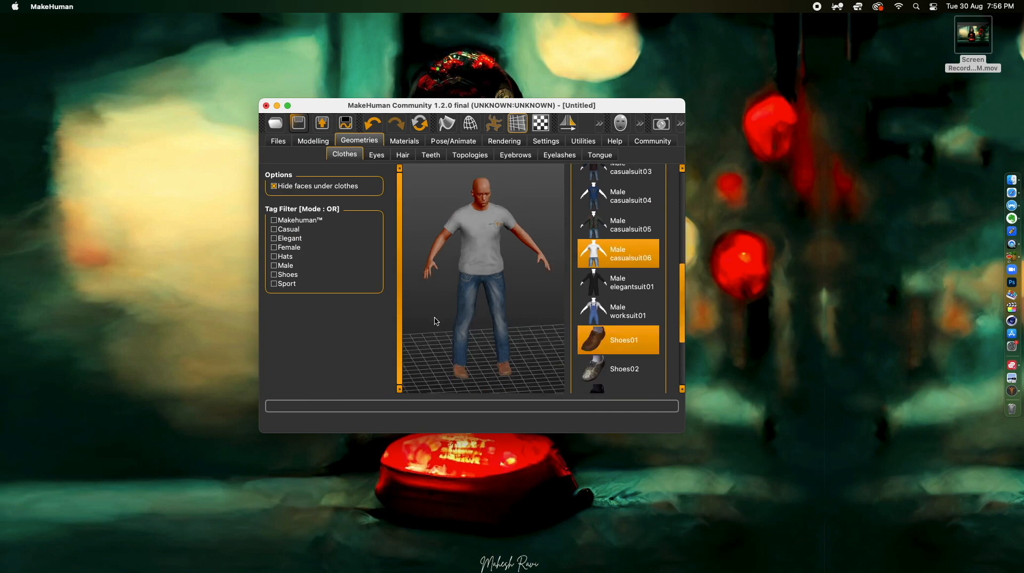
drag(427, 320, 553, 263)
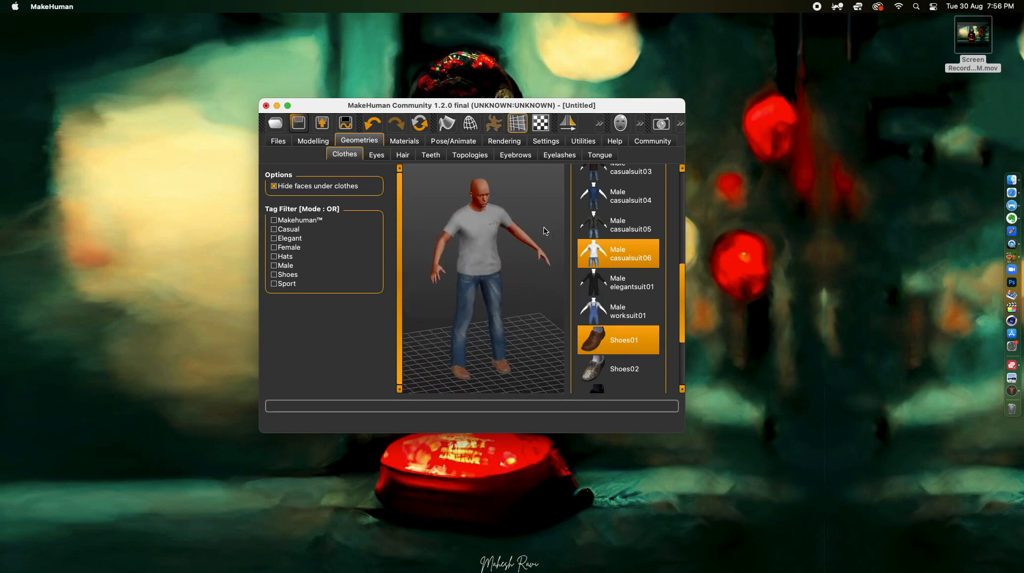
Give the character the Short04 hairstyle
click(378, 155)
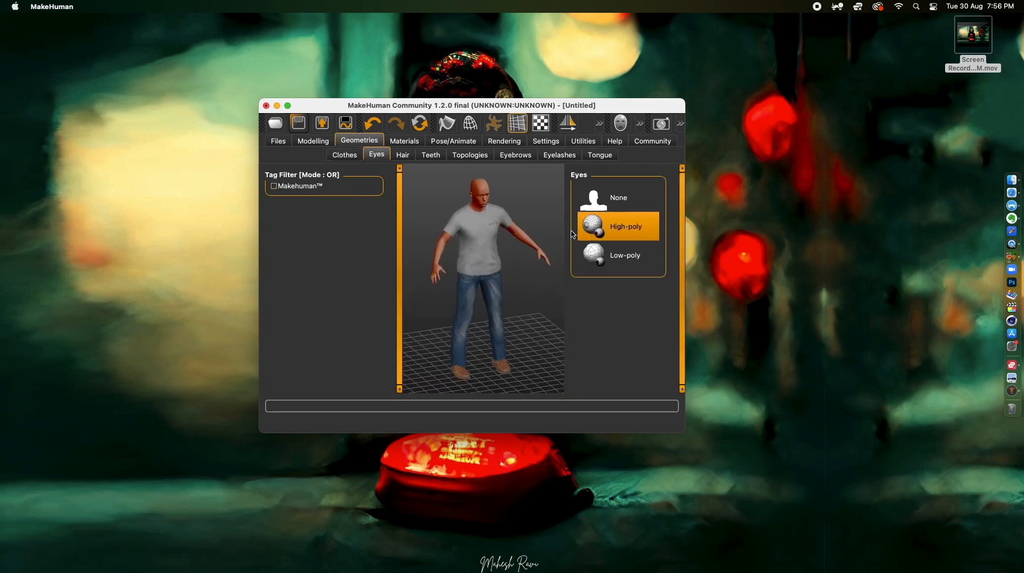
click(405, 158)
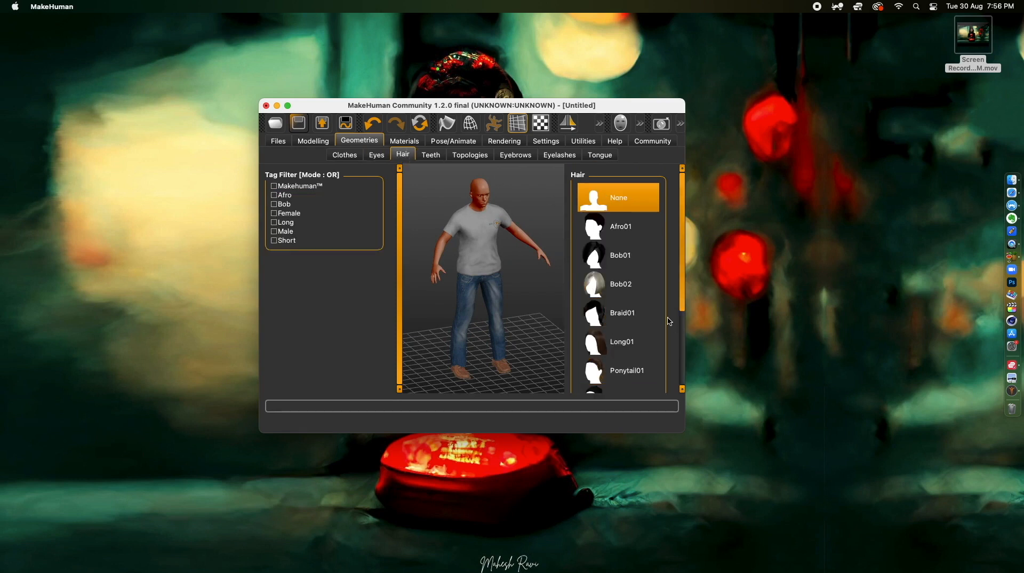
scroll(682, 292, down, 4)
click(604, 351)
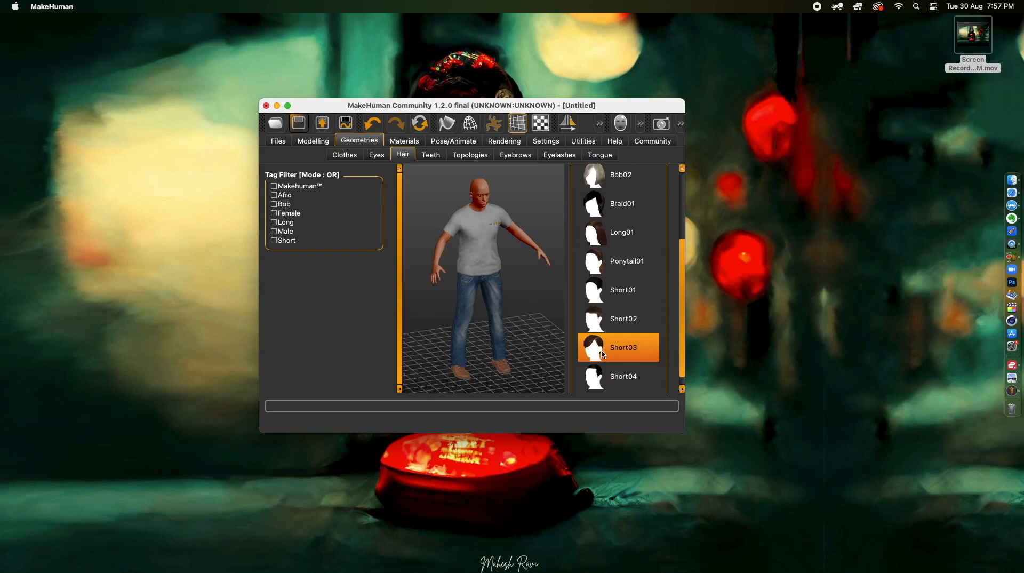
click(620, 375)
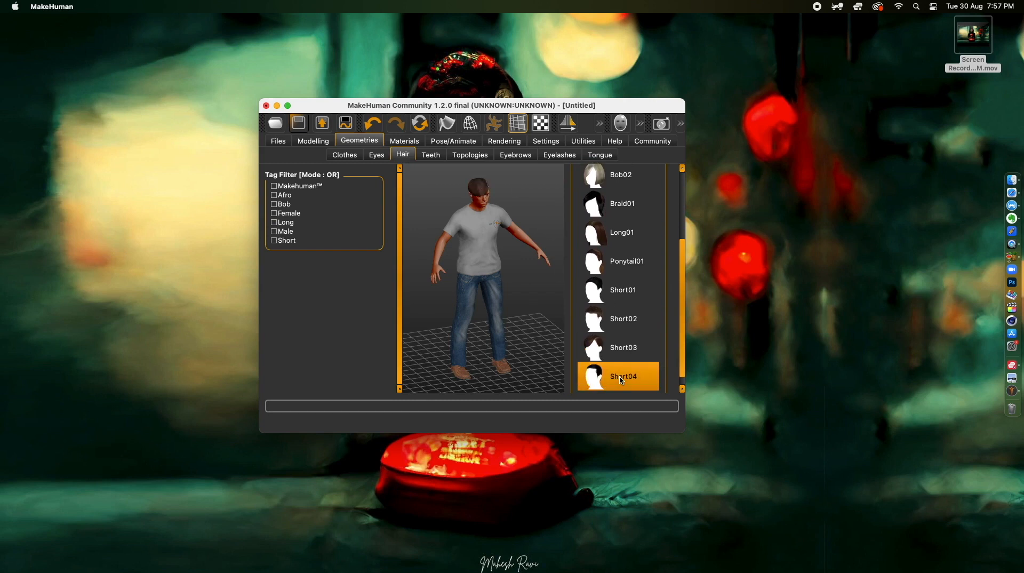
drag(422, 244, 569, 257)
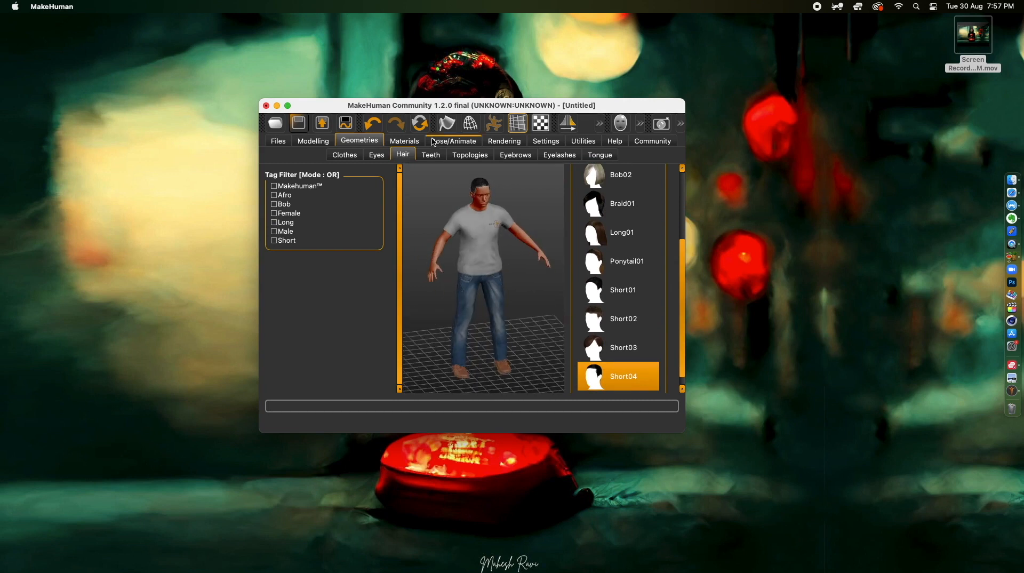
Give the character Teeth shape01 and look through the tongue, eyelashes, eyebrows and topologies options
click(431, 154)
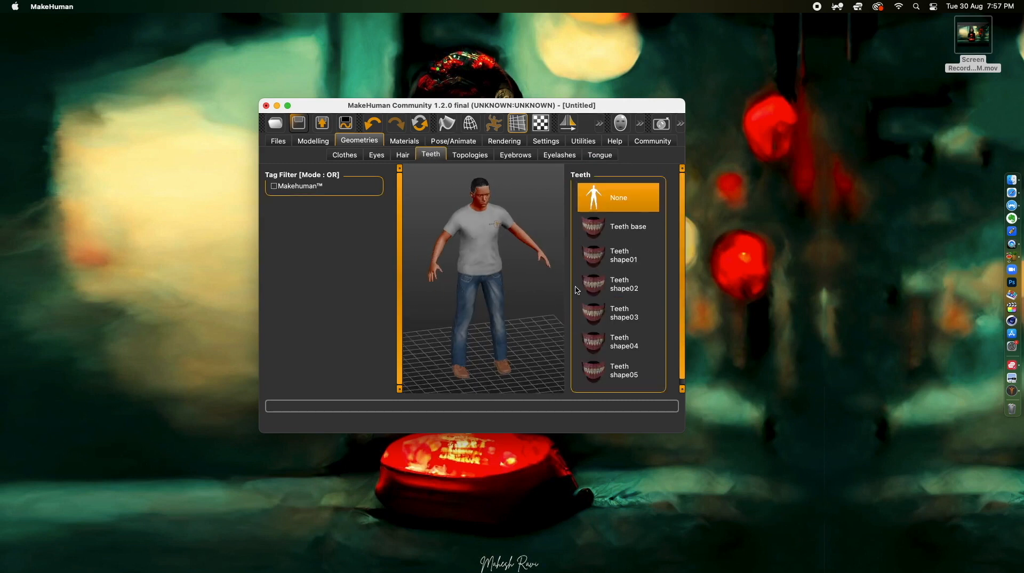
click(598, 256)
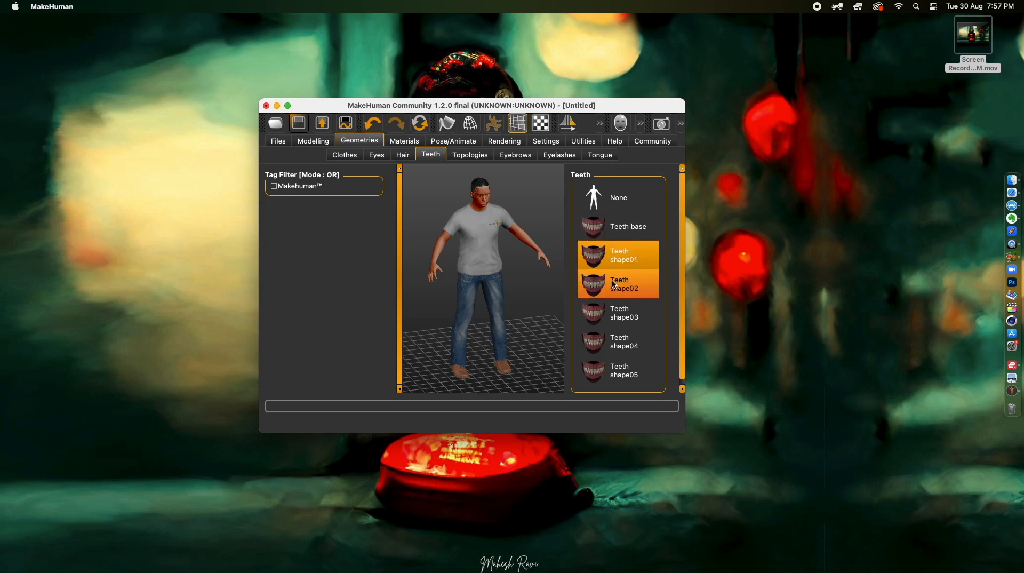
click(602, 155)
click(557, 154)
click(515, 154)
click(470, 155)
click(421, 156)
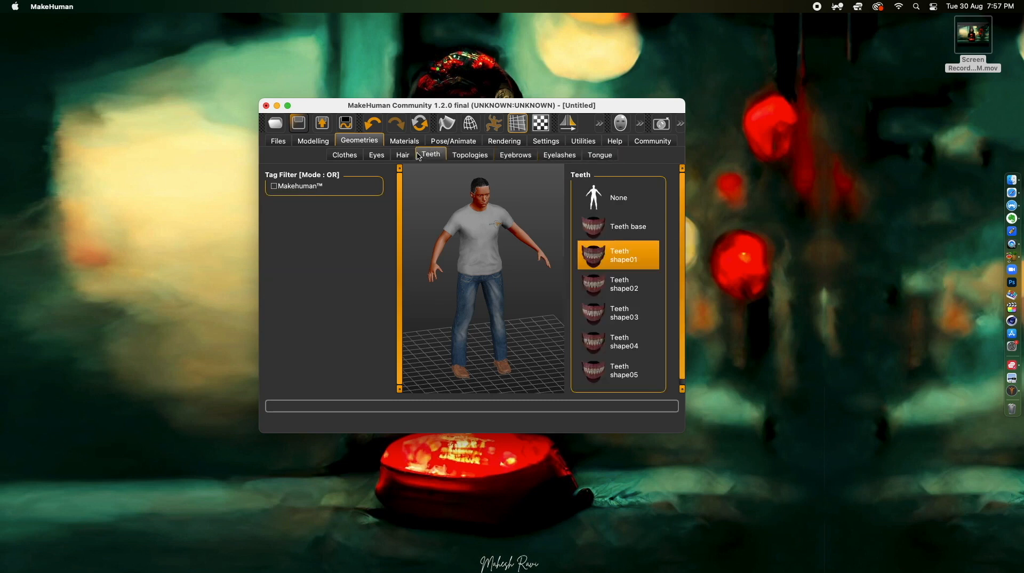
Try other skin materials on the character and apply the Young asian female skin
click(412, 145)
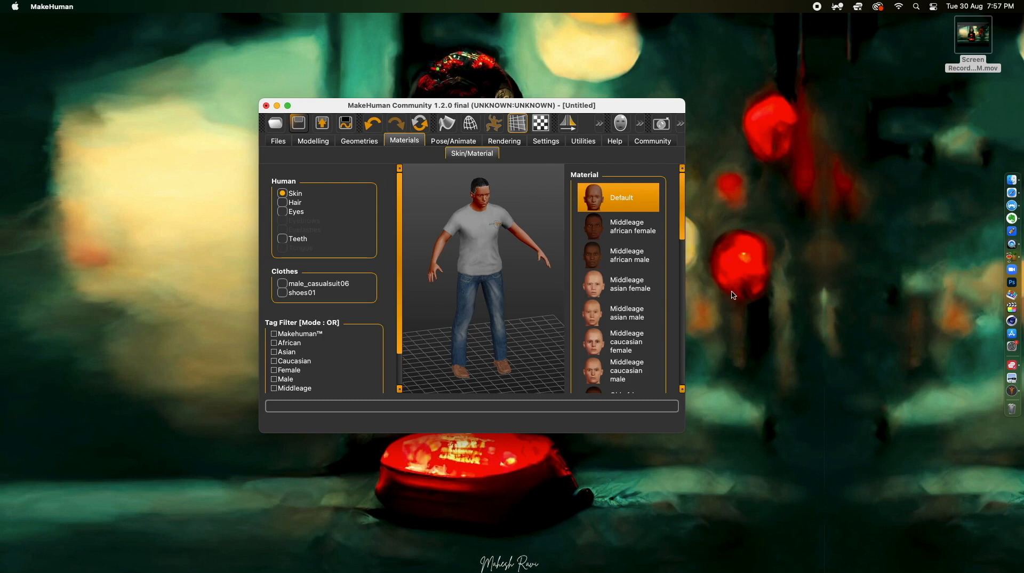
drag(685, 225, 673, 307)
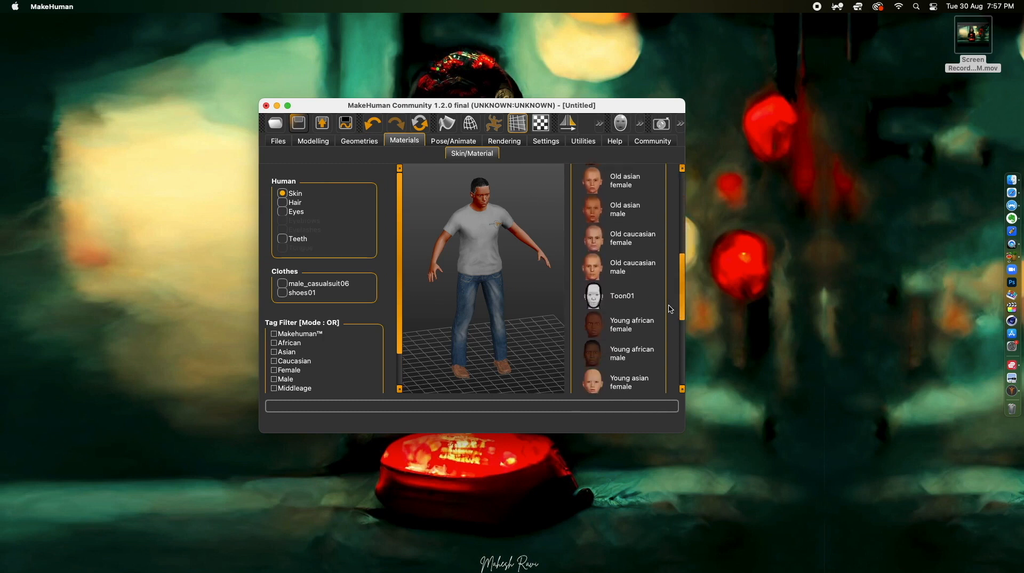
click(587, 270)
click(613, 326)
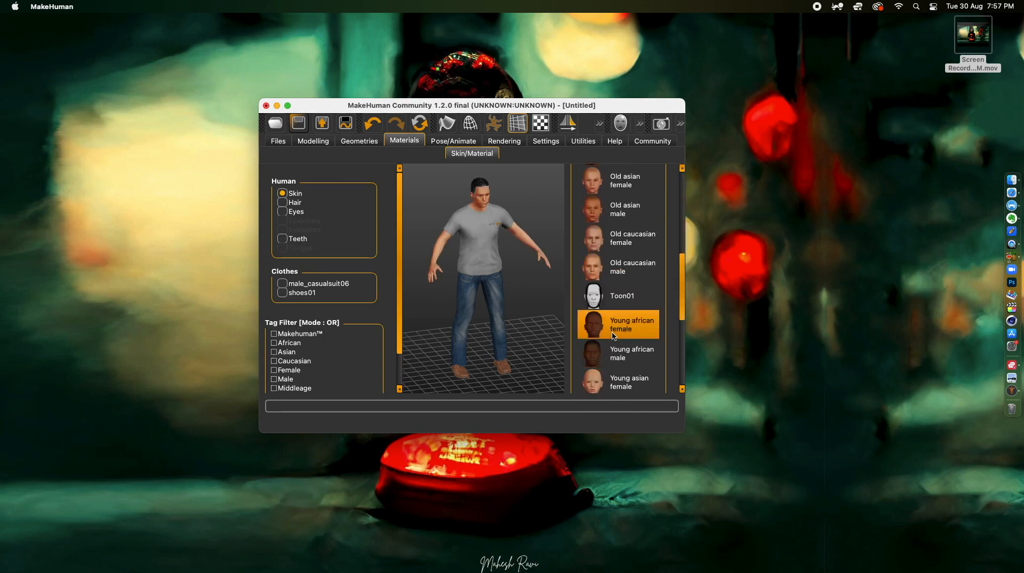
click(618, 381)
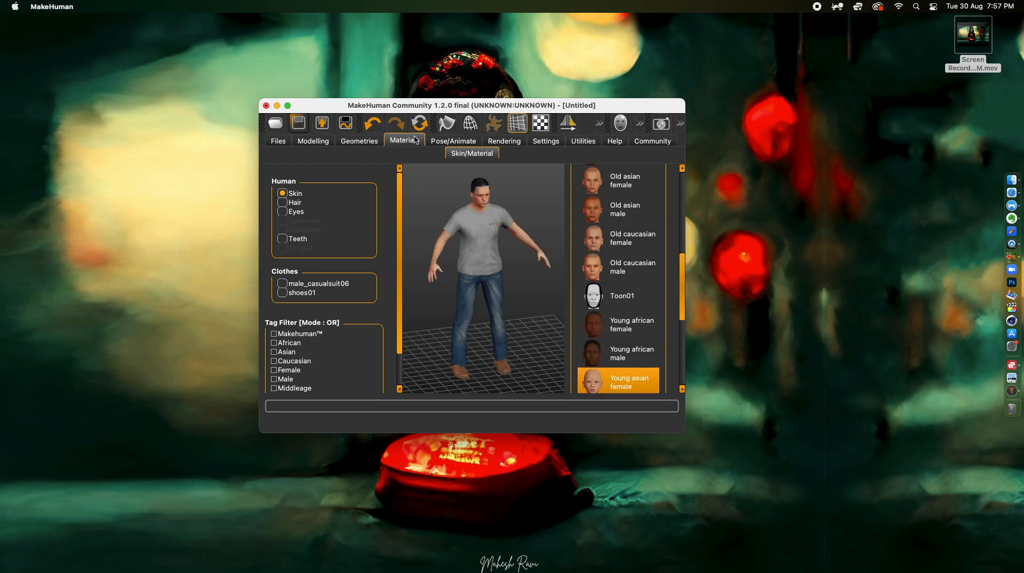
Try the Cmu mb and Default rig presets on the character's skeleton and set the rig back to None
click(459, 141)
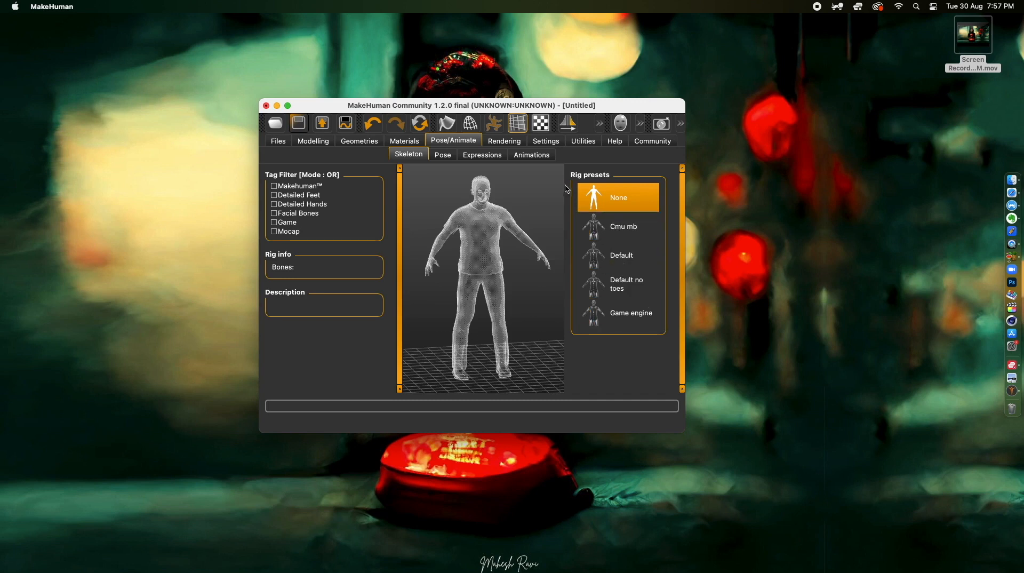
click(595, 228)
drag(540, 307, 561, 310)
click(623, 258)
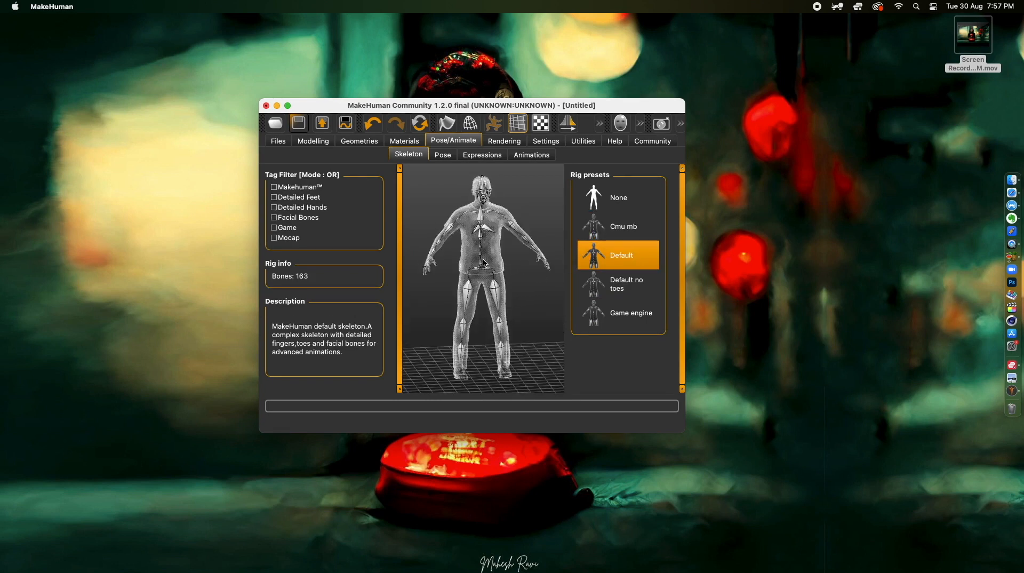
click(612, 198)
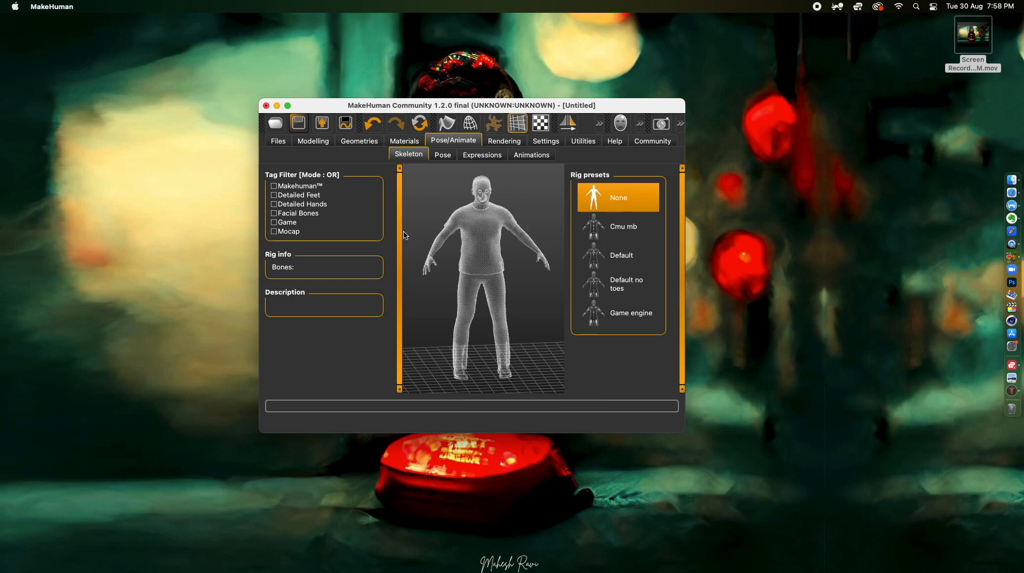
drag(527, 303, 477, 312)
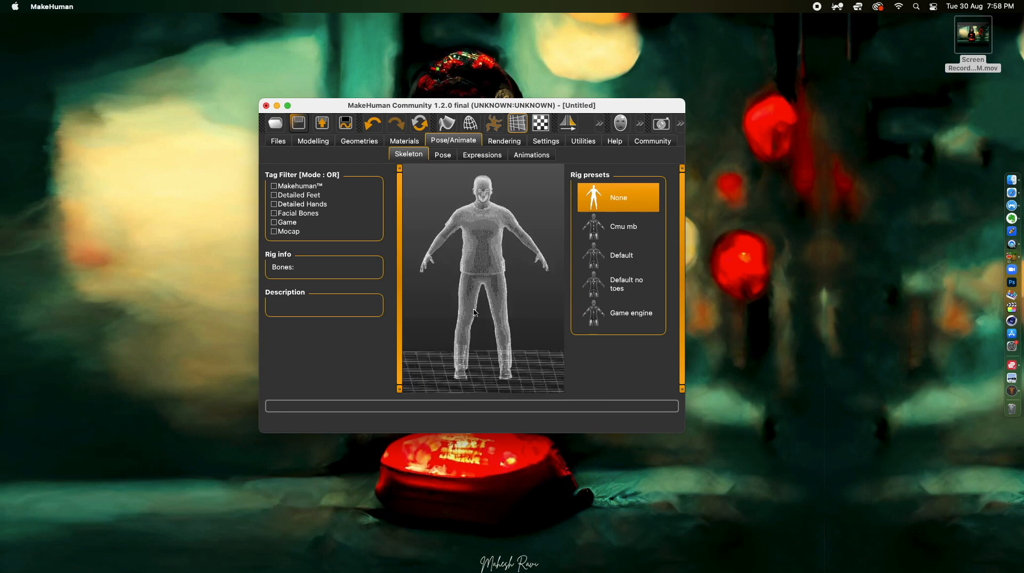
Try the Fight03 pose on the character and apply the Tpose pose instead
click(443, 155)
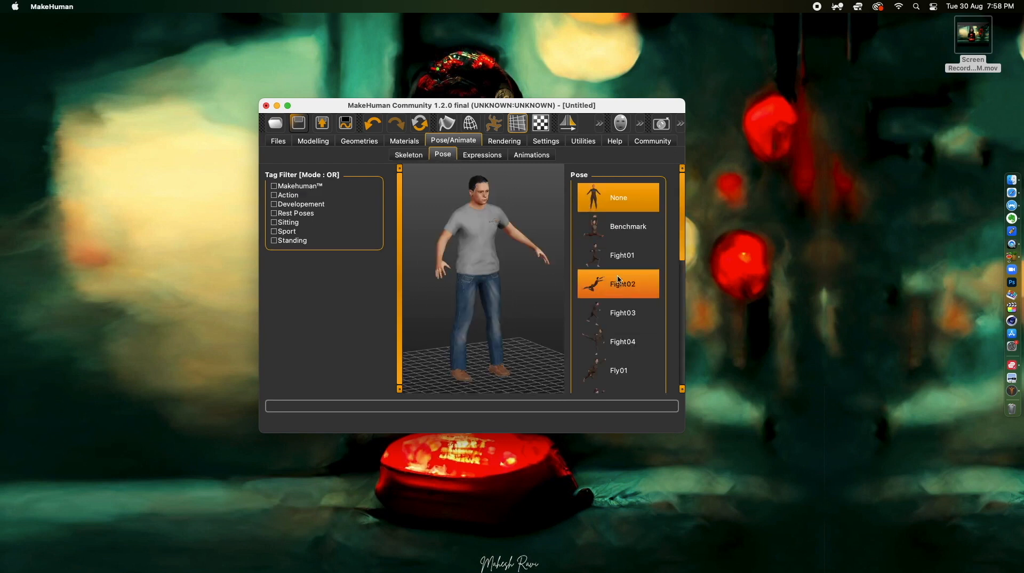
click(616, 315)
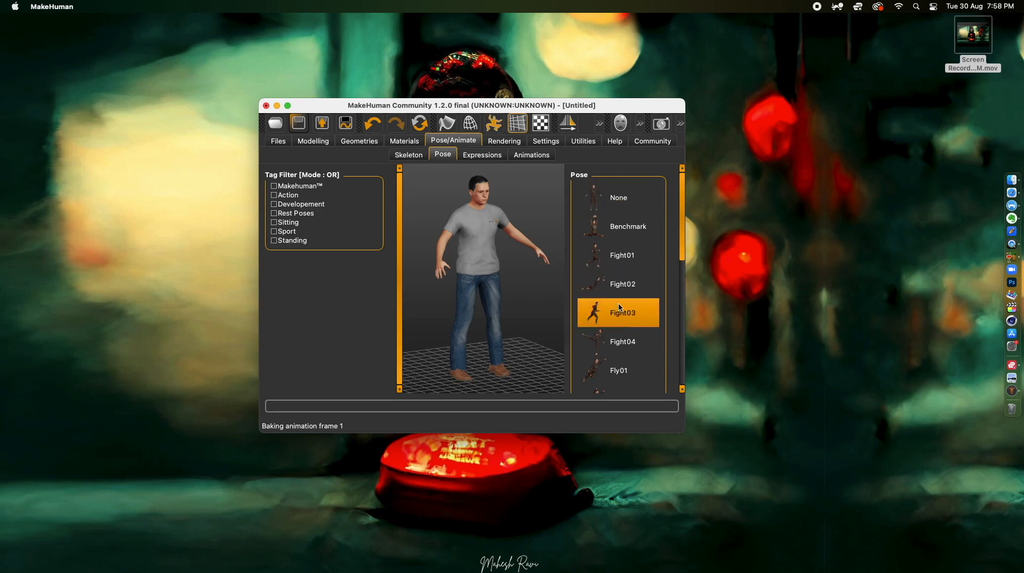
drag(680, 242, 677, 377)
click(635, 366)
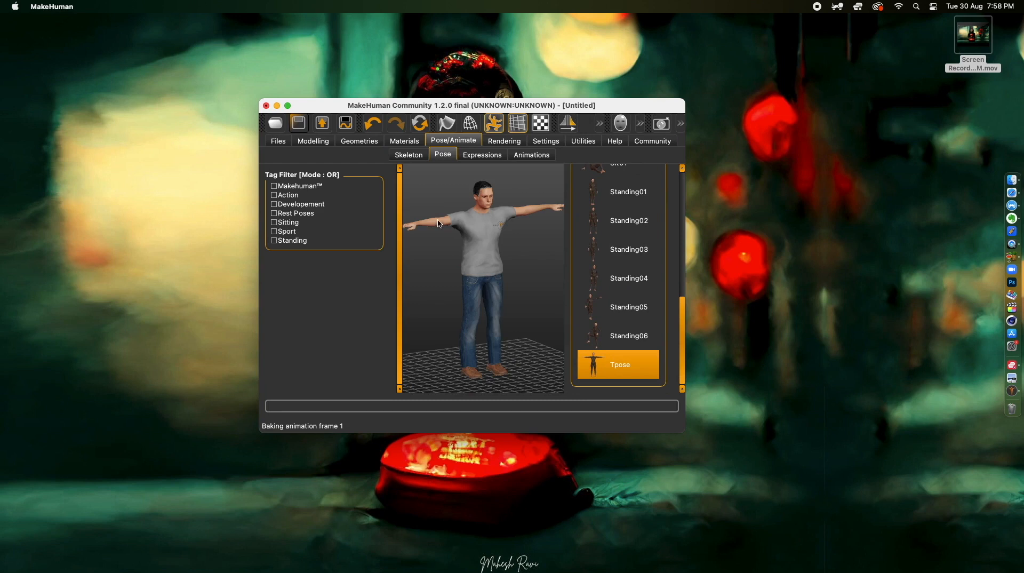
drag(494, 255, 455, 284)
drag(524, 277, 523, 276)
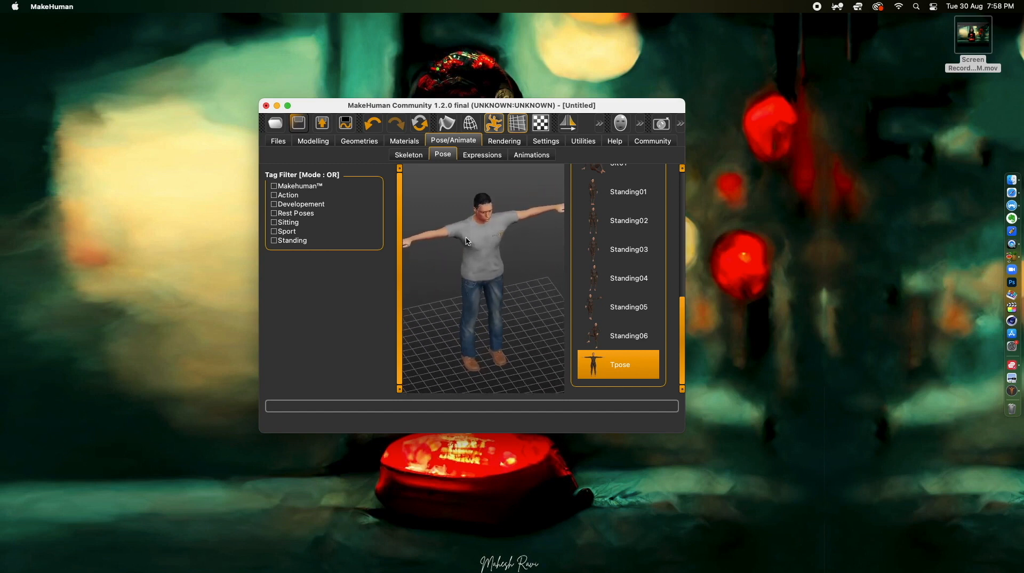
Look through the facial expression presets and view the posed character from several angles
click(481, 156)
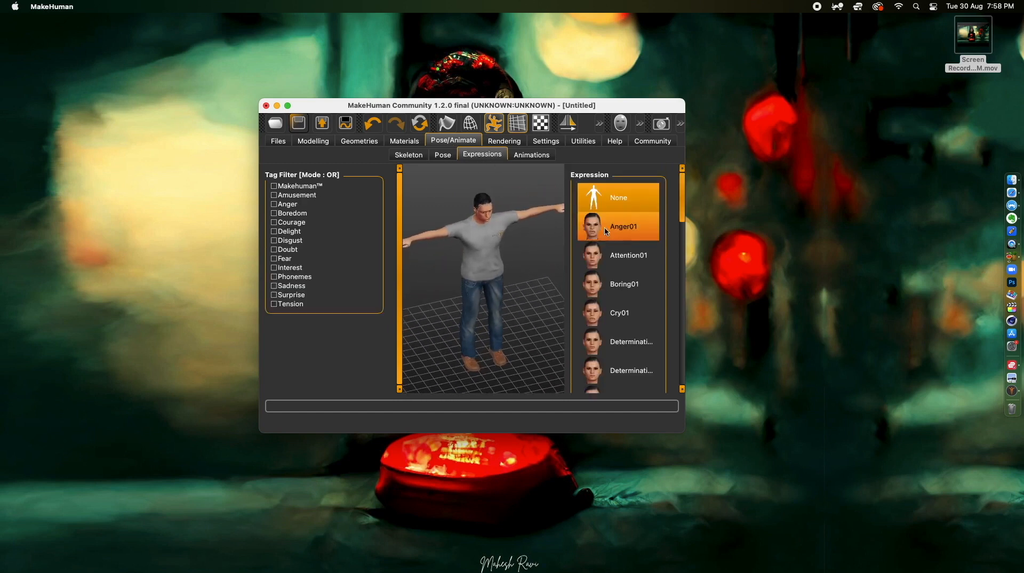
drag(527, 269, 516, 252)
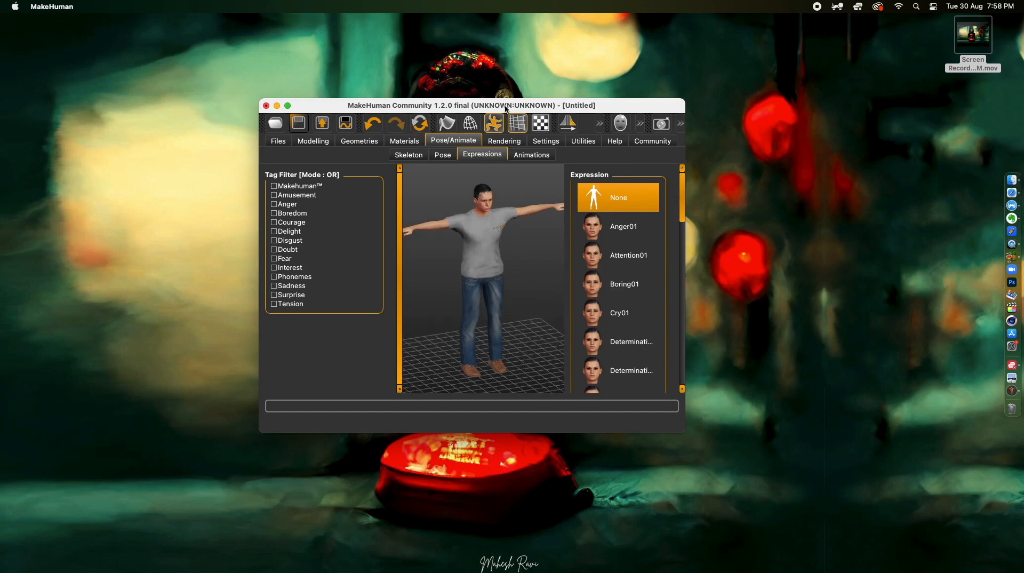
drag(507, 108, 505, 105)
drag(533, 268, 454, 228)
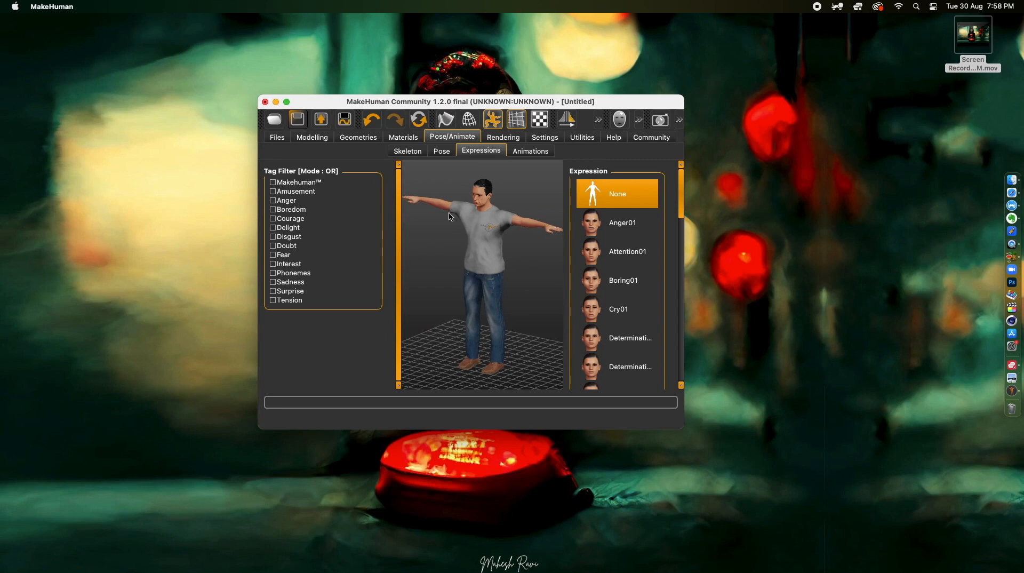
Export the character to the desktop as man.fbx in Filmbox (fbx) format and move the file into the textures folder
click(317, 122)
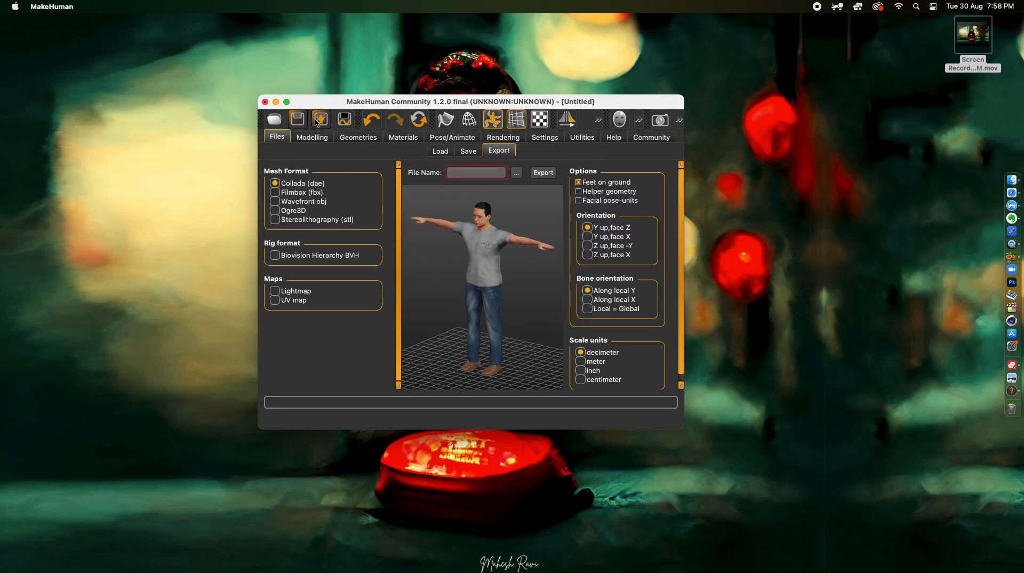
click(275, 193)
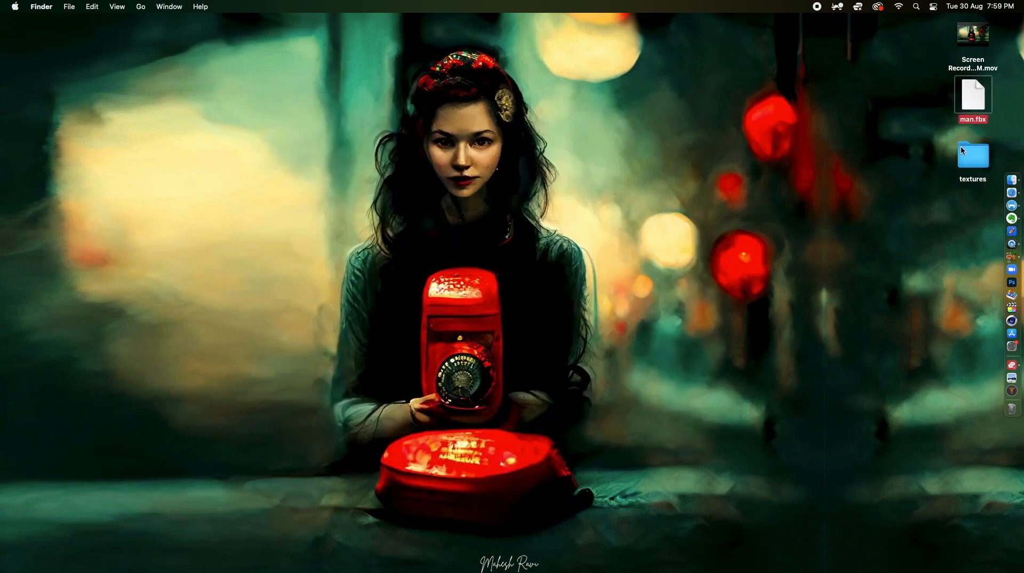
drag(971, 93, 956, 106)
drag(974, 144, 970, 150)
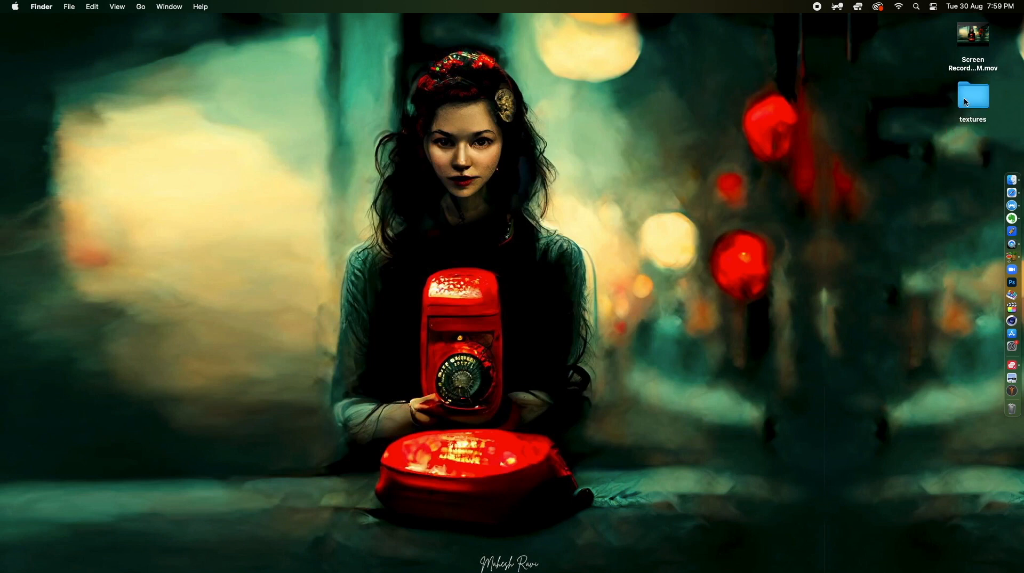
Switch to Safari and open the Mixamo website
click(1011, 195)
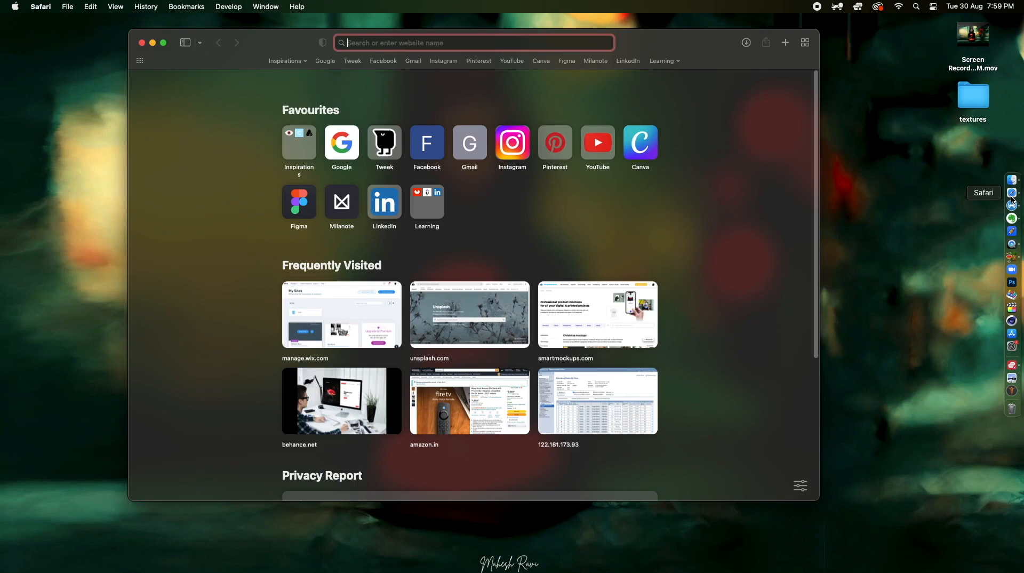
text(mi)
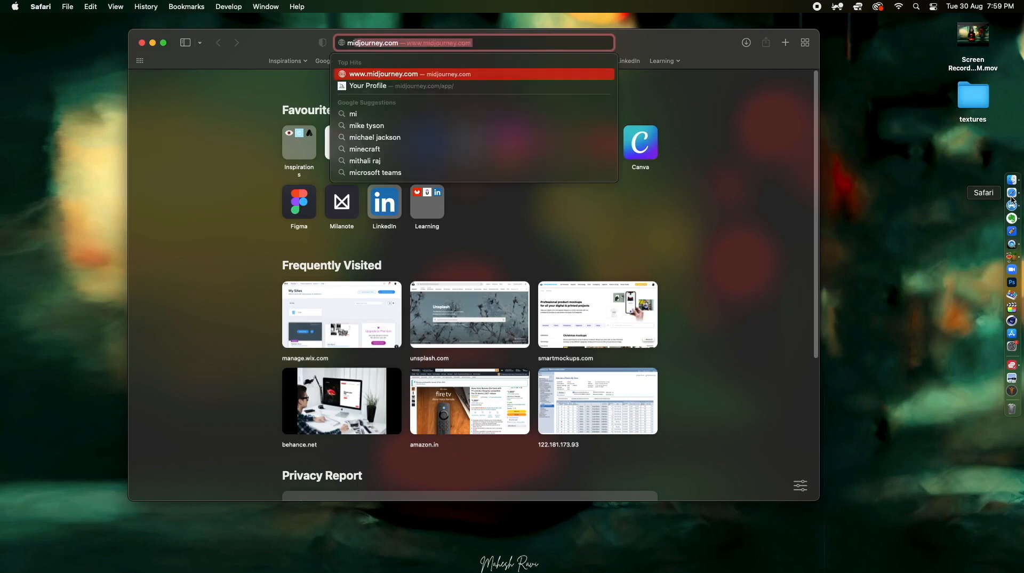
text(xamo)
key(Return)
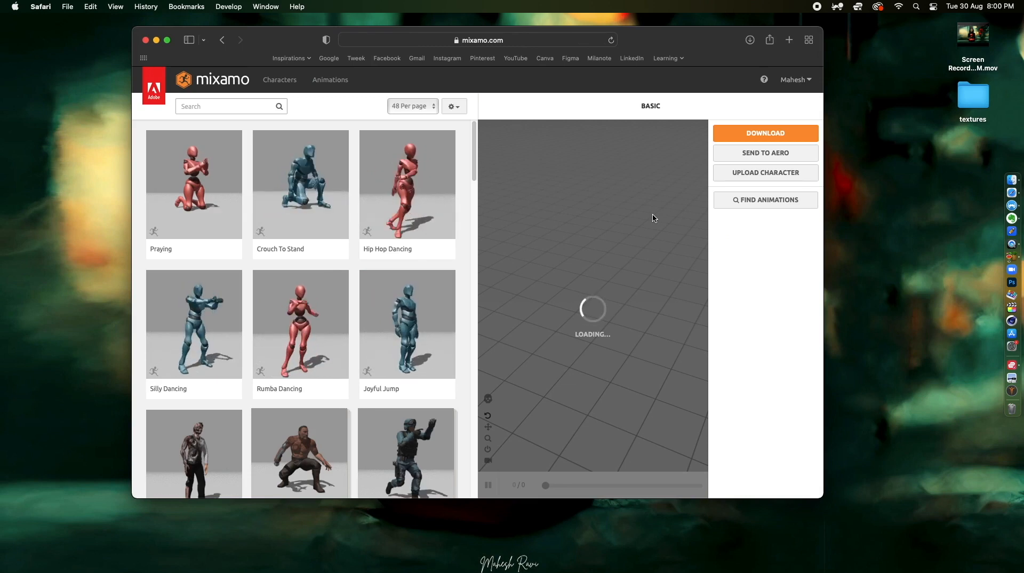
Upload man.fbx from the desktop's textures folder as a new character
click(759, 174)
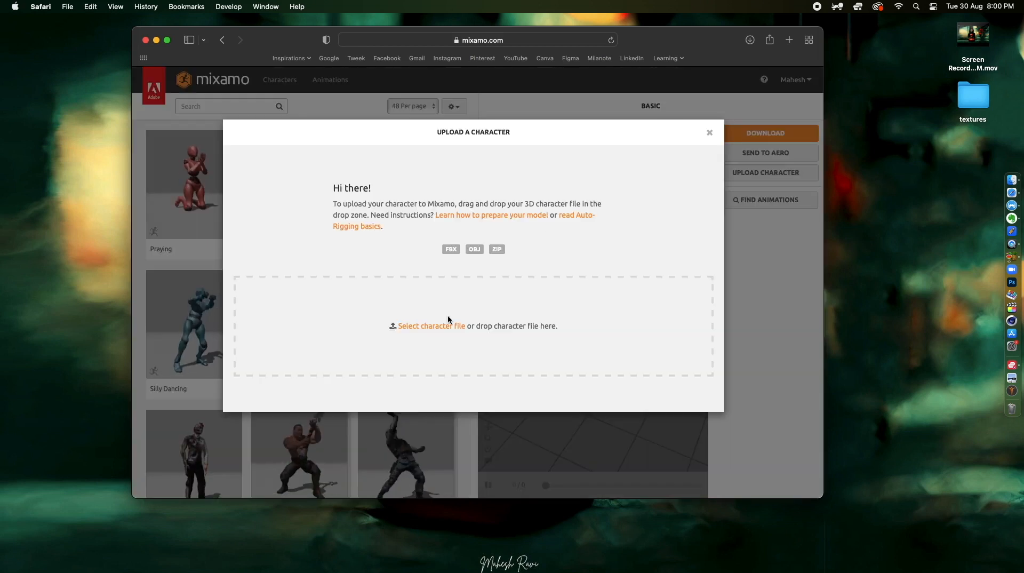
click(414, 326)
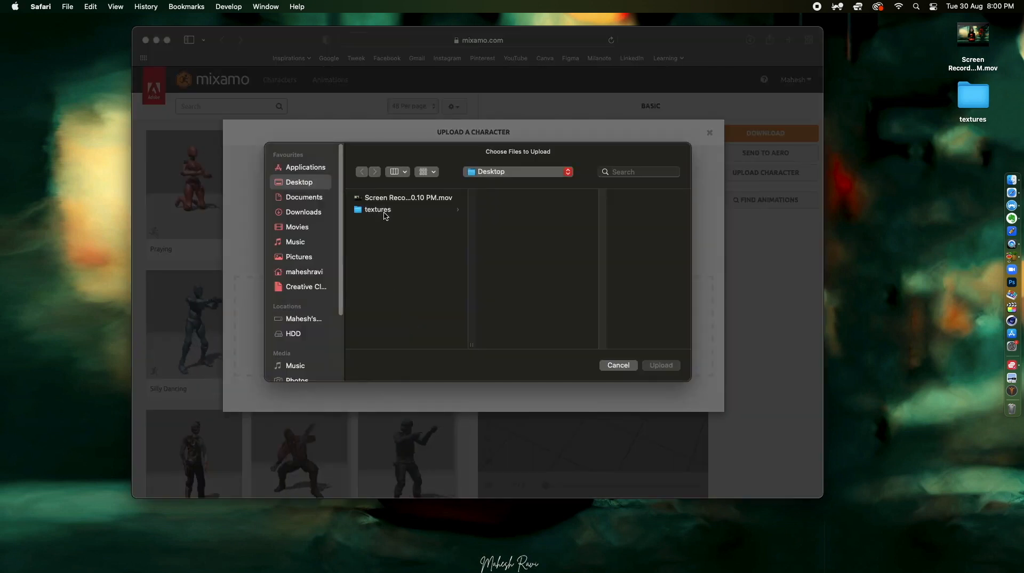
click(381, 209)
click(503, 234)
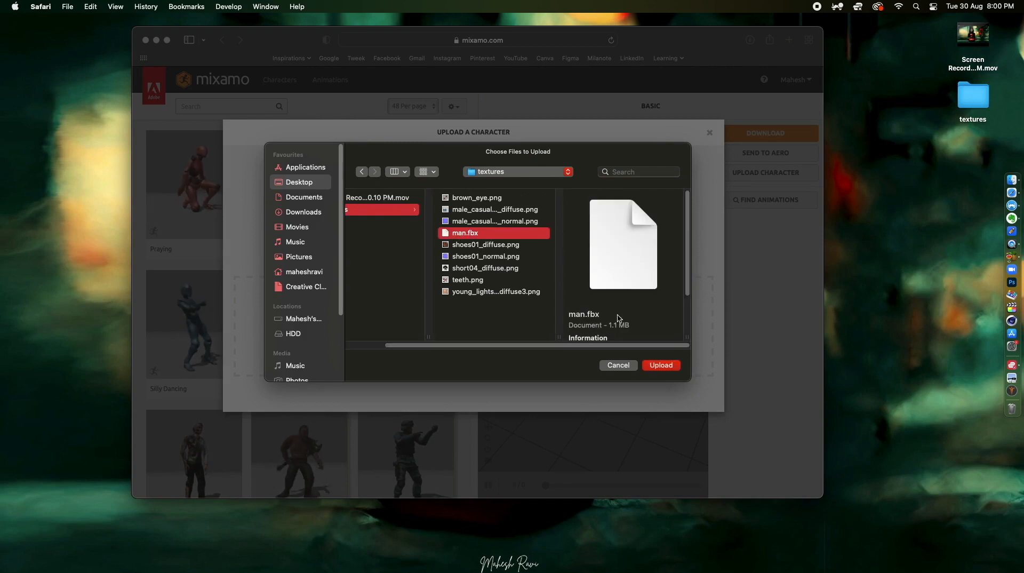
key(Return)
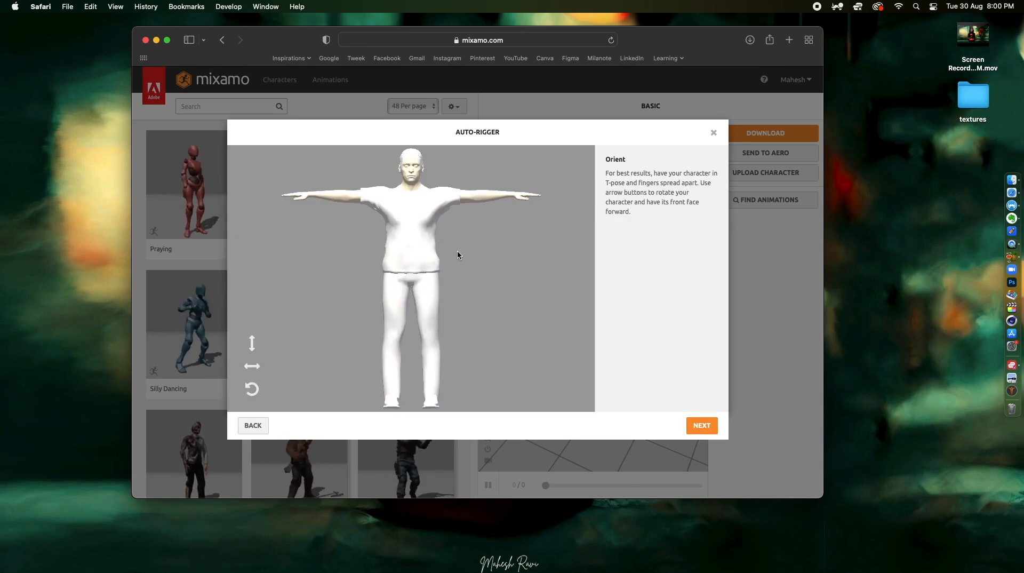
Accept the character's orientation and place the chin, wrist, elbow, knee and groin markers on the matching body parts
click(703, 424)
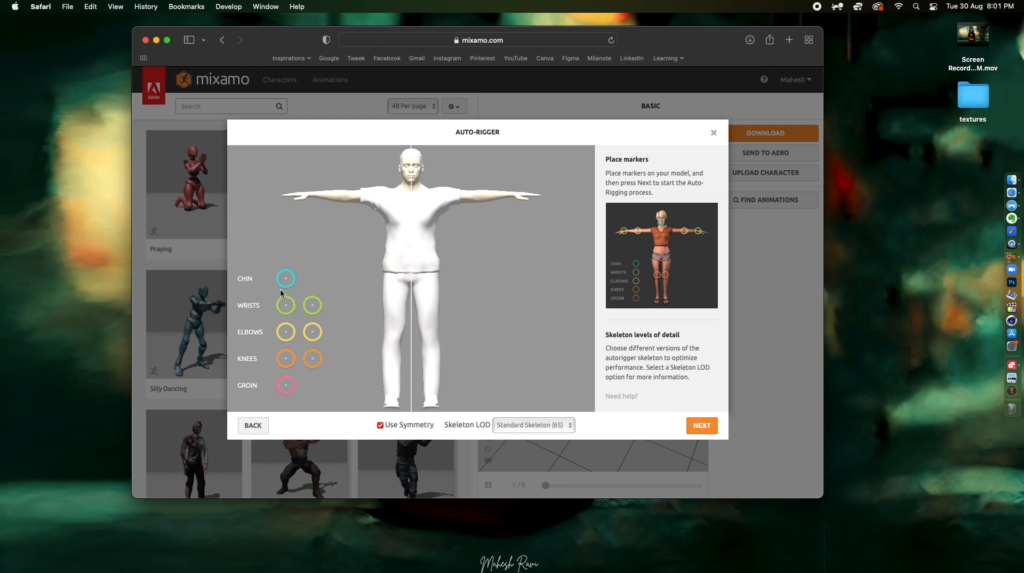
drag(286, 281, 286, 276)
mouse_move(335, 255)
mouse_down()
mouse_move(402, 172)
mouse_move(399, 212)
mouse_move(410, 180)
mouse_up()
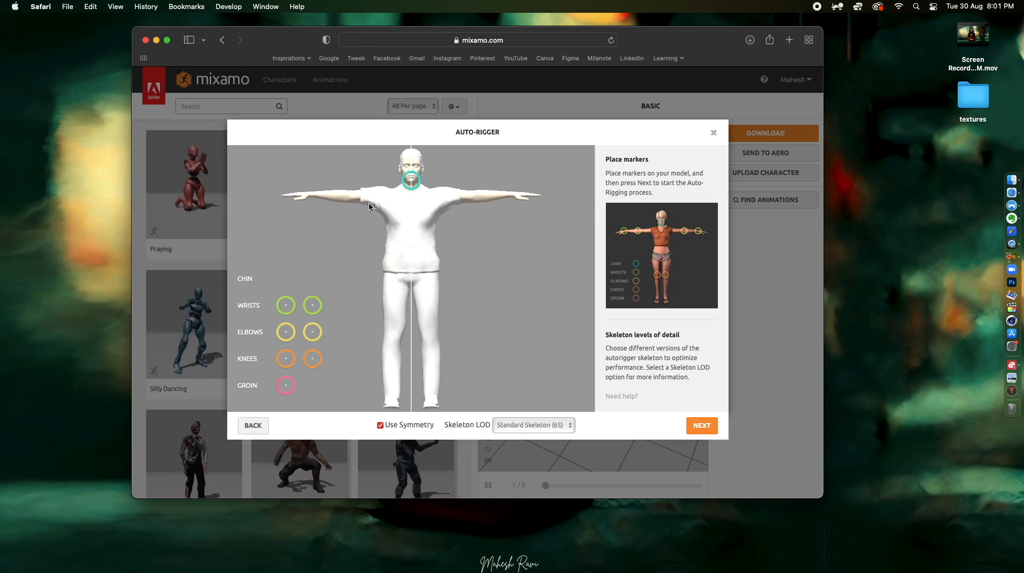
mouse_move(286, 307)
mouse_down()
mouse_move(290, 195)
mouse_move(310, 196)
mouse_up()
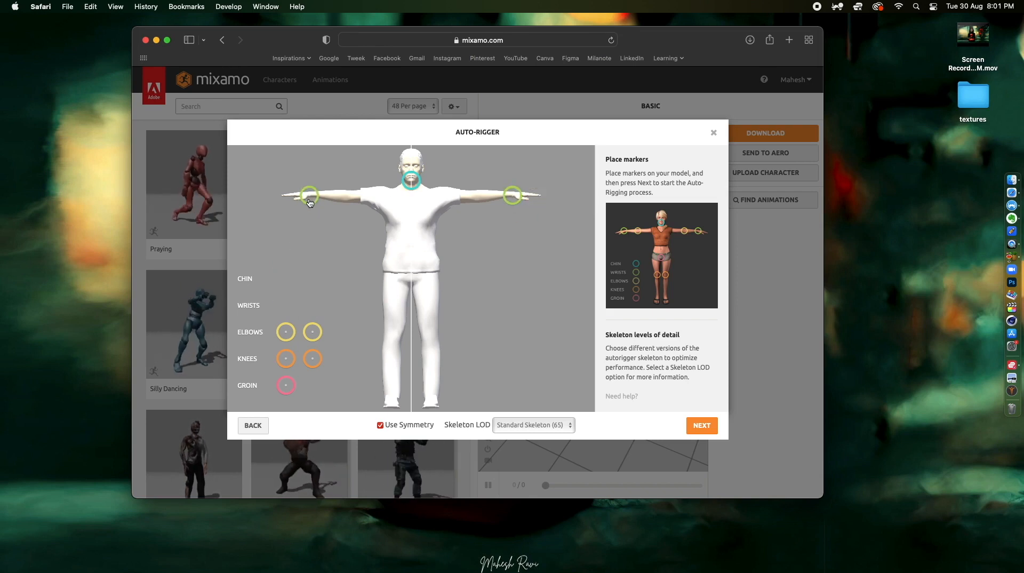
drag(285, 335, 344, 195)
mouse_move(285, 358)
mouse_down()
mouse_move(398, 320)
mouse_move(394, 336)
mouse_up()
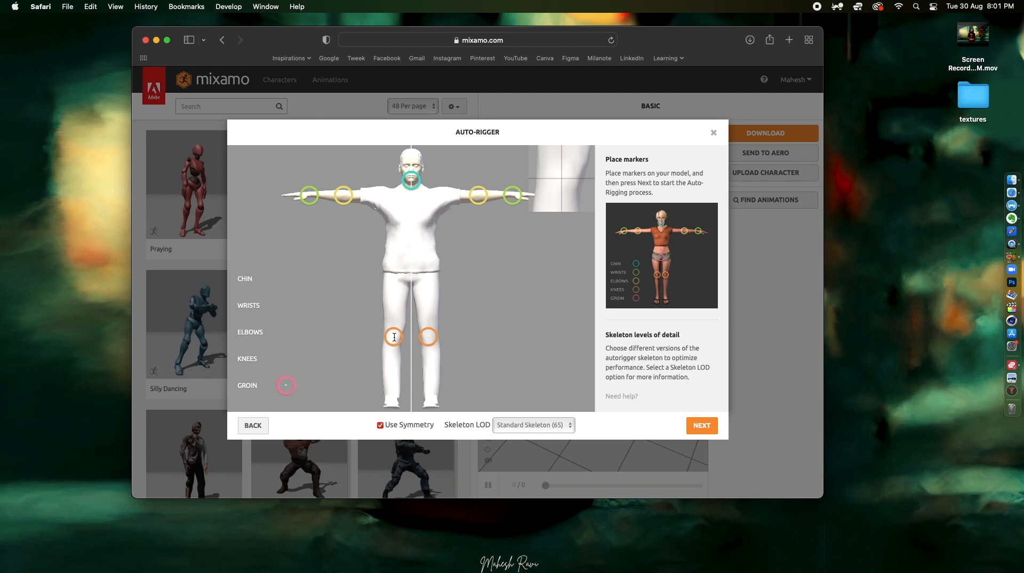
mouse_move(285, 385)
mouse_down()
mouse_move(386, 315)
mouse_move(411, 282)
mouse_up()
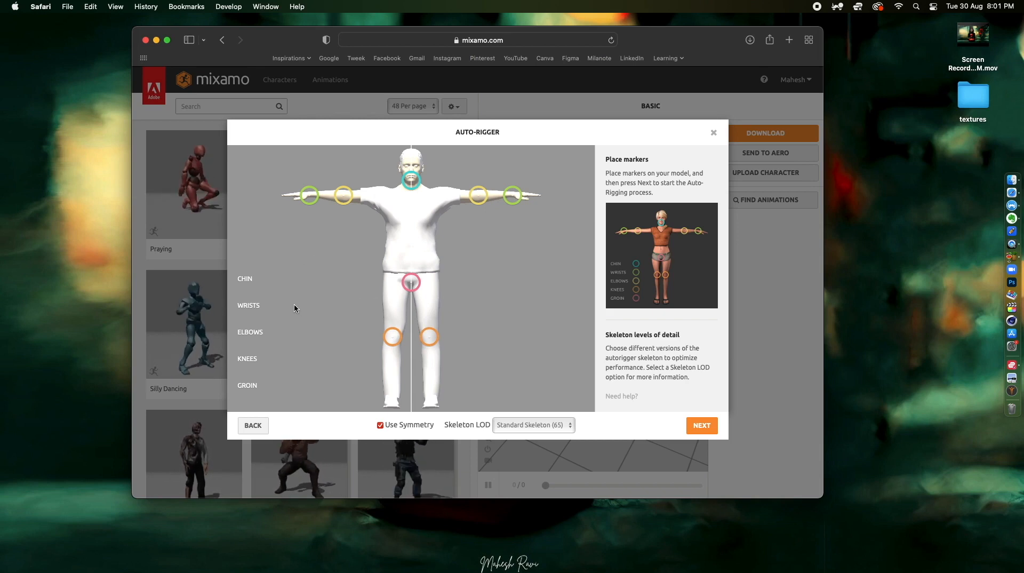
Run the auto-rigging, accept the rigged result and proceed with the uploaded character
click(704, 428)
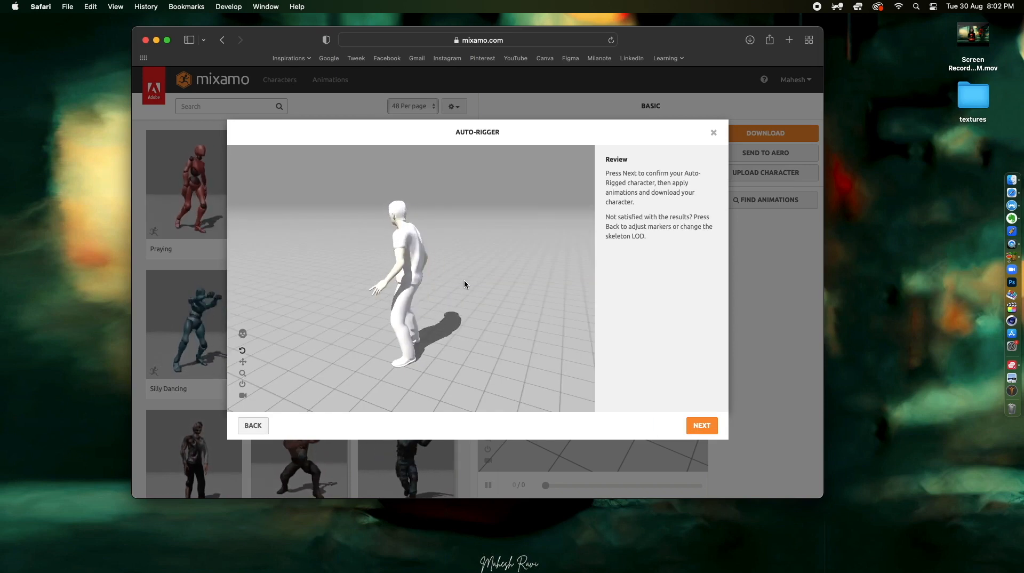
click(701, 426)
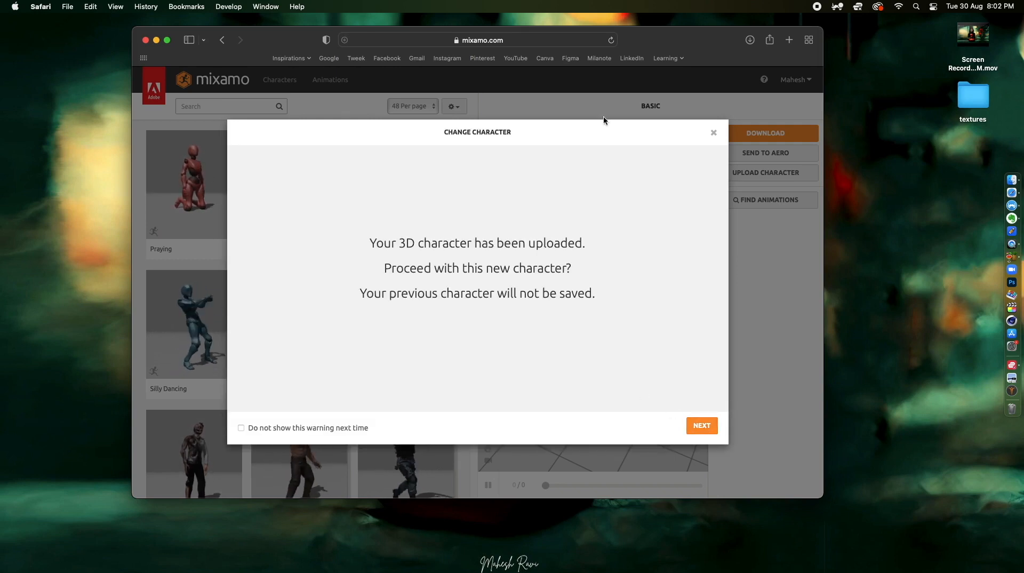
click(701, 430)
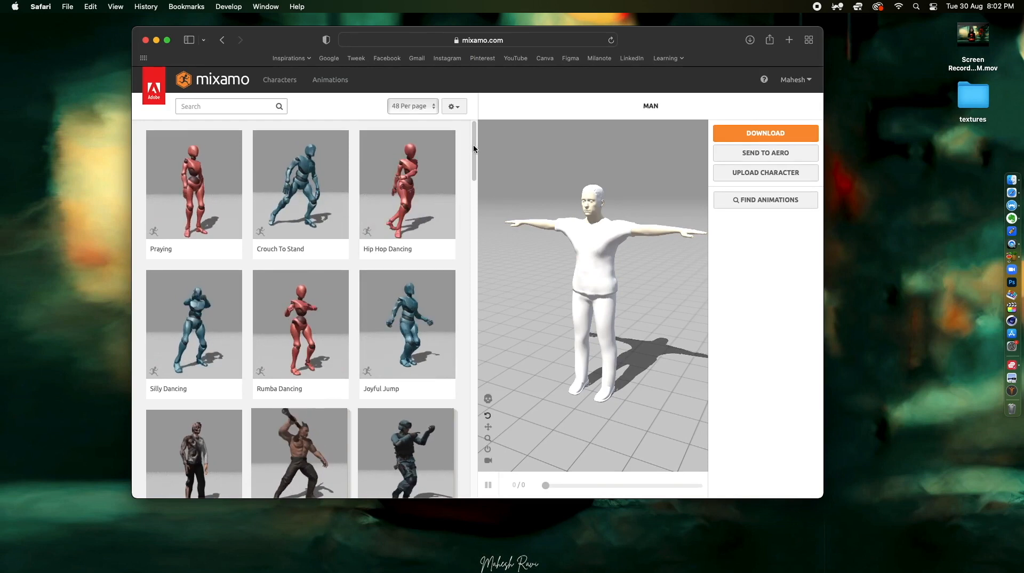
Browse the animation library and search it for "landing"
drag(472, 145, 316, 174)
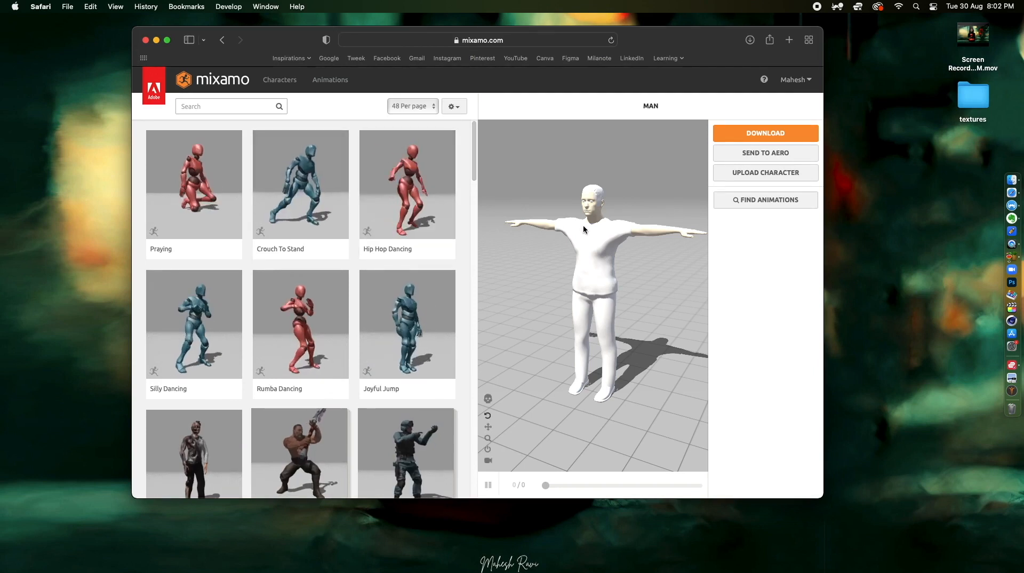
drag(472, 160, 468, 350)
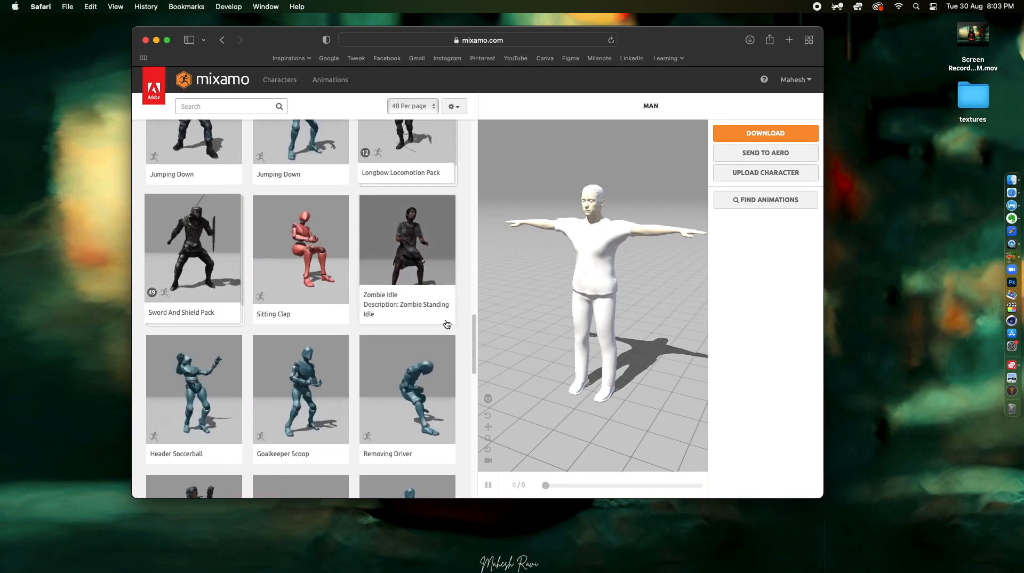
click(207, 106)
text(landing)
key(Return)
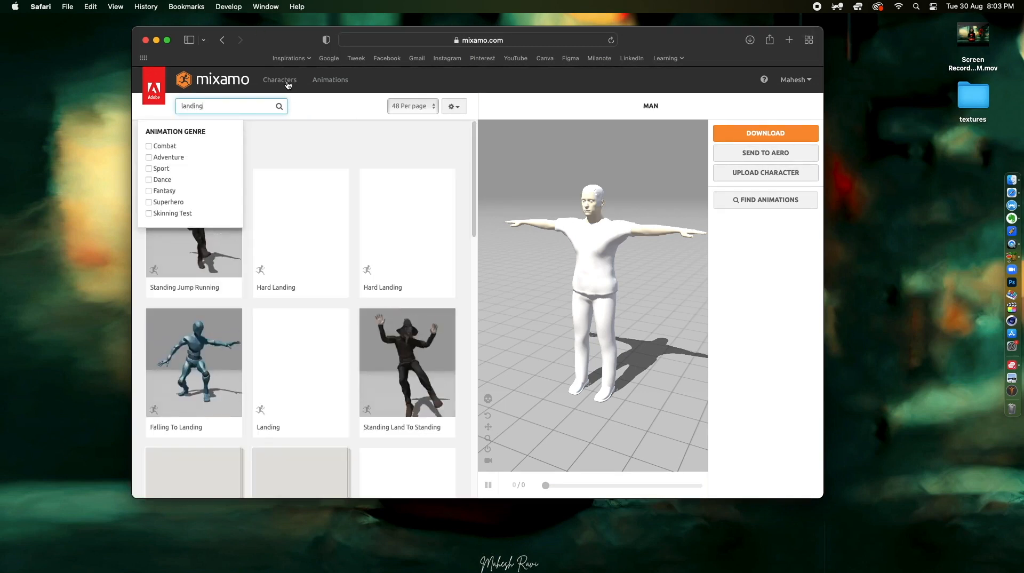
click(318, 111)
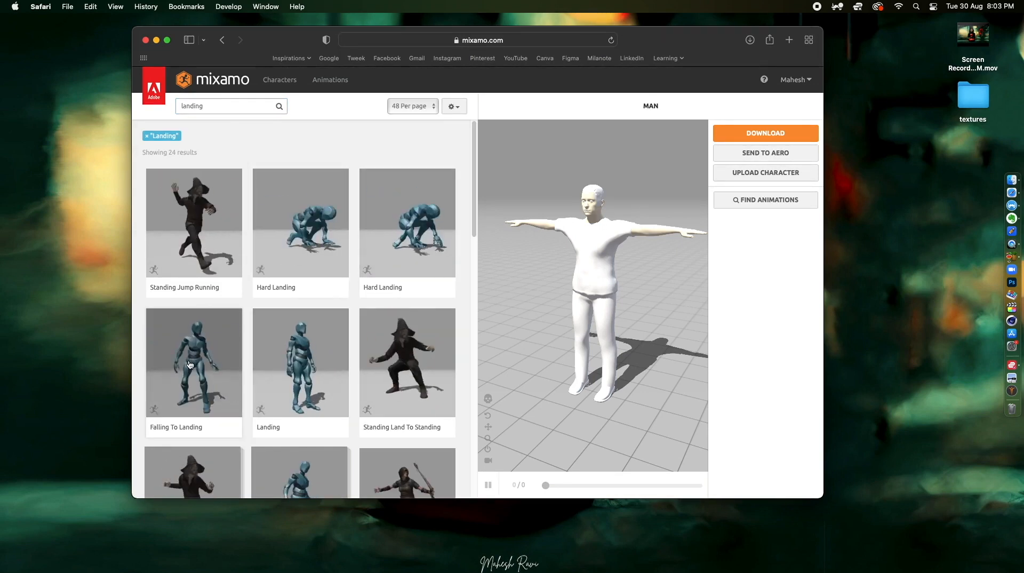
Look through the landing animations and apply Falling To Landing to the character
scroll(357, 347, down, 5)
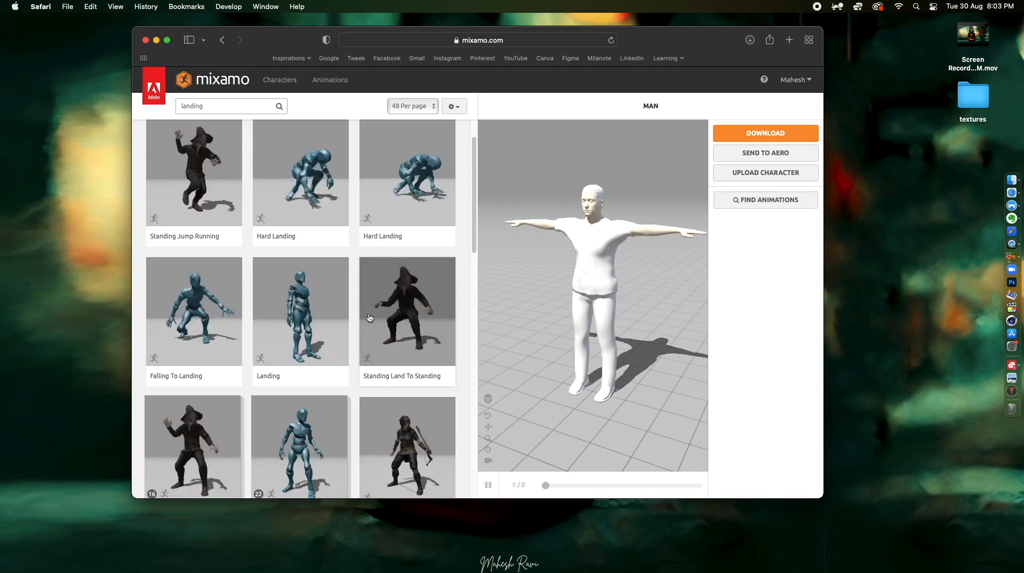
scroll(369, 319, down, 3)
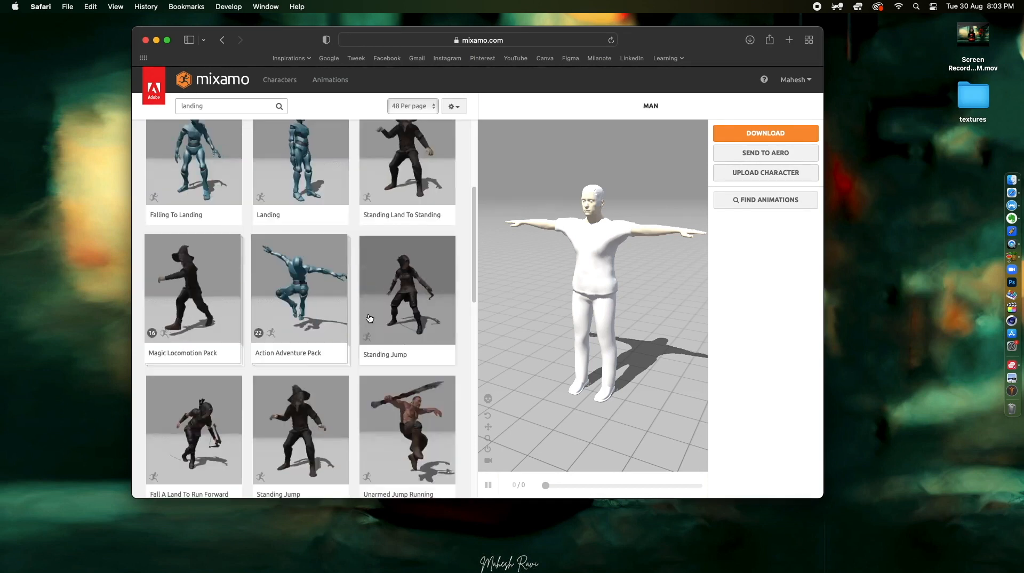
scroll(369, 318, down, 6)
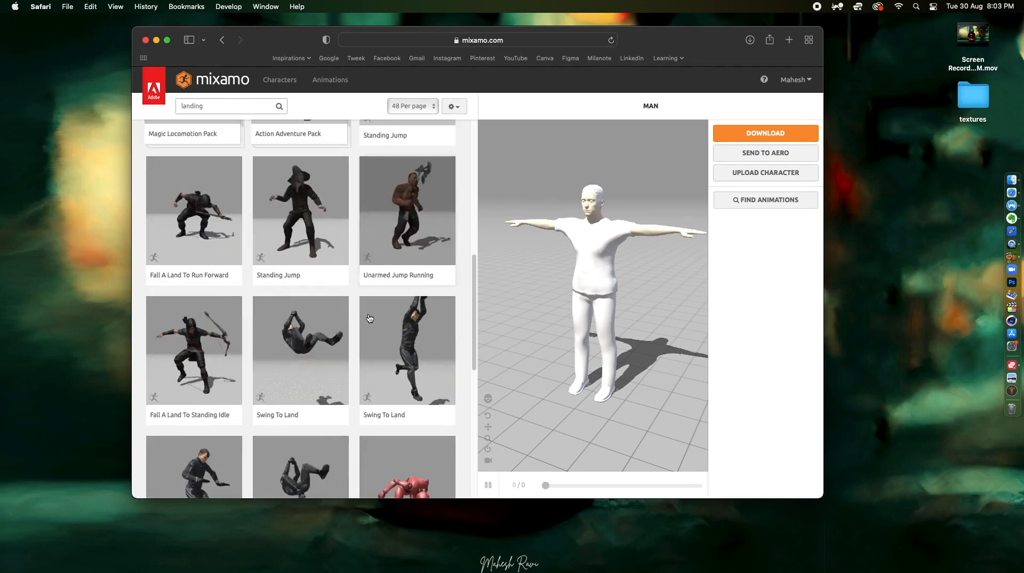
scroll(370, 318, down, 4)
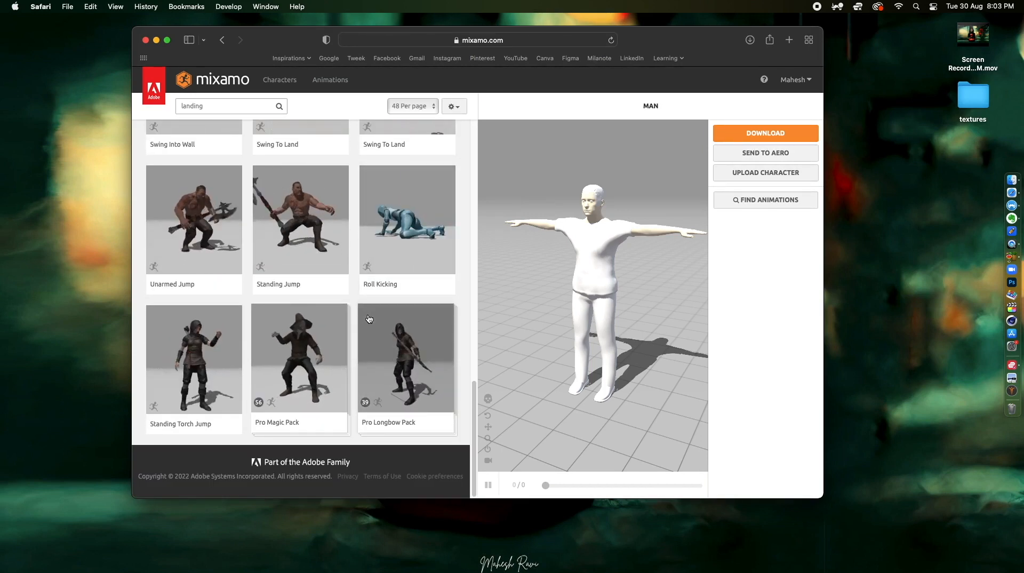
scroll(370, 319, up, 8)
scroll(369, 318, up, 2)
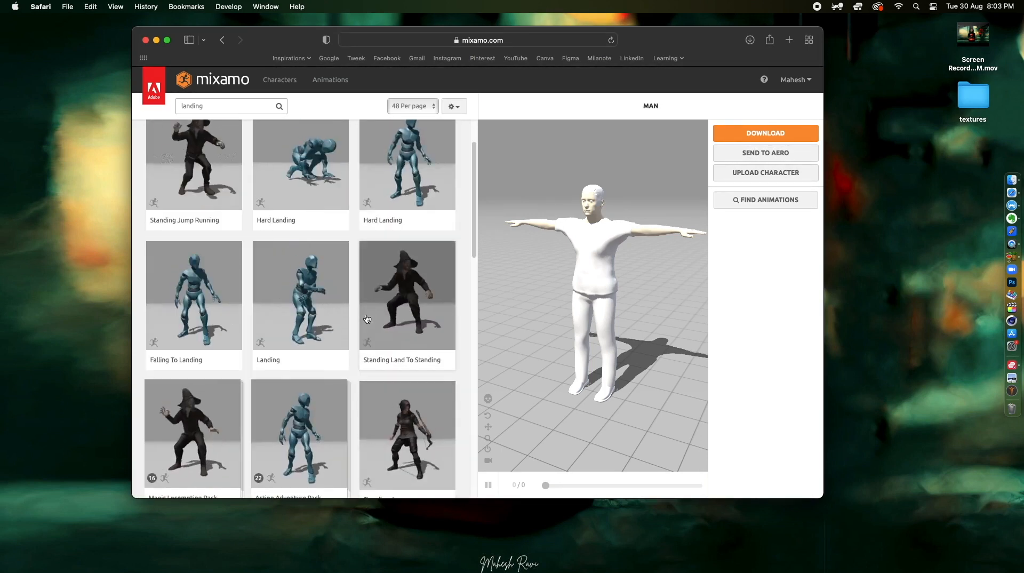
click(191, 286)
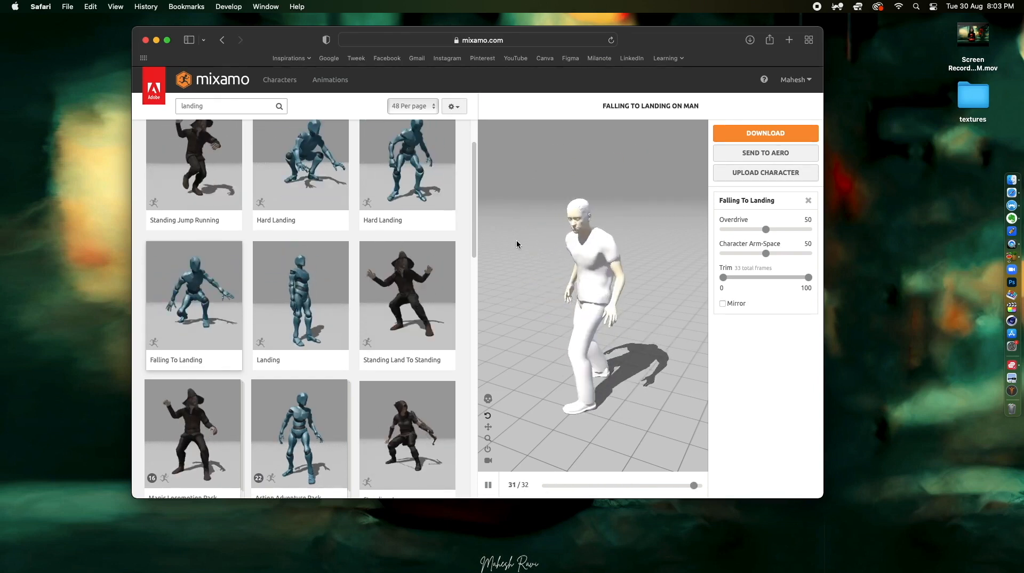
Check the rigged skeleton in the preview and download the animated character as FBX Binary with skin at 30 frames per second
click(487, 398)
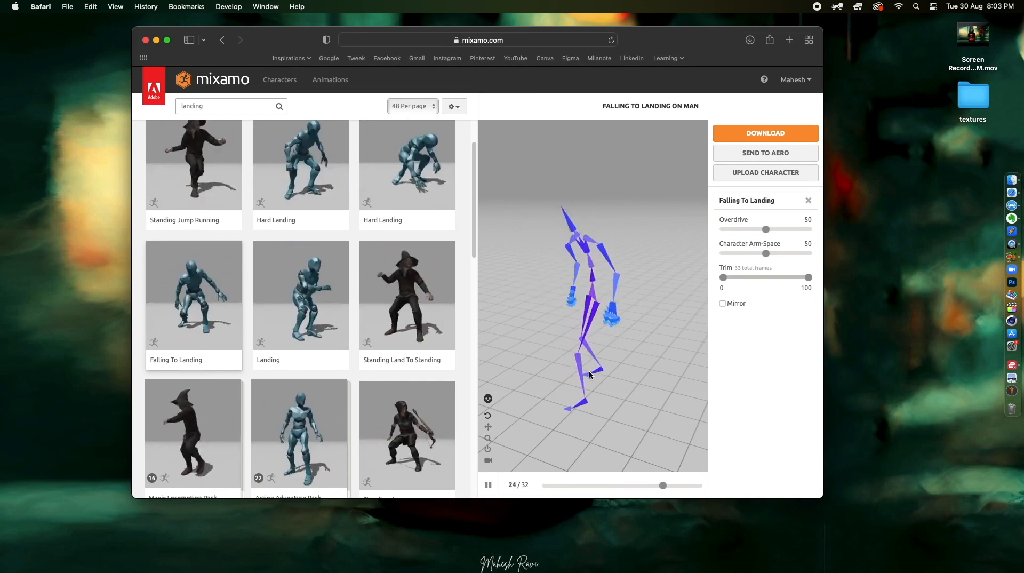
click(487, 399)
click(753, 134)
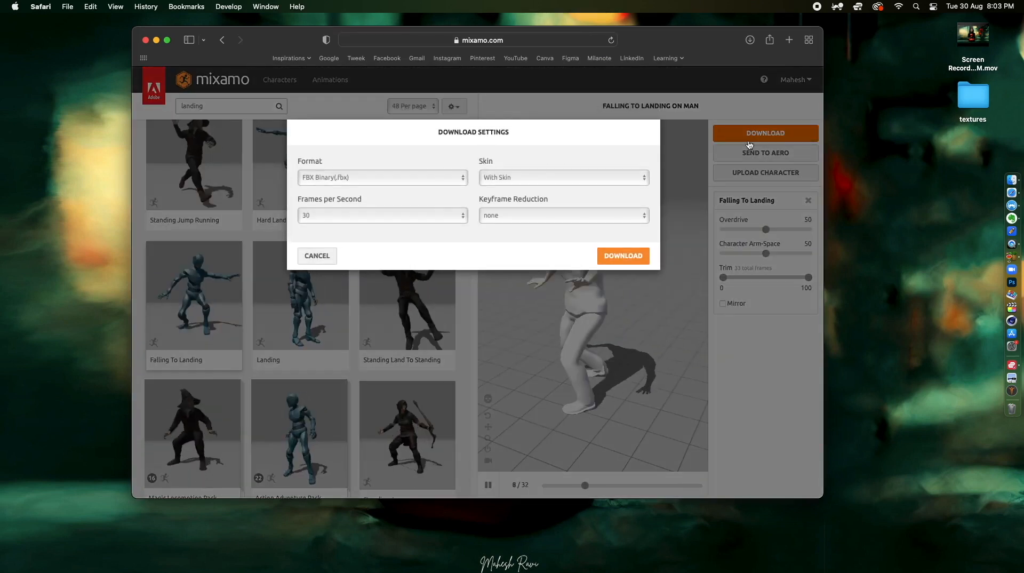
click(620, 255)
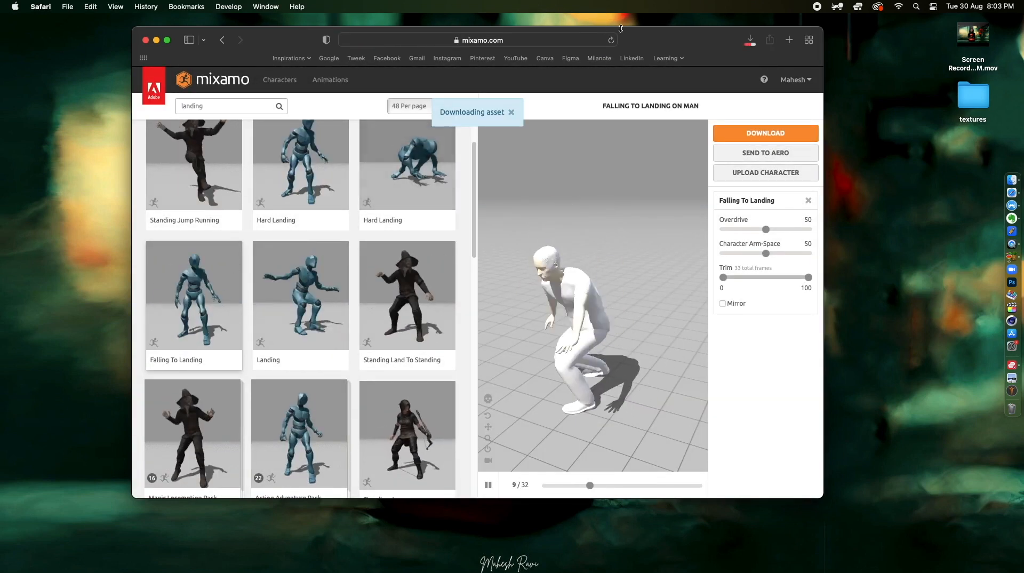
Move the downloaded Falling To Landing.fbx into the textures folder on the desktop and close the browser window
click(750, 40)
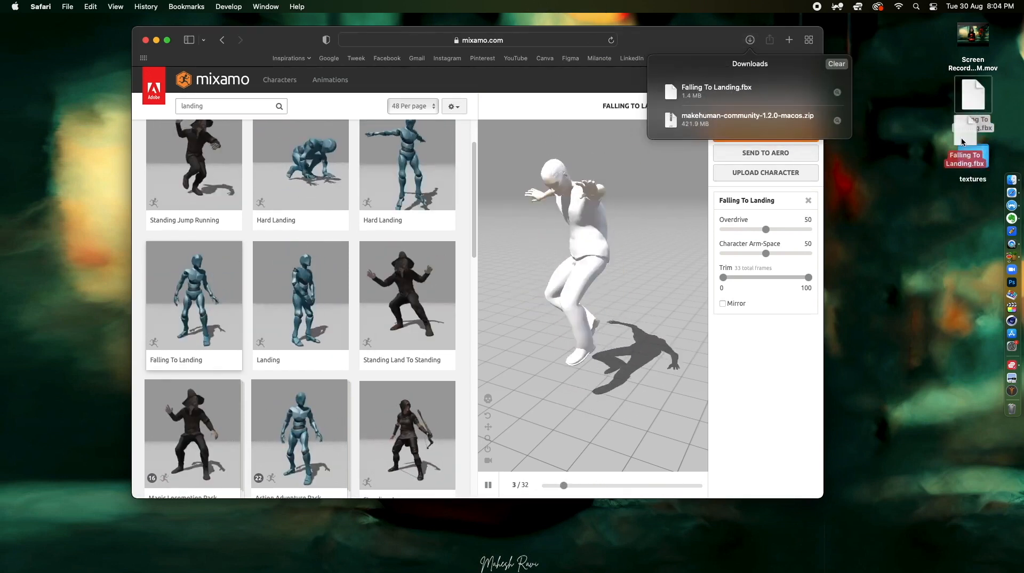
key(super+BackSpace)
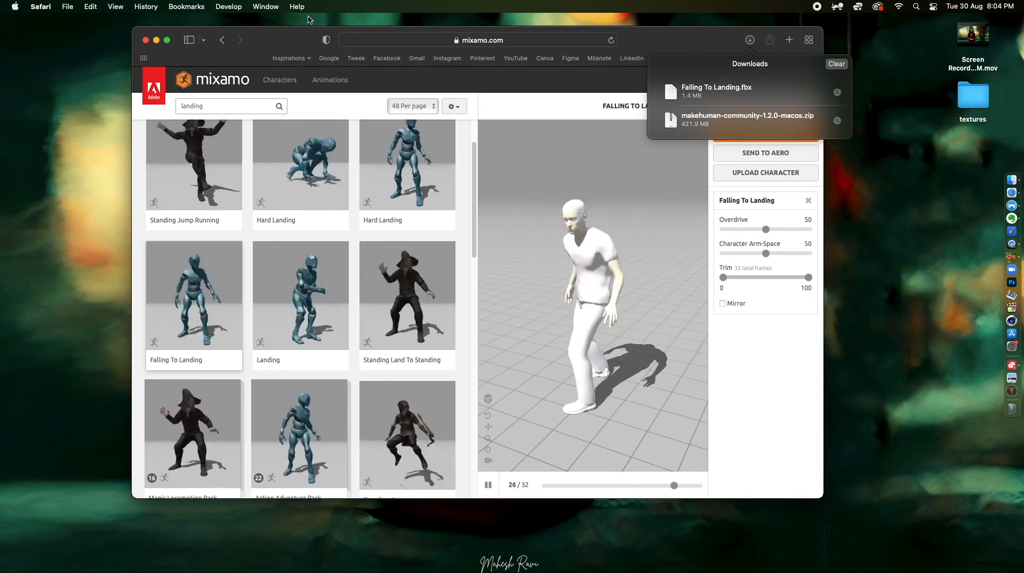
click(145, 40)
click(905, 315)
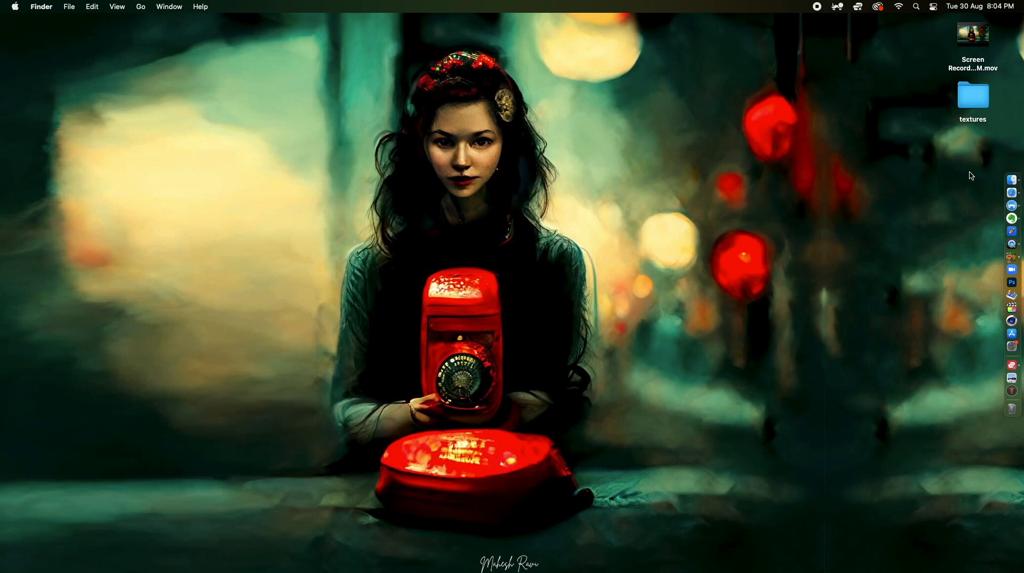
Switch to Cinema 4D and open Falling To Landing.fbx from the textures folder with the default import settings, allowing desktop folder access
click(1012, 320)
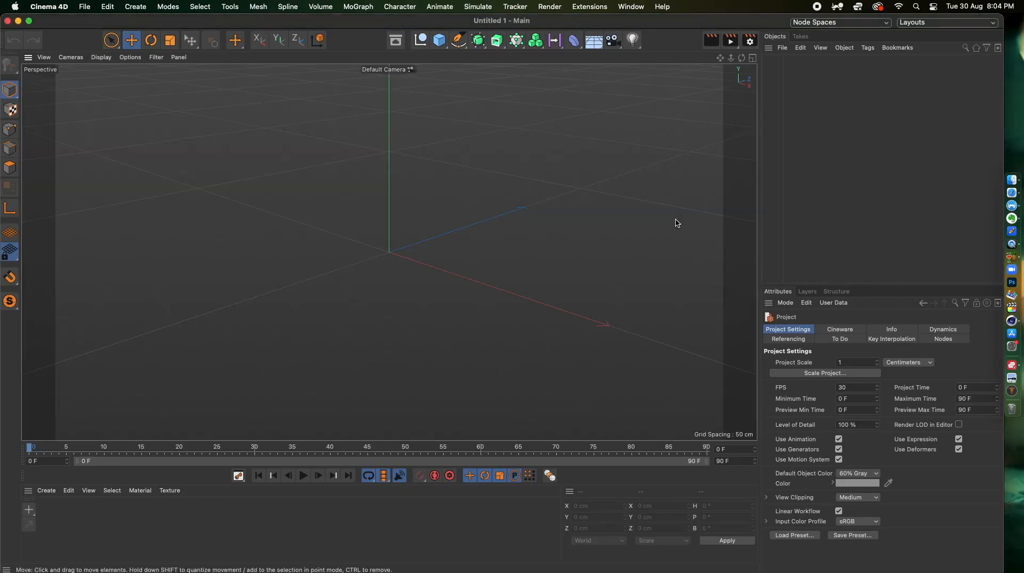
click(85, 4)
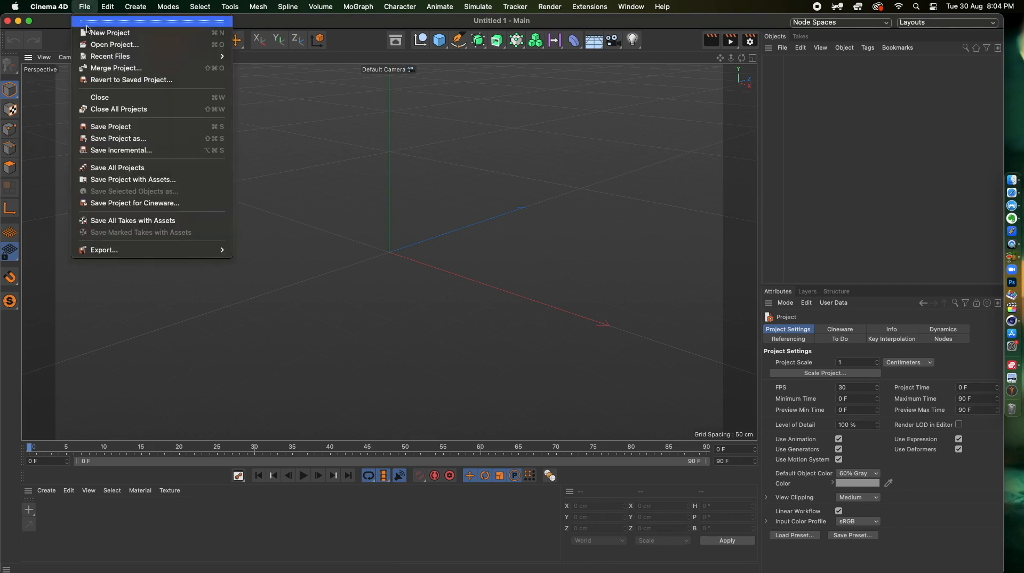
click(85, 44)
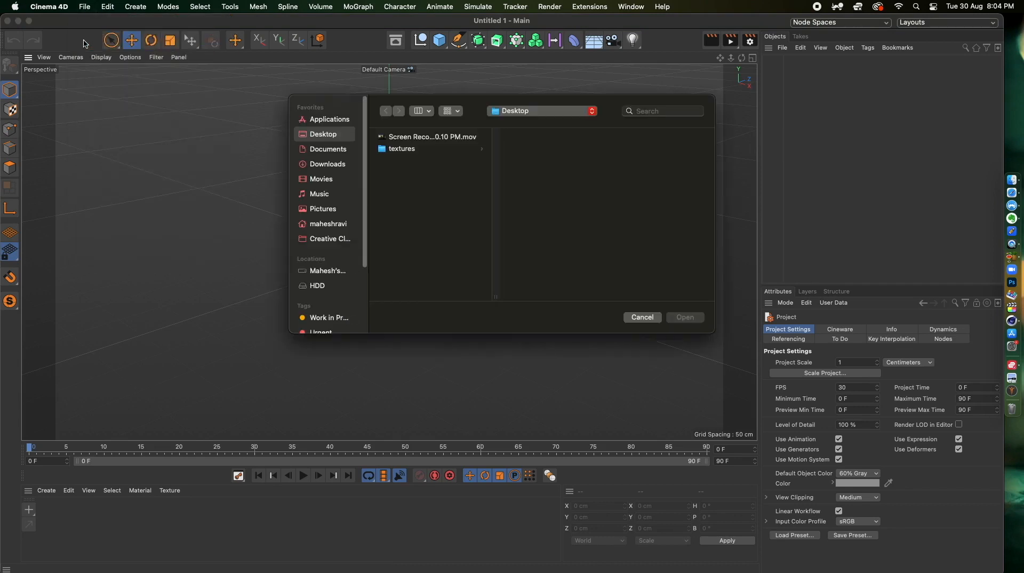
click(413, 152)
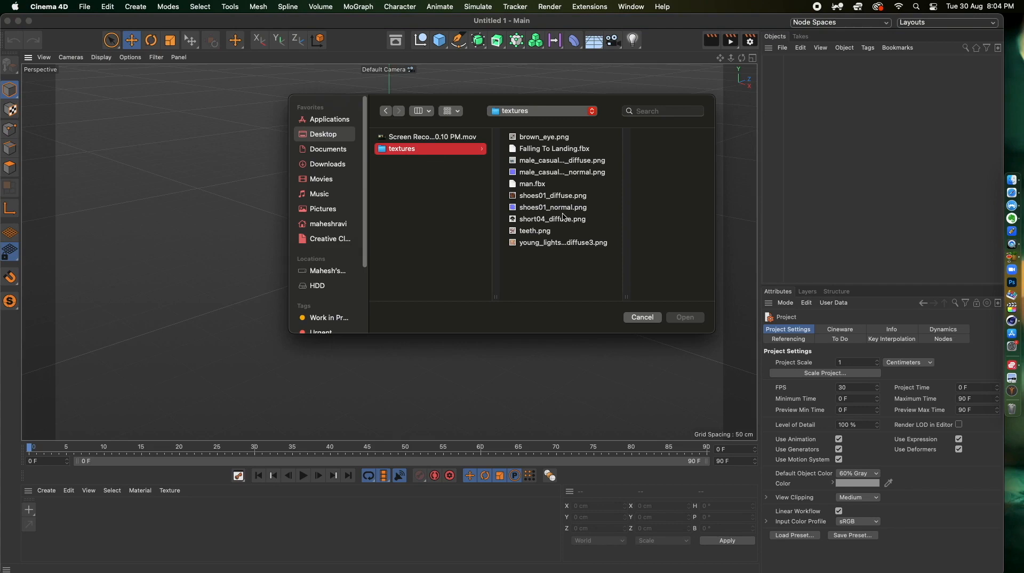
click(564, 150)
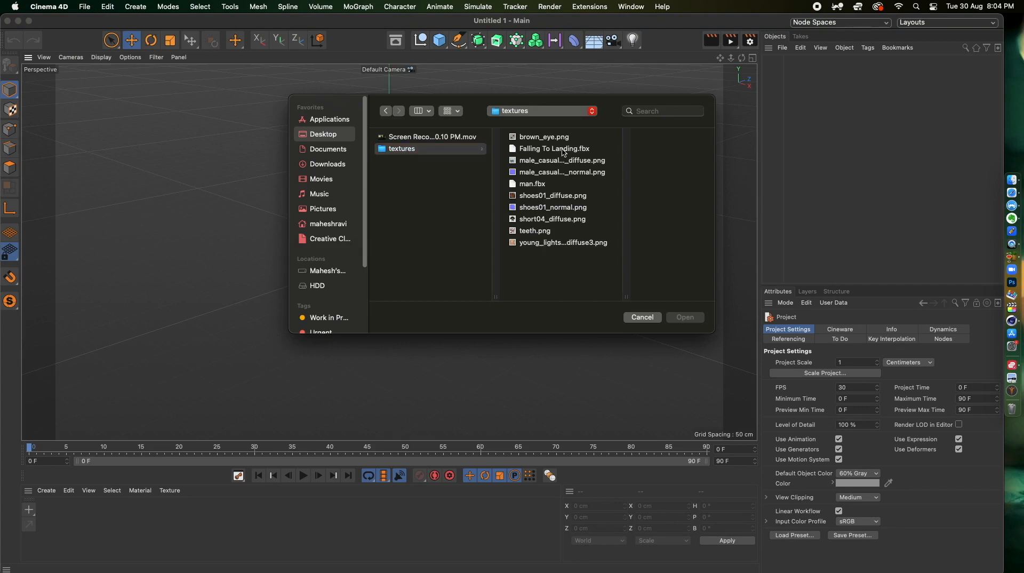
click(686, 318)
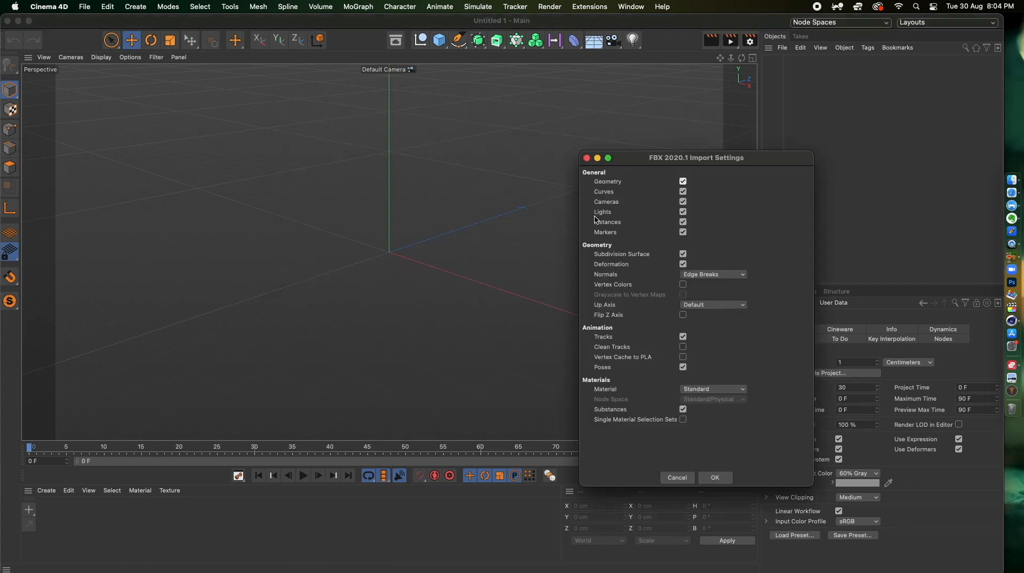
click(715, 478)
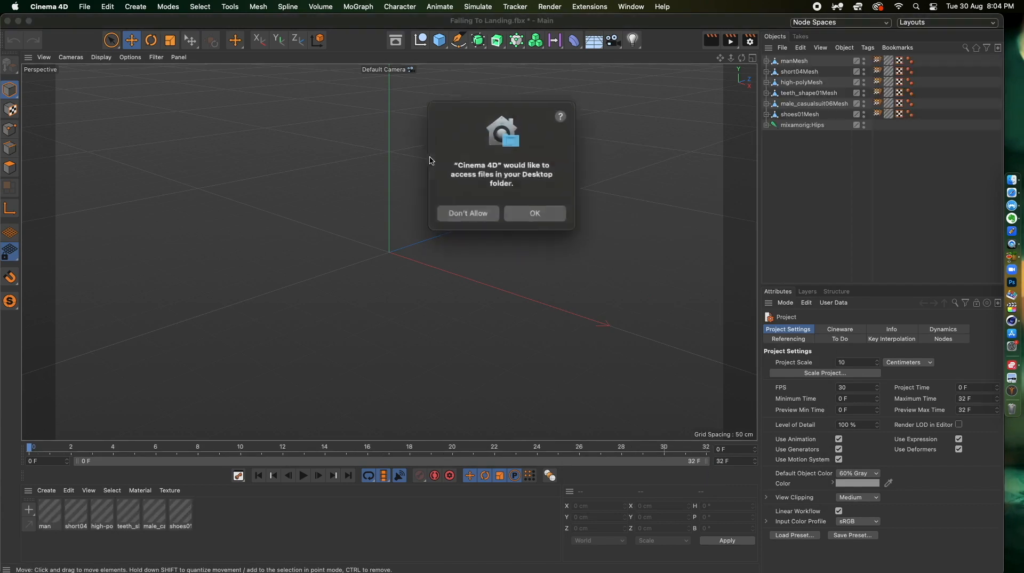
click(554, 214)
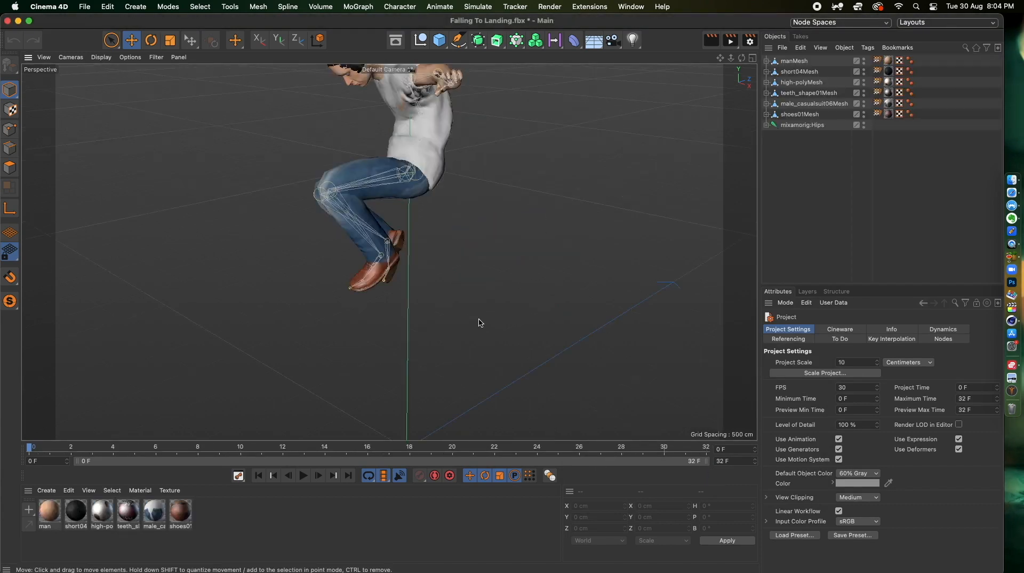
Play the landing animation, stop it and return to the first frame
click(302, 475)
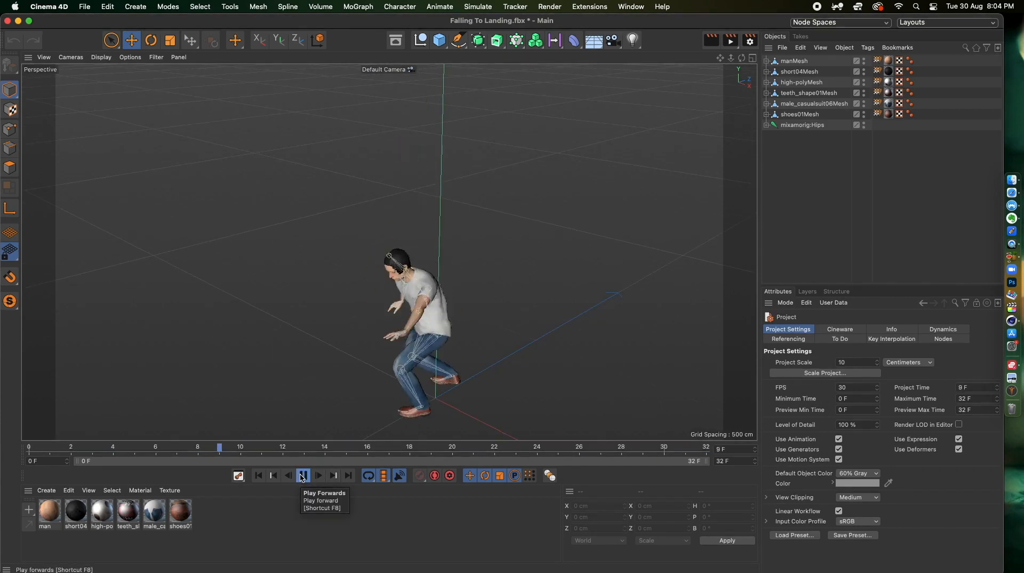
click(302, 475)
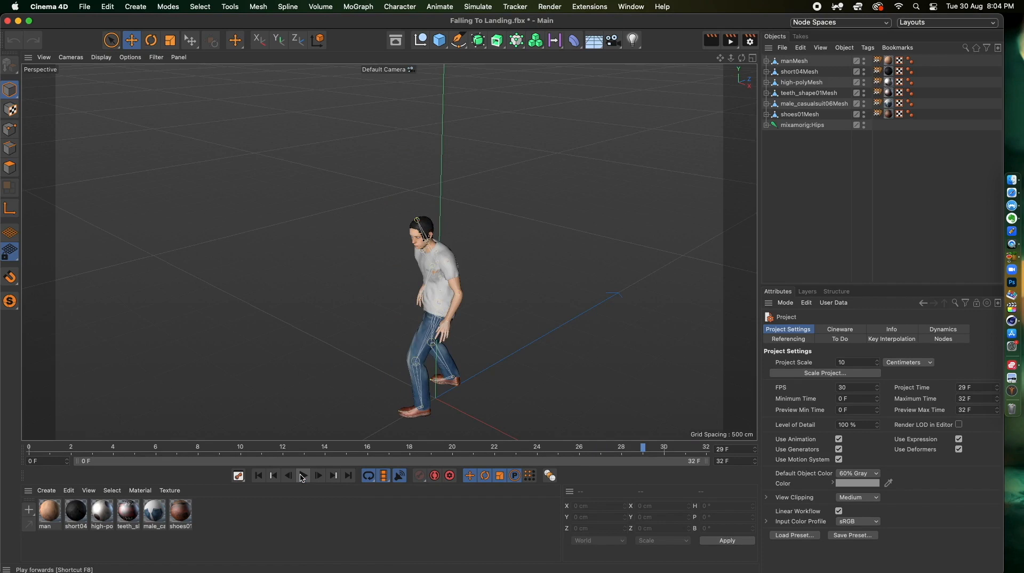
key(shift+f)
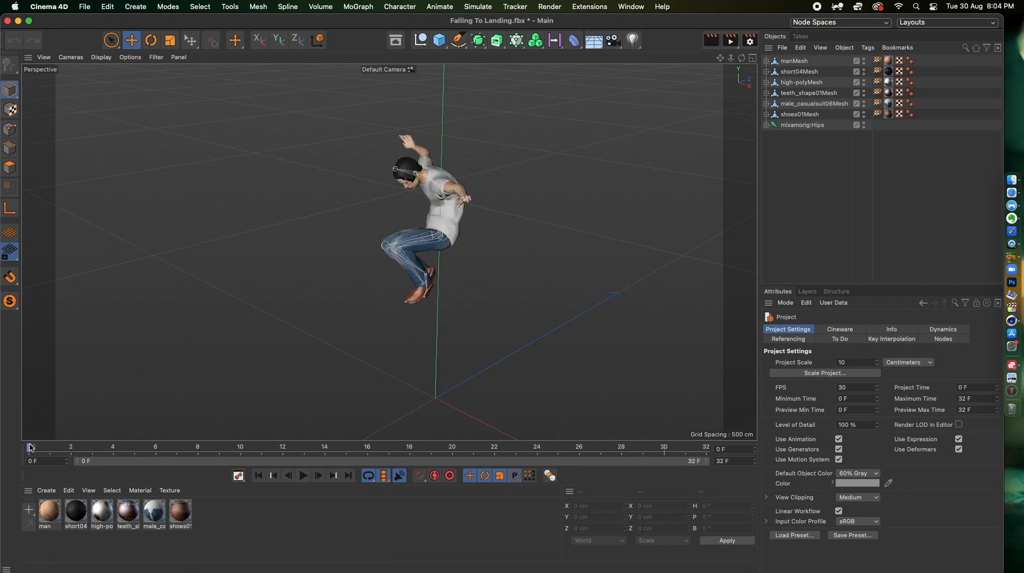
Add a camera facing the character's front, look through it and switch back to the default camera
scroll(322, 331, down, 2)
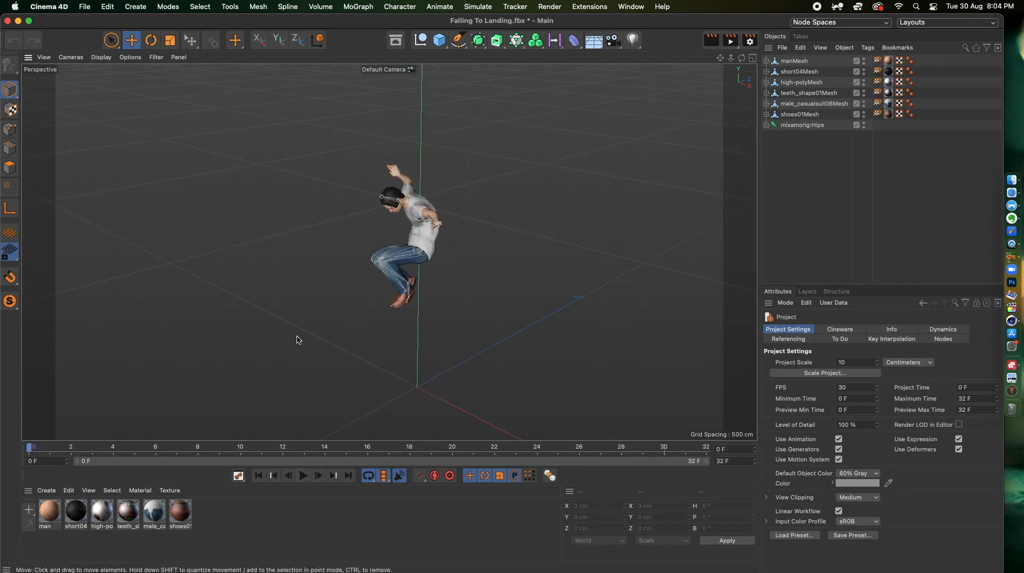
alt+drag(262, 337, 443, 339)
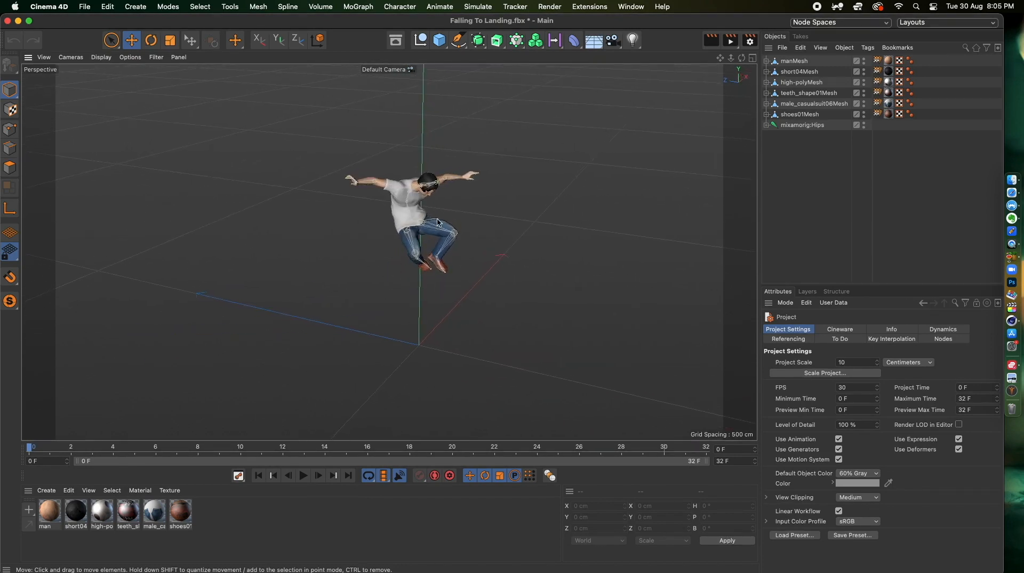
click(613, 40)
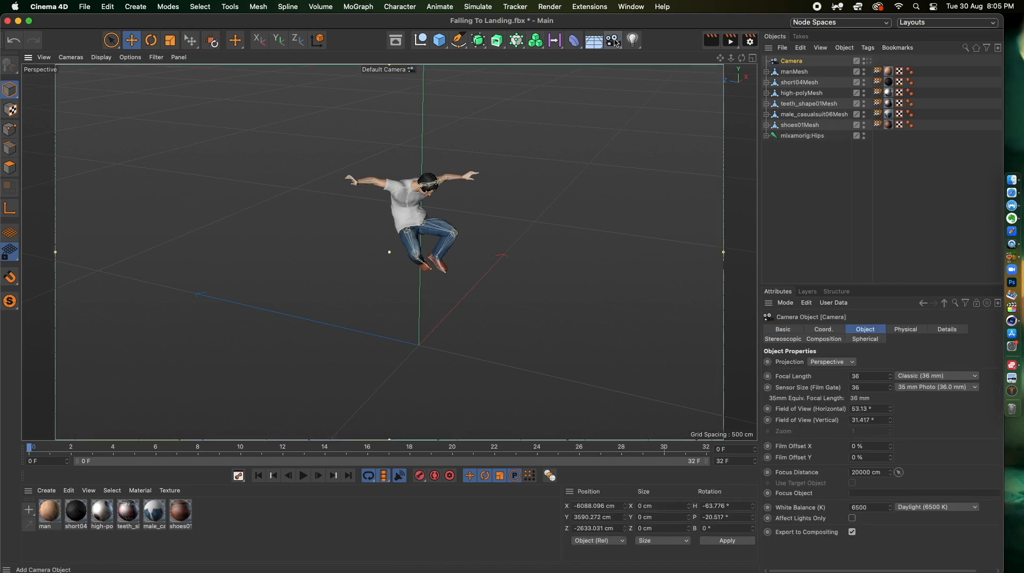
click(869, 62)
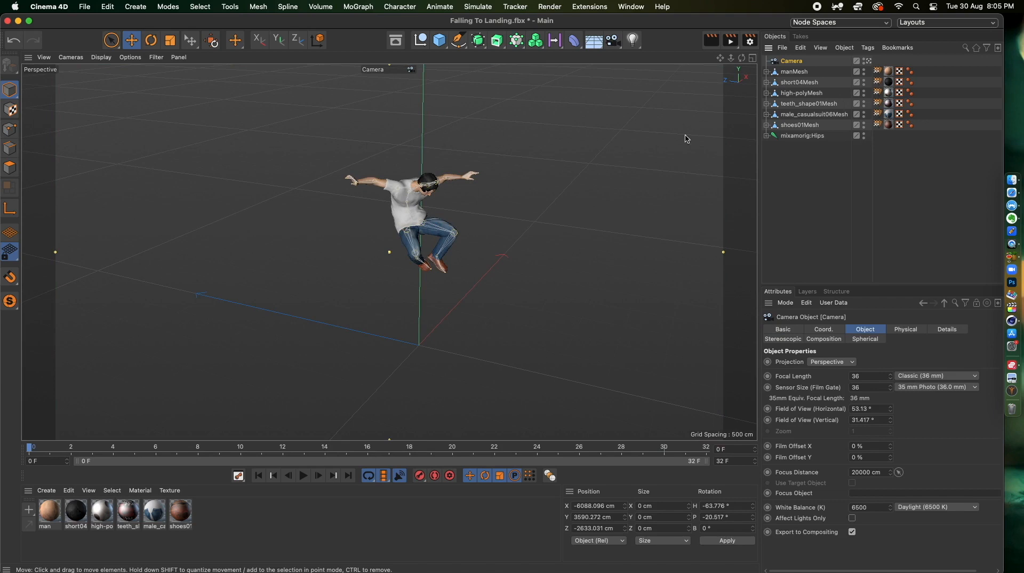
click(869, 61)
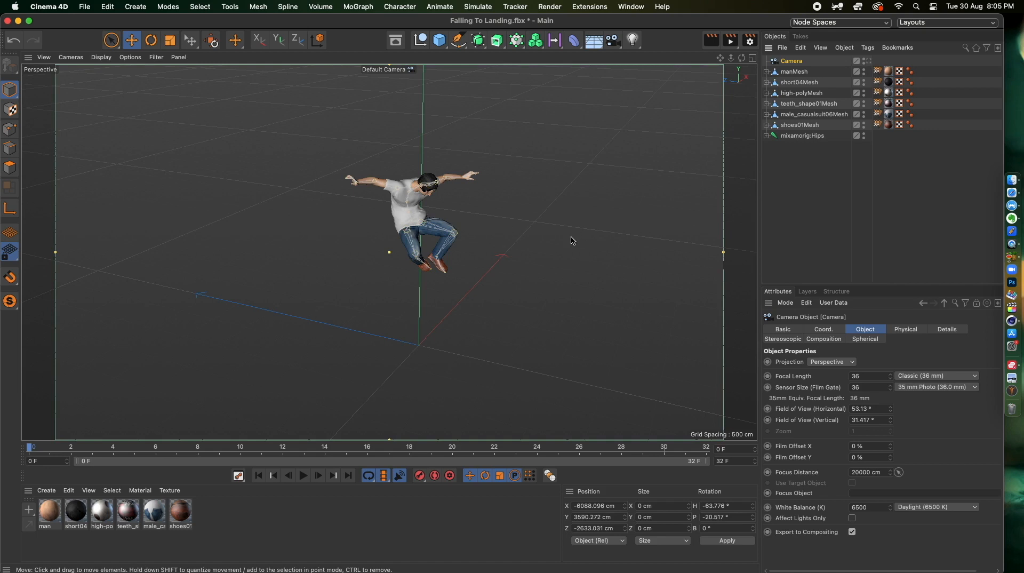
Add a floor and a physical sky to the scene
click(593, 40)
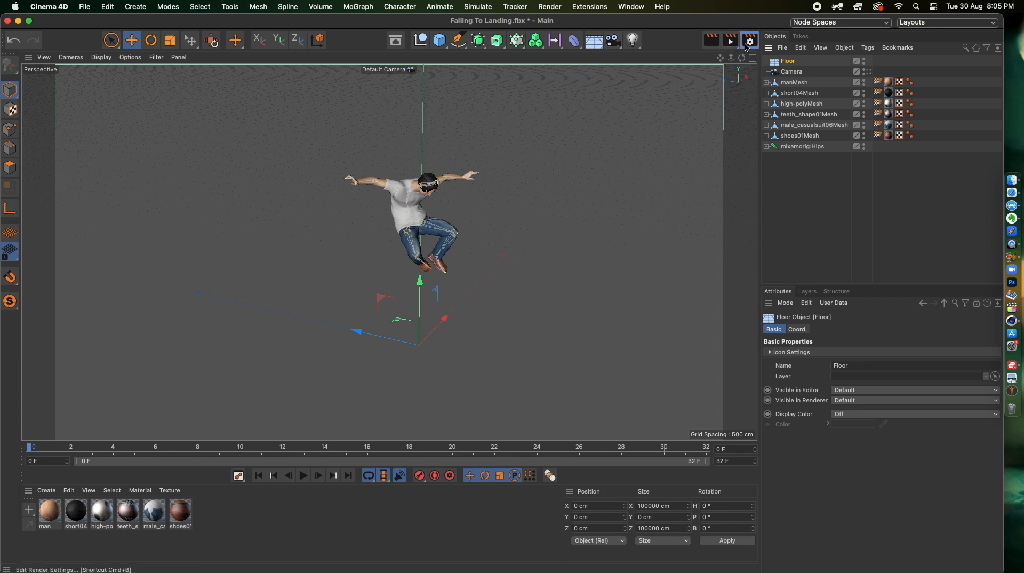
click(594, 40)
click(719, 54)
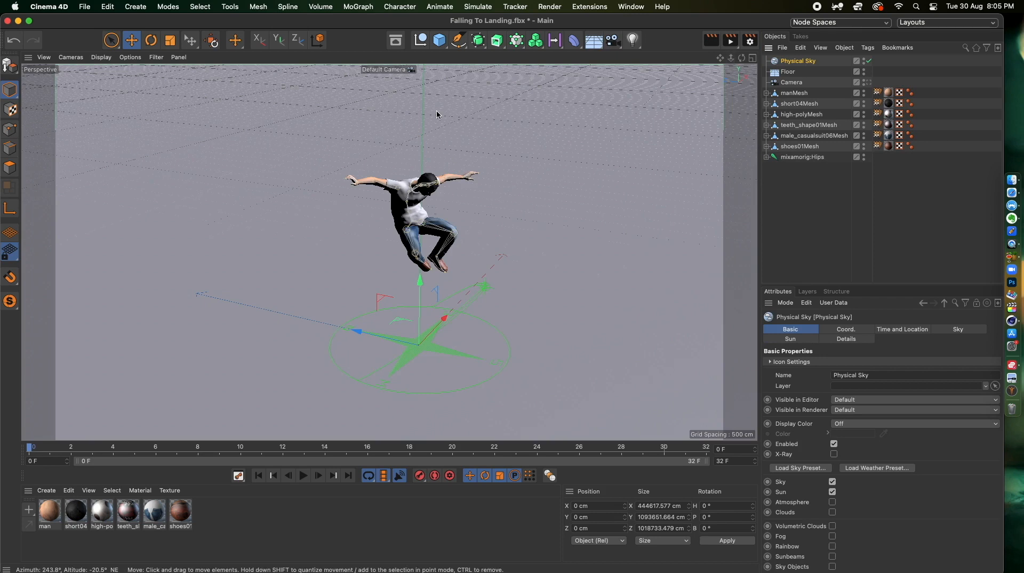
Set the physical sky's time of day to 17:00:00
click(912, 330)
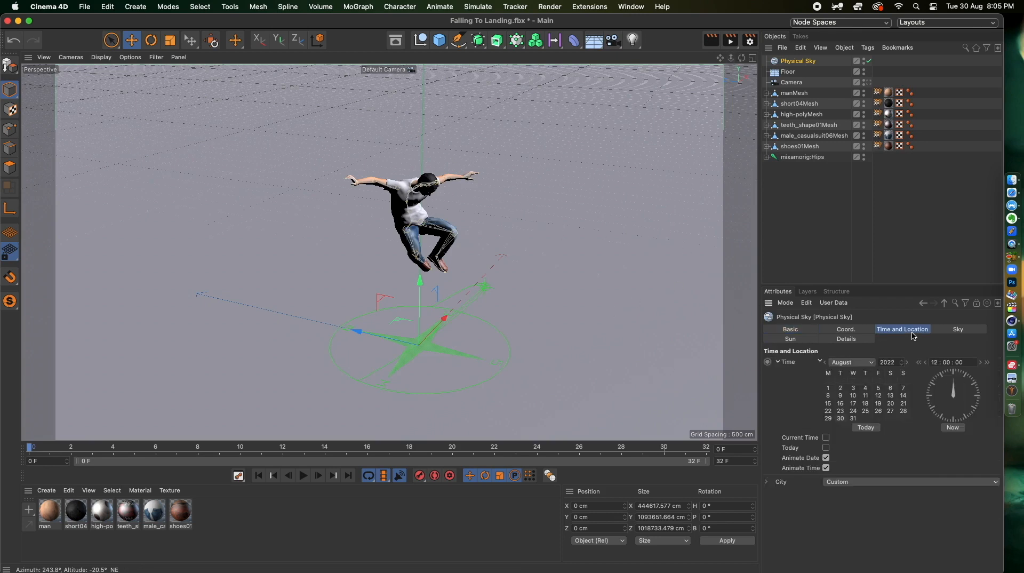
click(987, 362)
click(987, 362)
click(987, 363)
click(988, 363)
click(988, 363)
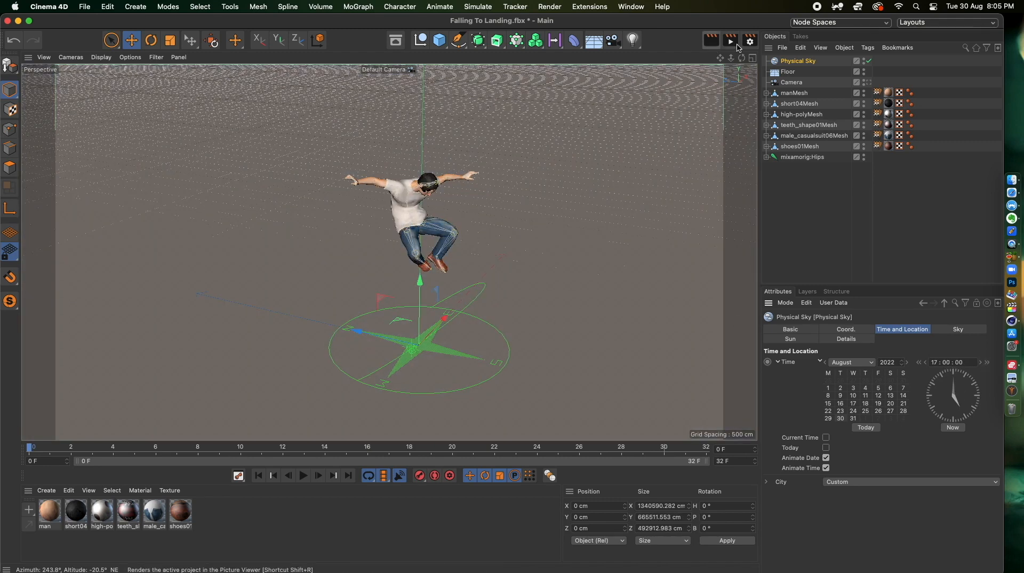
Add the Ambient Occlusion and Global Illumination effects to the render settings and test-render the active view
key(super+b)
click(554, 226)
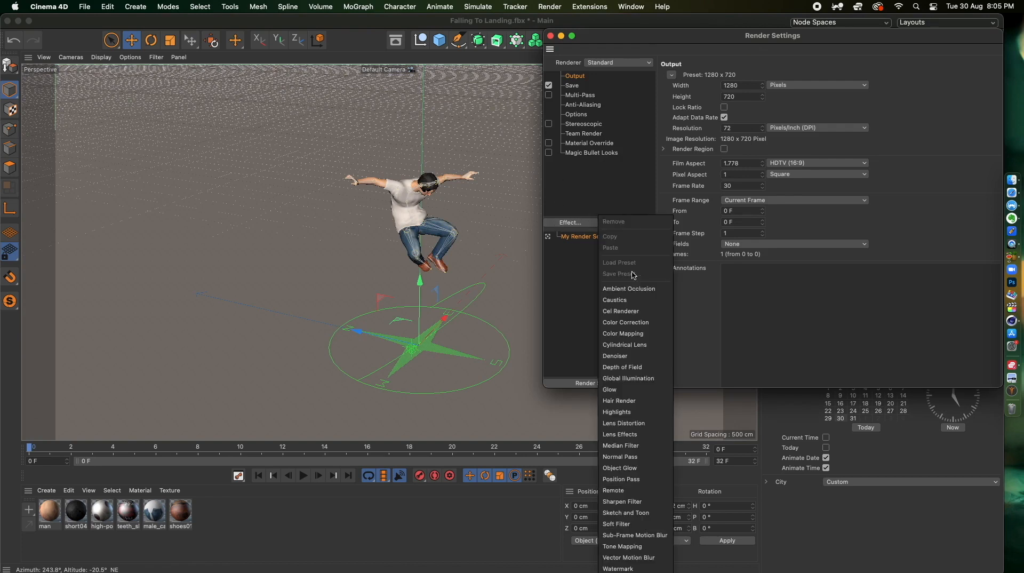
click(624, 291)
click(578, 225)
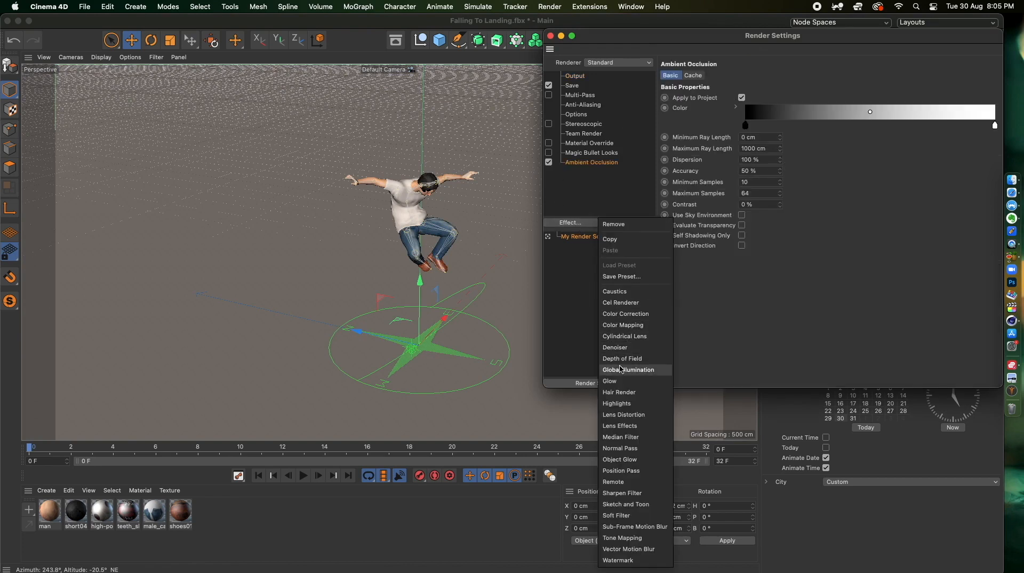
click(620, 369)
click(550, 35)
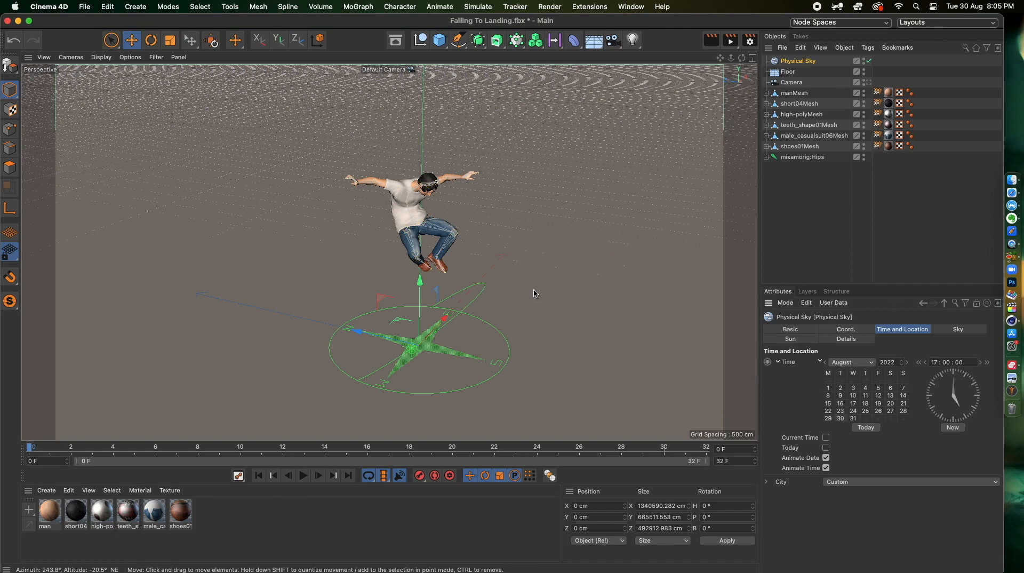
click(718, 42)
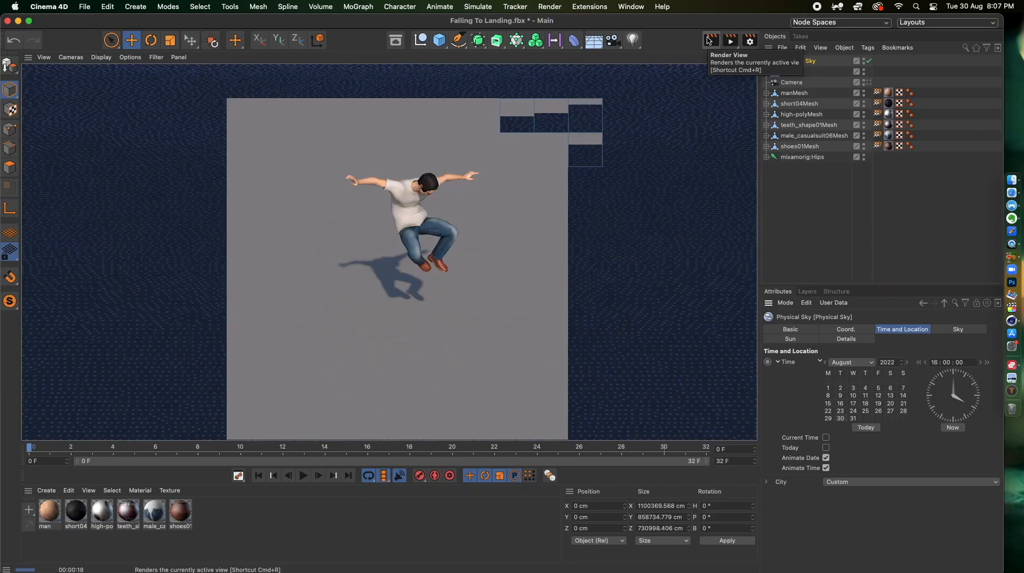
click(503, 164)
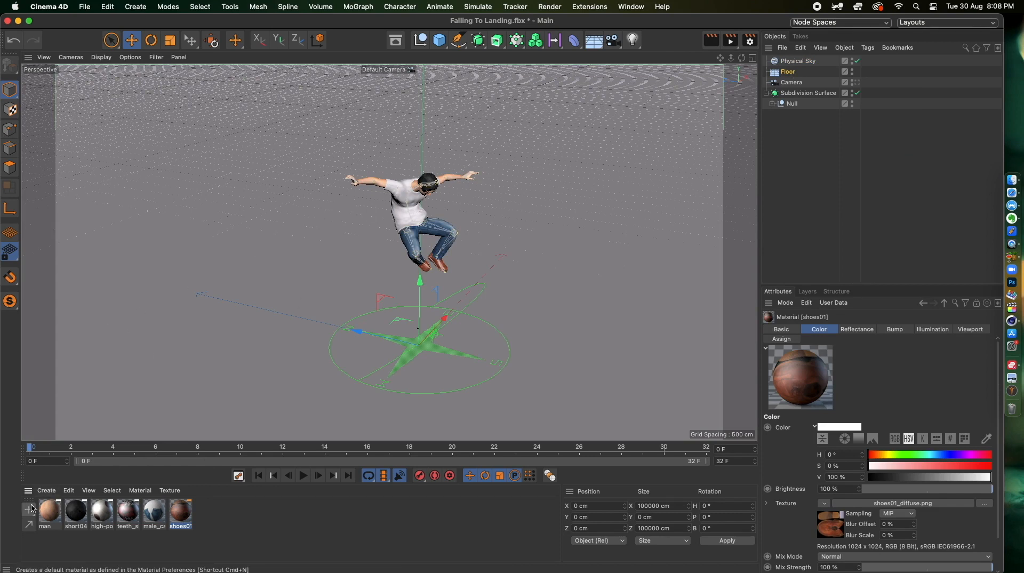
Create a Shadow Catcher material and apply it to the floor
click(53, 493)
mouse_move(98, 389)
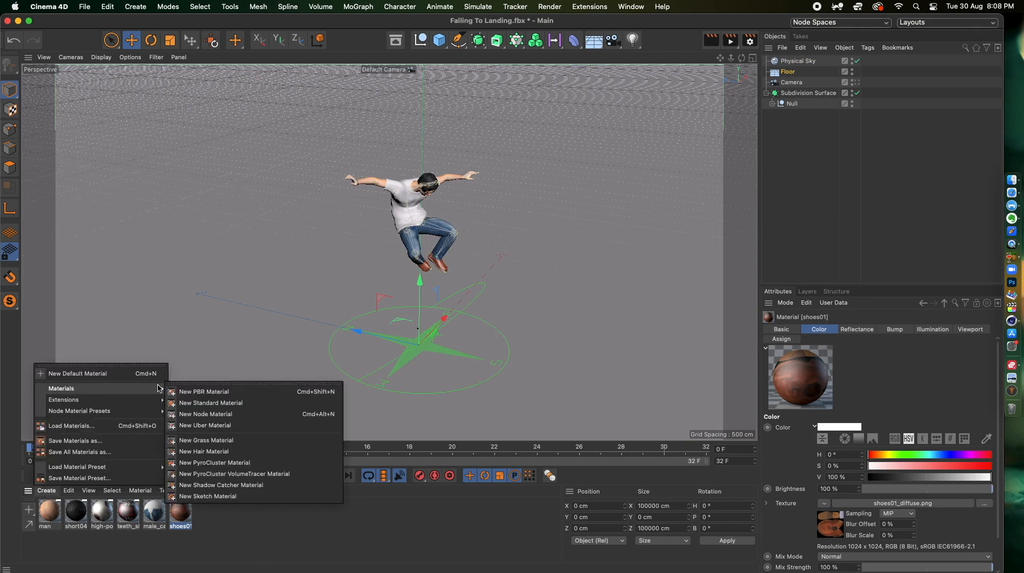
click(185, 485)
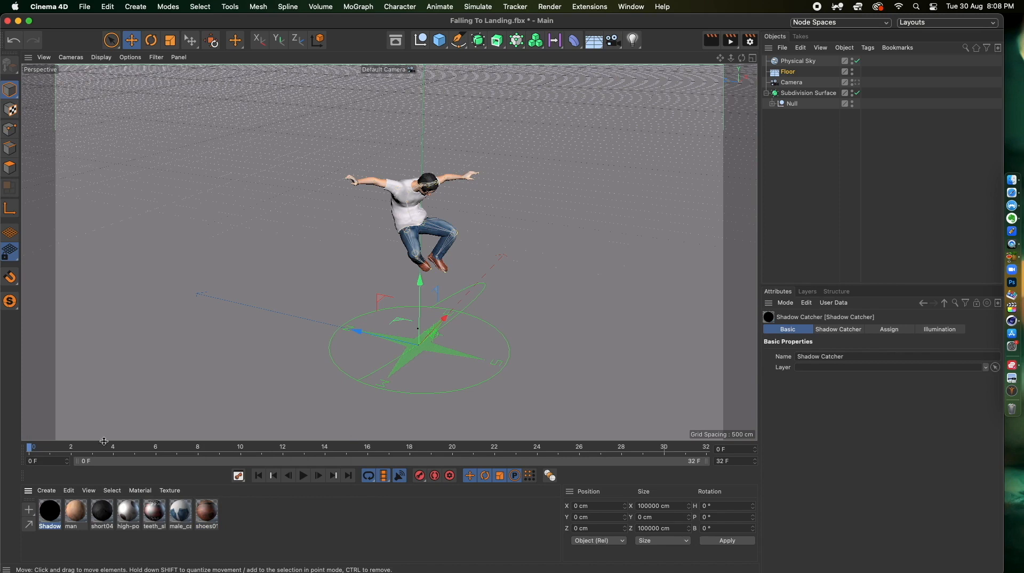
drag(49, 511, 222, 333)
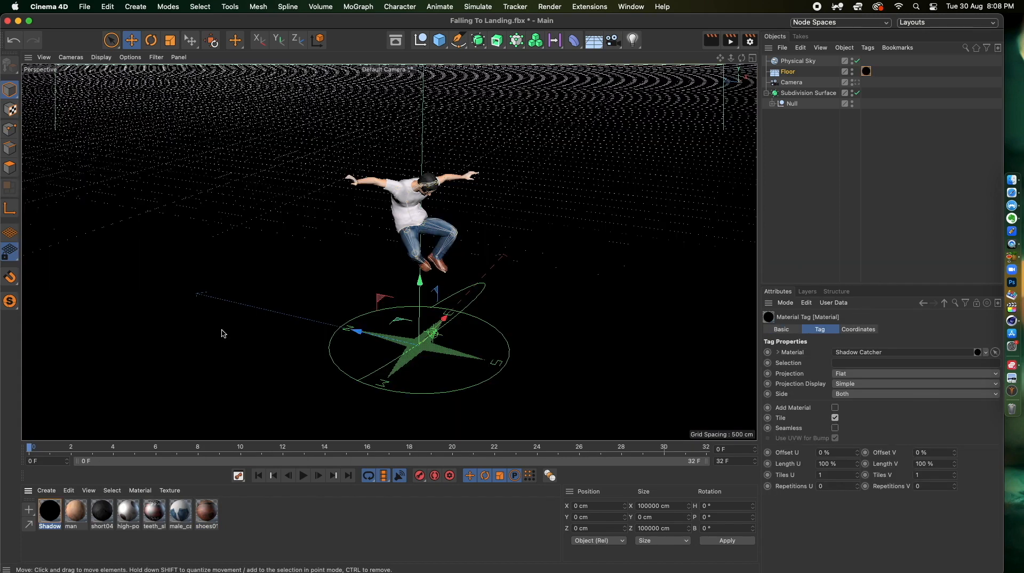
Set the render output height to 1280 pixels for a square 1280 x 1280 image
click(749, 43)
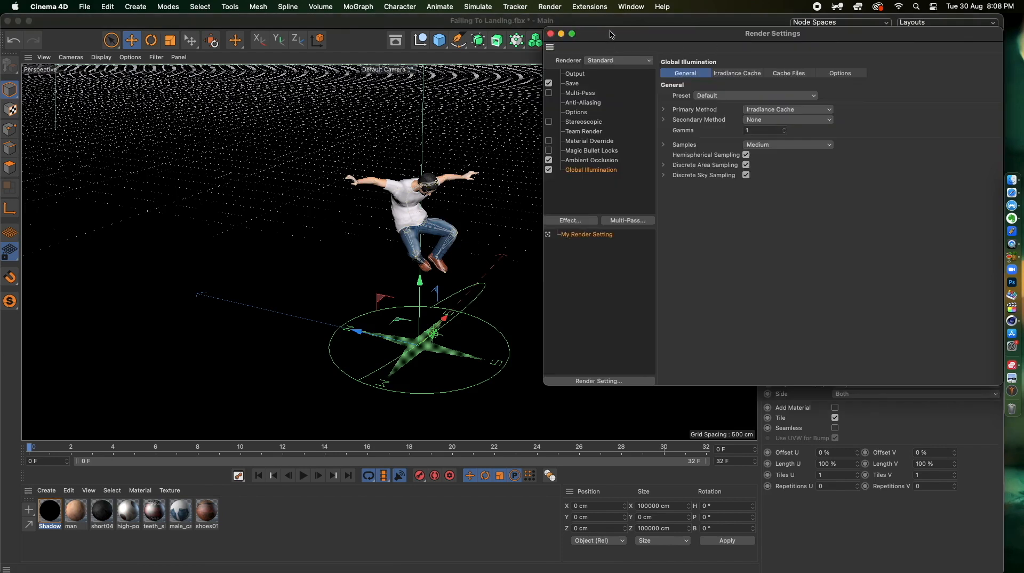
click(440, 174)
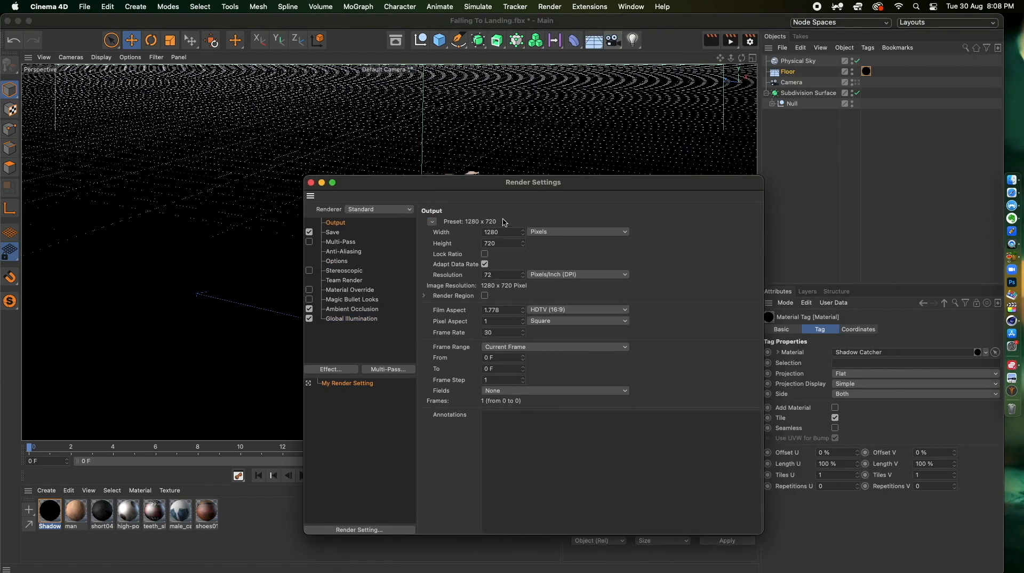
click(606, 283)
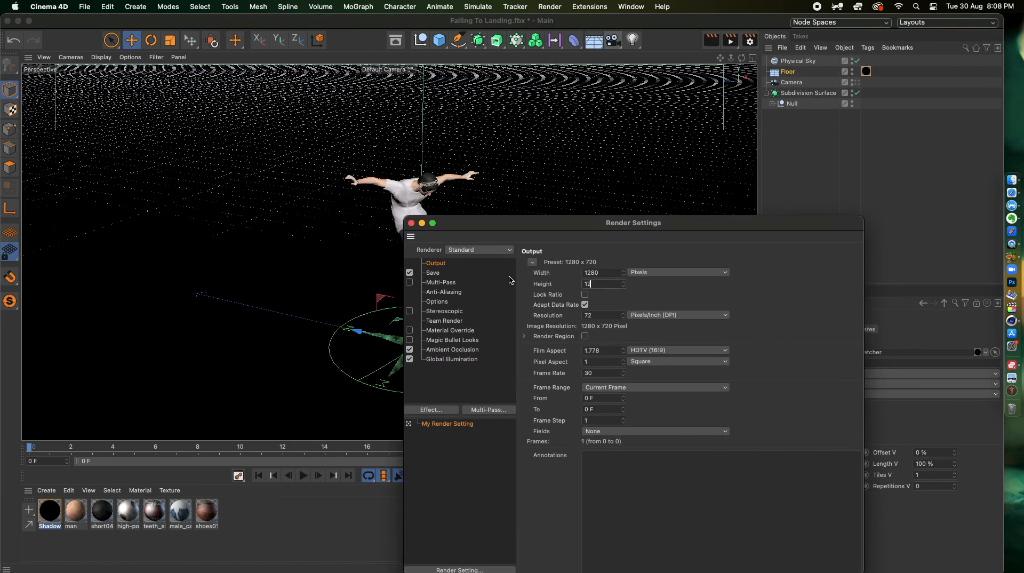
key(Return)
drag(567, 225, 679, 170)
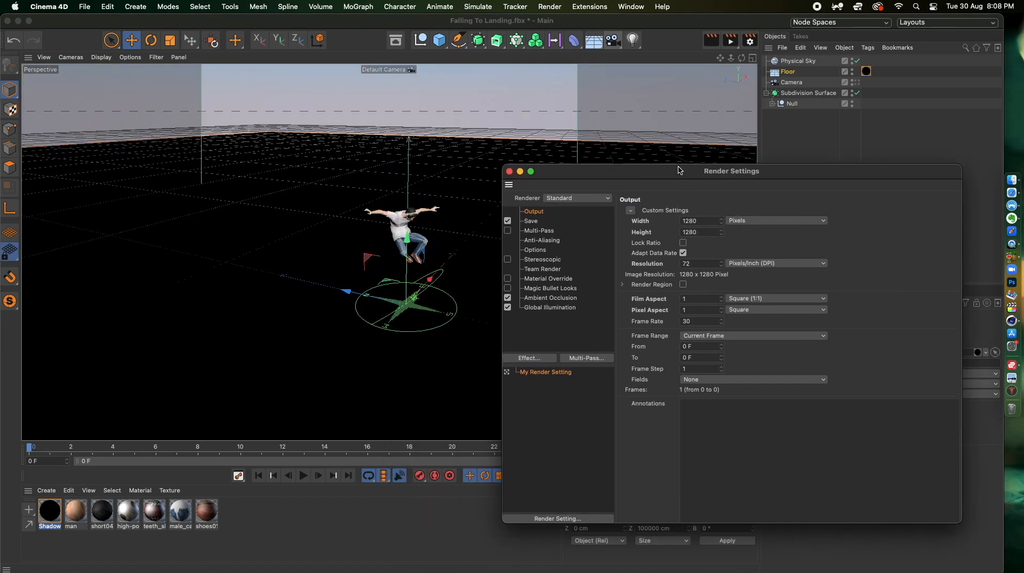
Set the render's save location to the Desktop with the file name Untitled
click(533, 221)
click(863, 229)
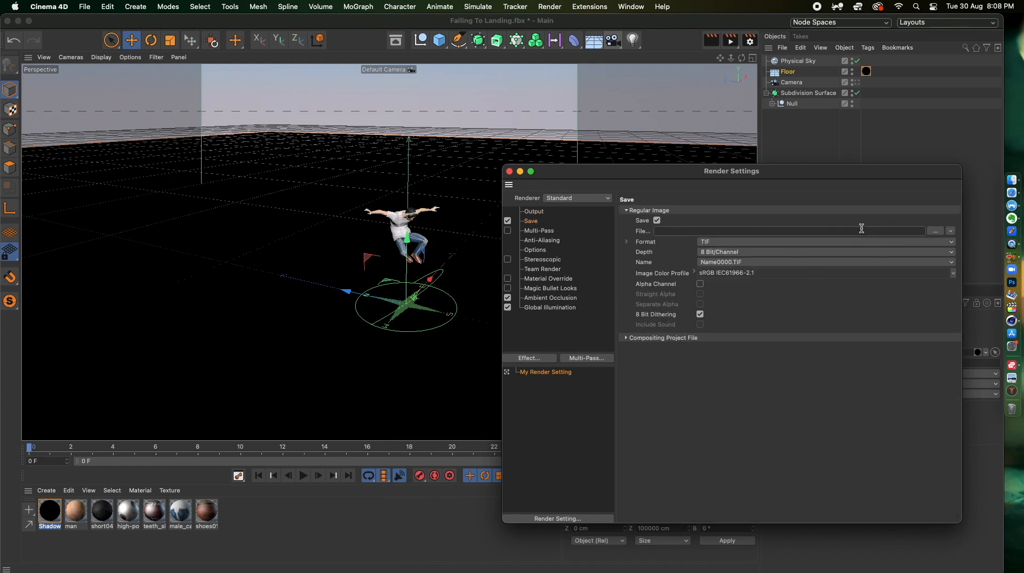
click(934, 231)
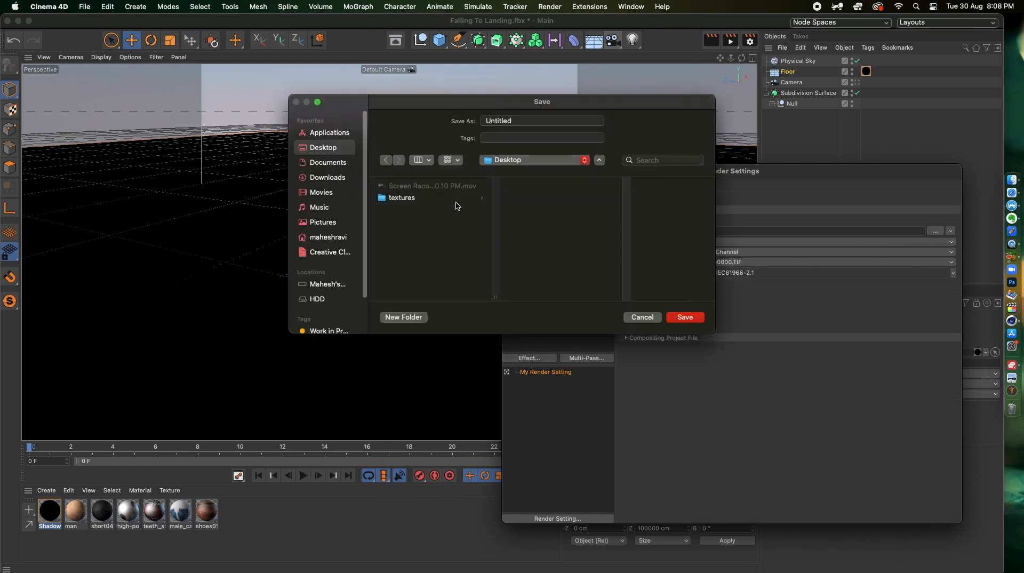
click(685, 316)
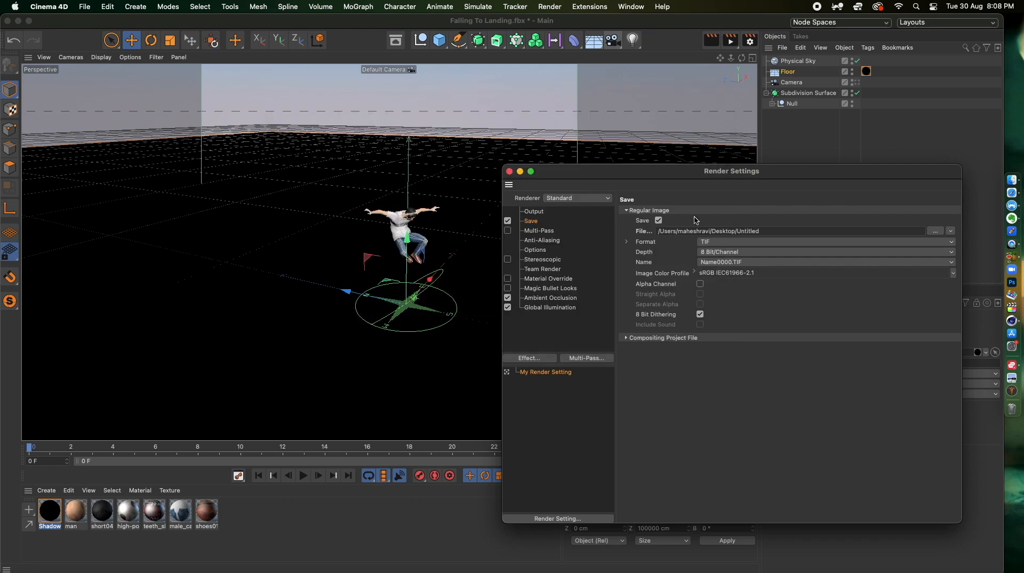
Set the saved image format to PNG with an alpha channel and close the render settings
click(762, 242)
click(709, 352)
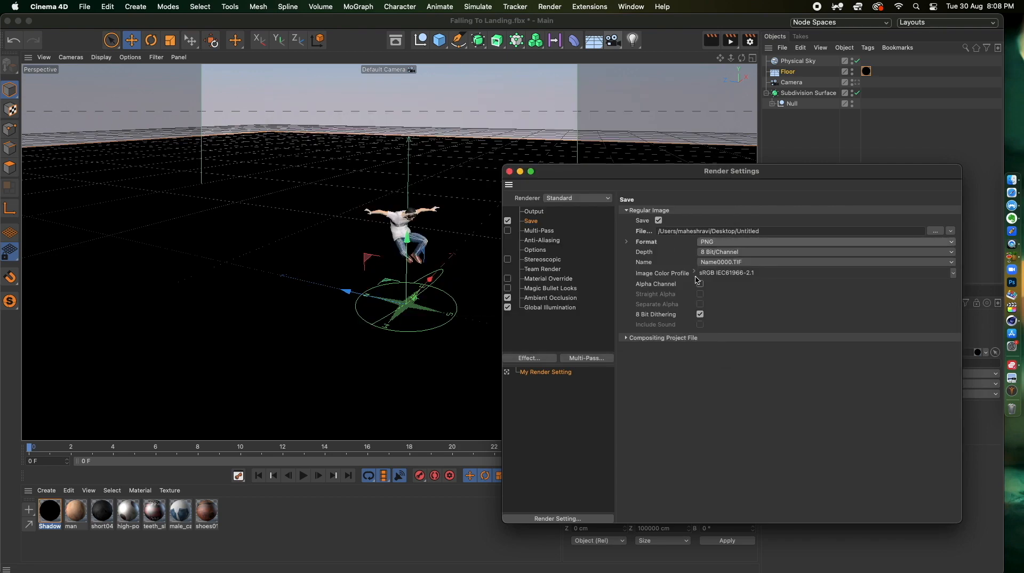
click(700, 284)
drag(633, 173, 621, 177)
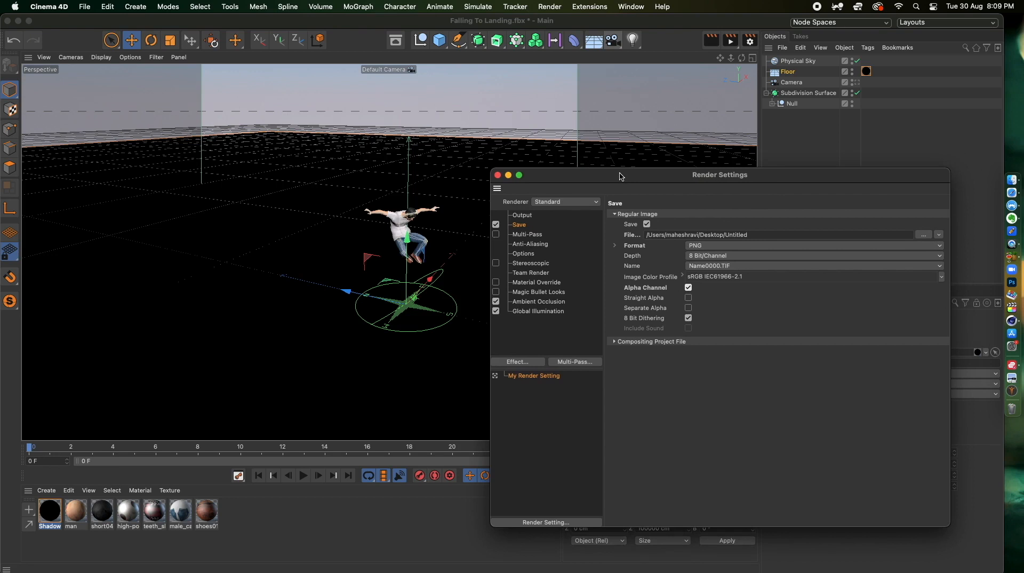
click(498, 175)
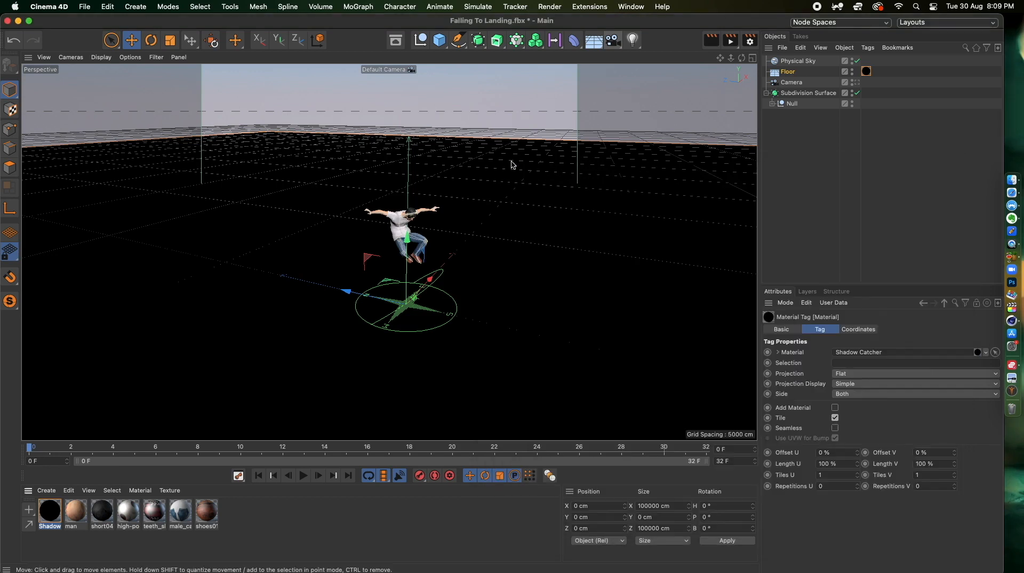
Render the current frame to the Picture Viewer, inspect the finished image and close the viewer
click(730, 41)
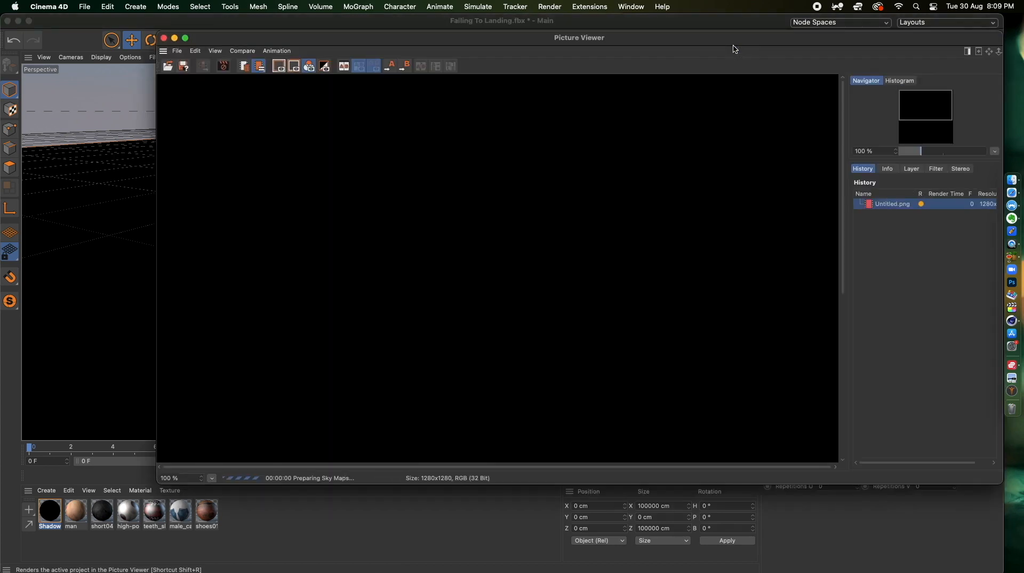
scroll(634, 258, down, 5)
scroll(634, 258, up, 3)
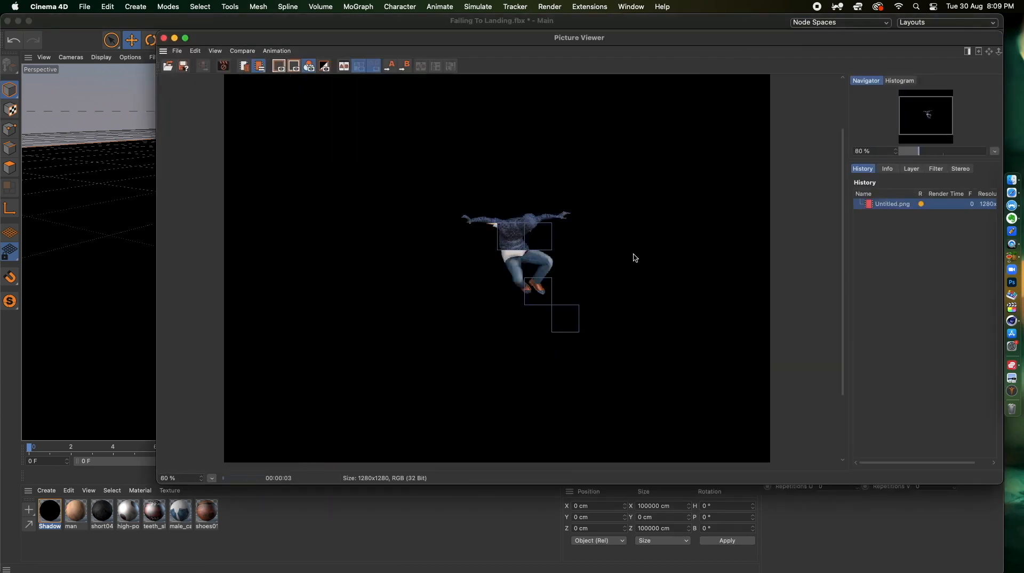
scroll(634, 258, down, 3)
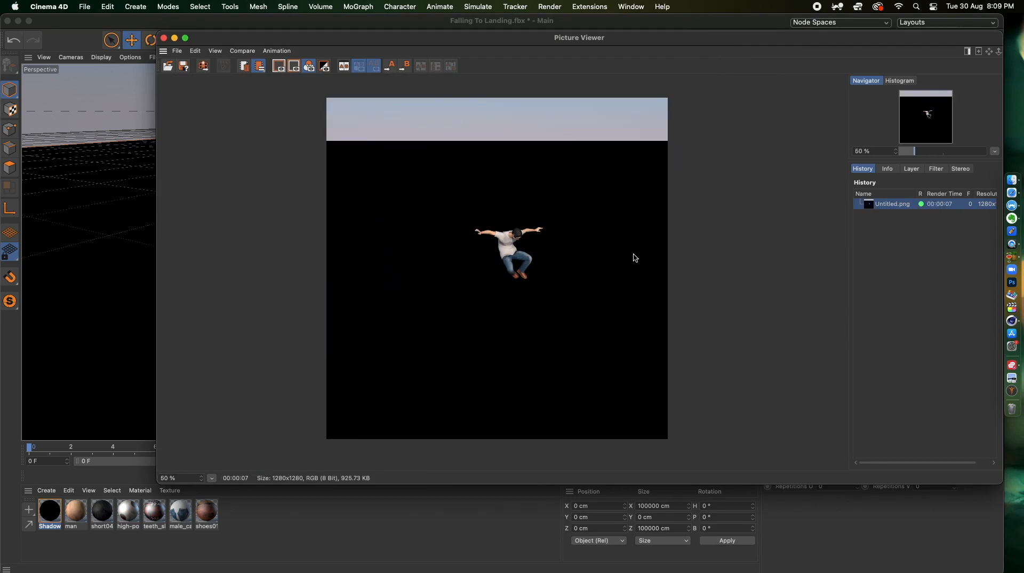
click(165, 39)
Quit Cinema 4D without saving the changes to the project
click(49, 6)
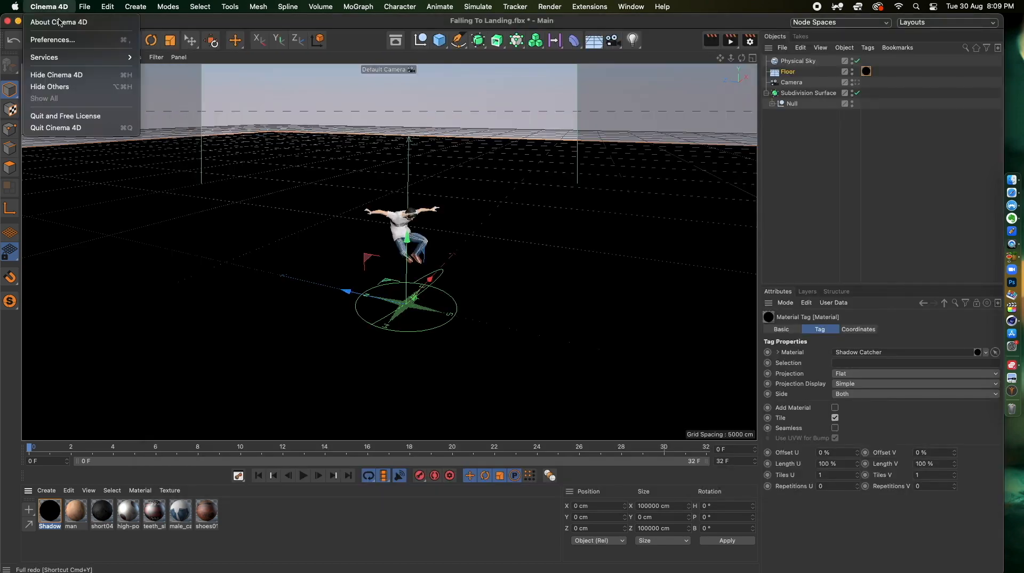
click(65, 126)
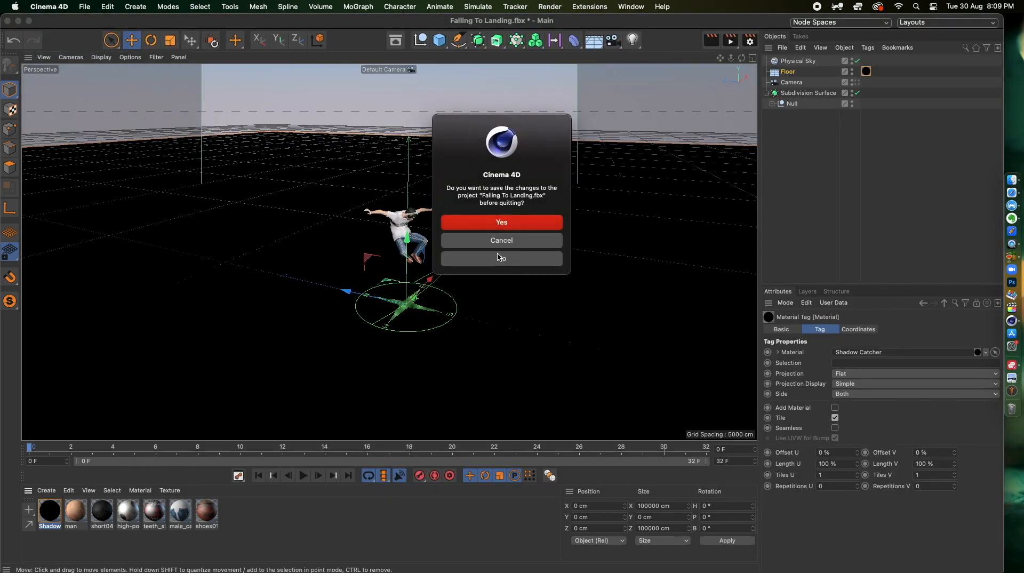
click(499, 258)
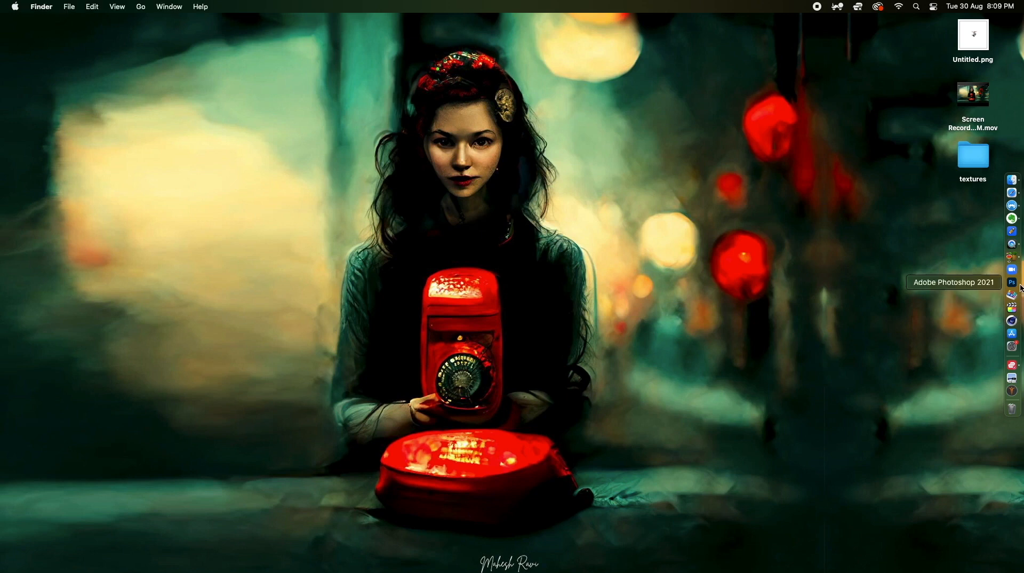
Switch to Safari and load unsplash.com
click(1020, 199)
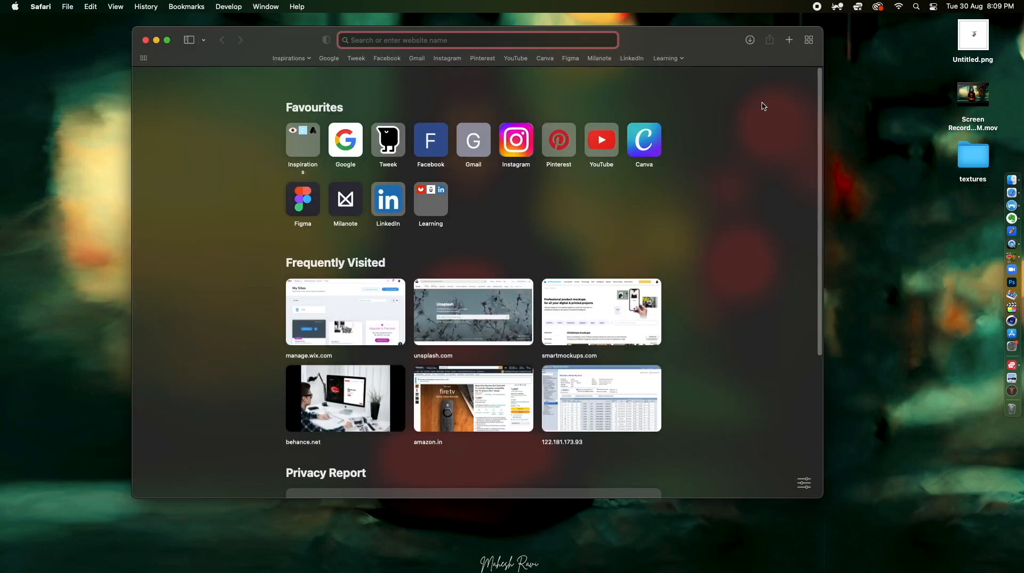
drag(652, 46, 656, 42)
text(uns)
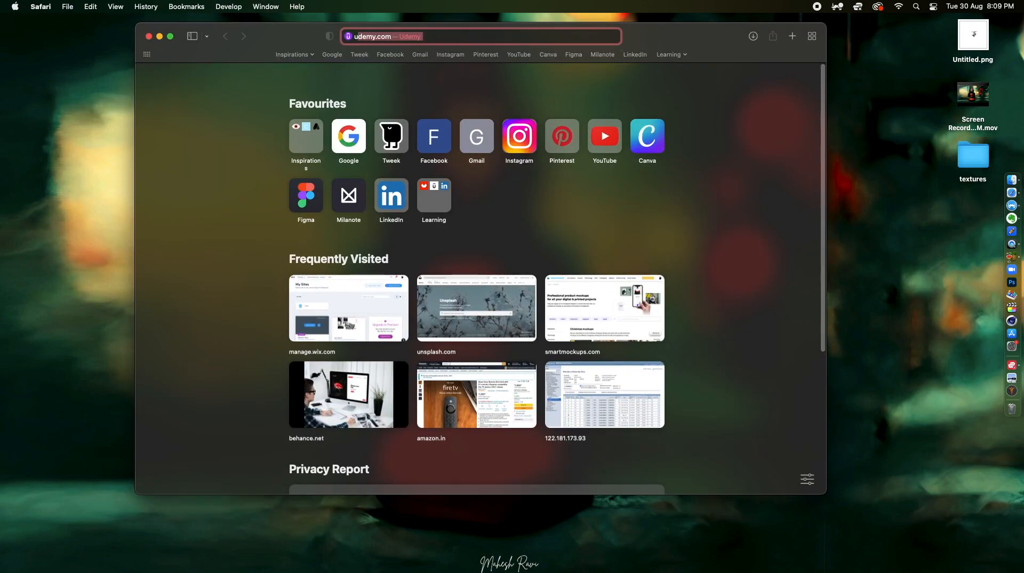
key(Return)
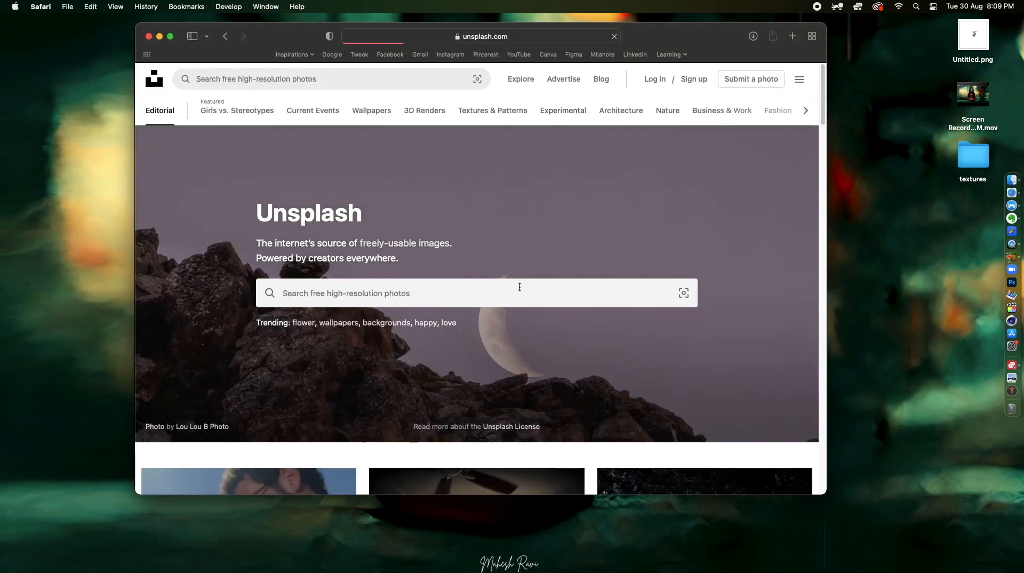
Search Unsplash for countryside, dismiss the language notice and filter the photos to portrait orientation
click(537, 284)
text(countryside)
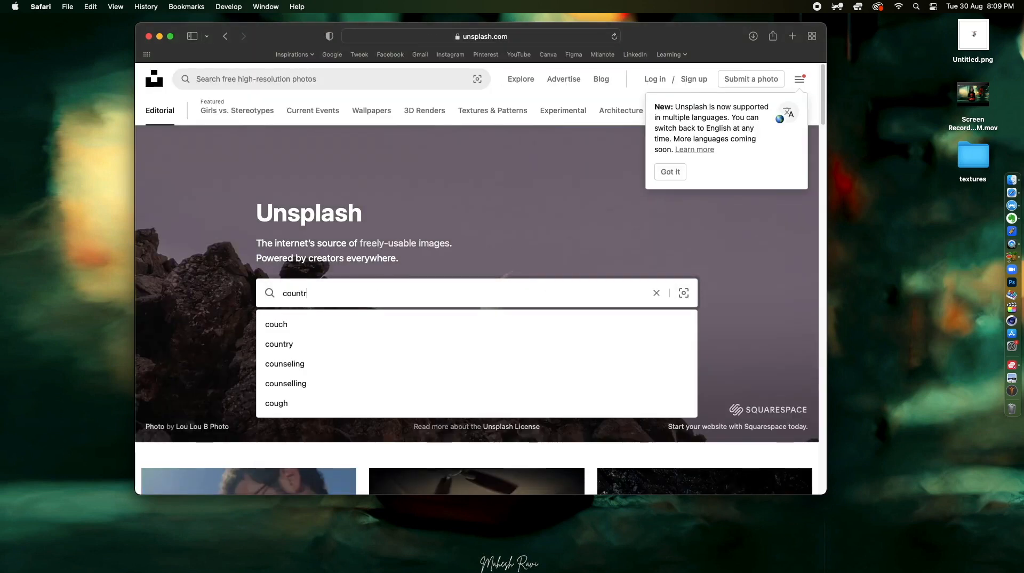
key(Return)
click(672, 171)
click(618, 298)
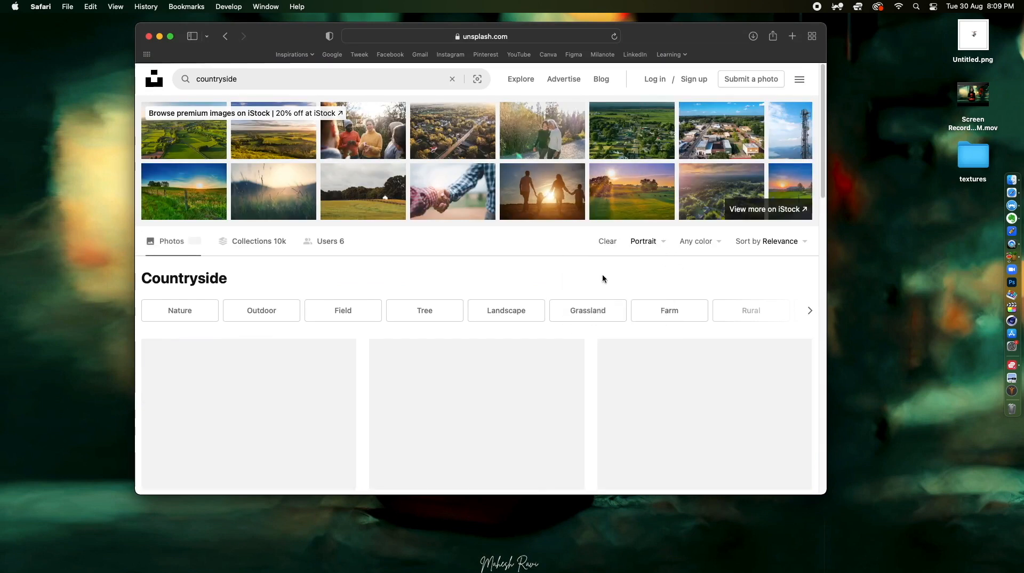
Download the free countryside photo of rolling green hills with a small pond, check the downloads and close the browser window
scroll(569, 234, down, 10)
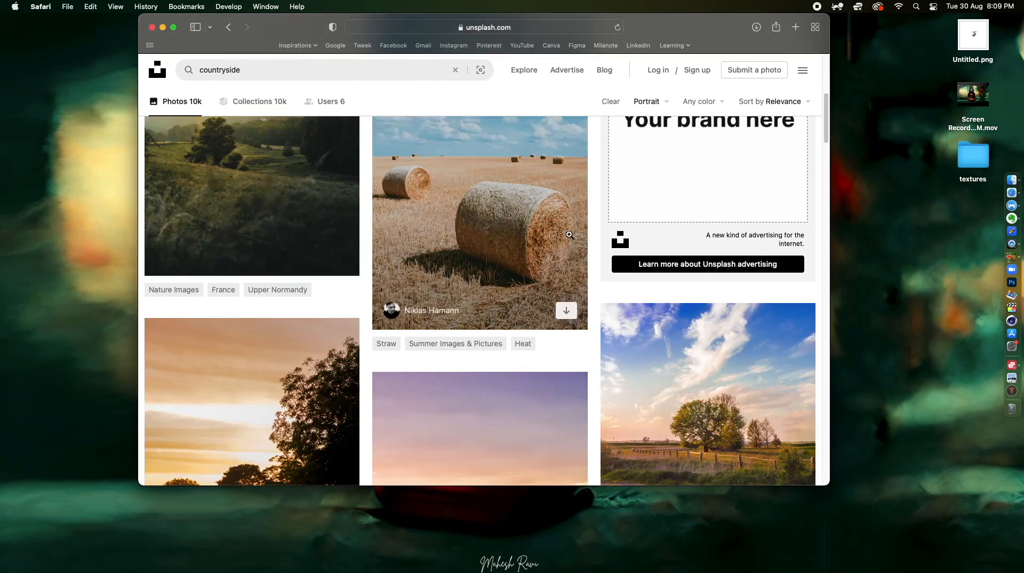
scroll(569, 234, down, 6)
scroll(569, 234, down, 4)
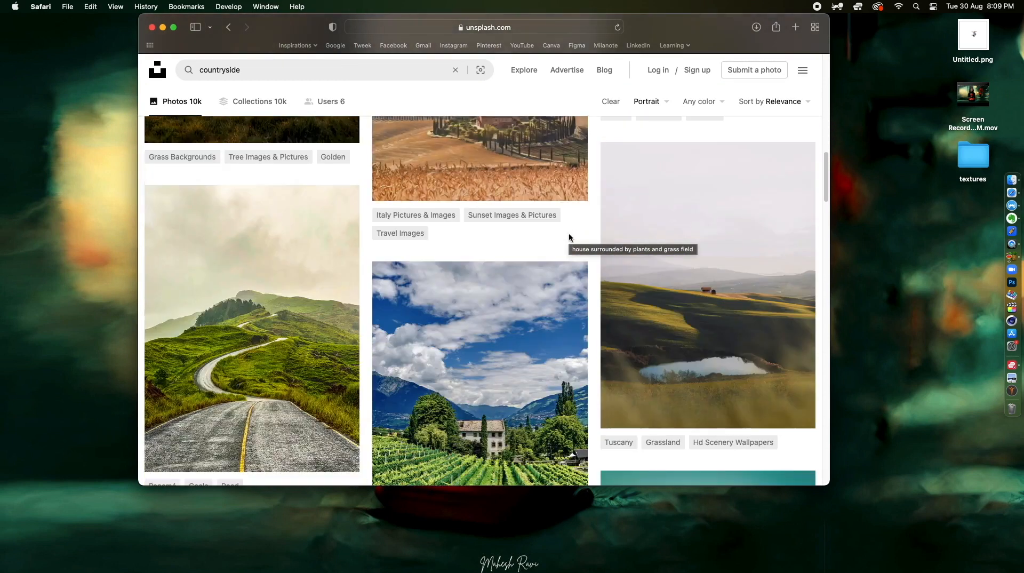
scroll(568, 235, down, 6)
scroll(568, 234, up, 3)
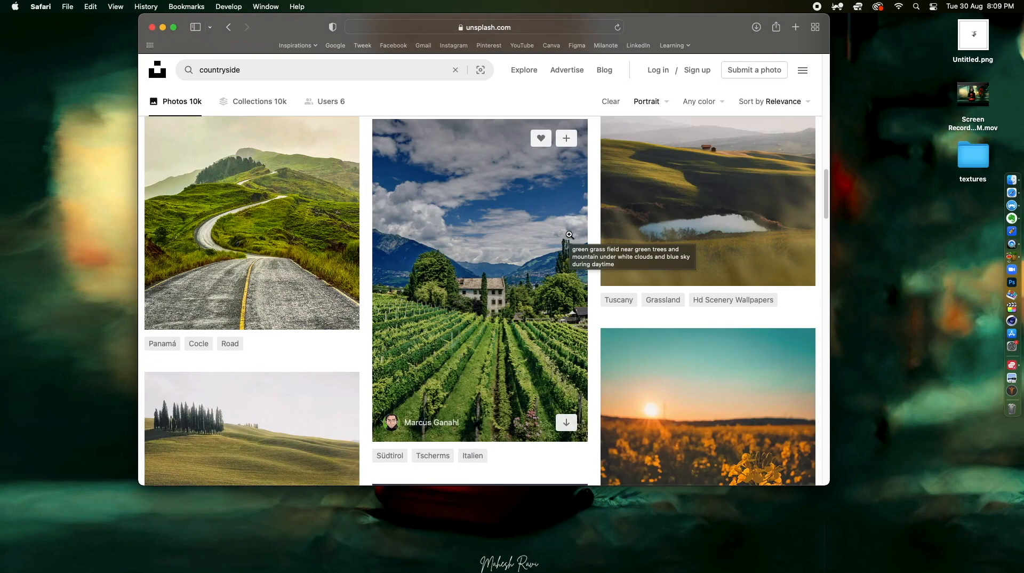
scroll(570, 234, up, 2)
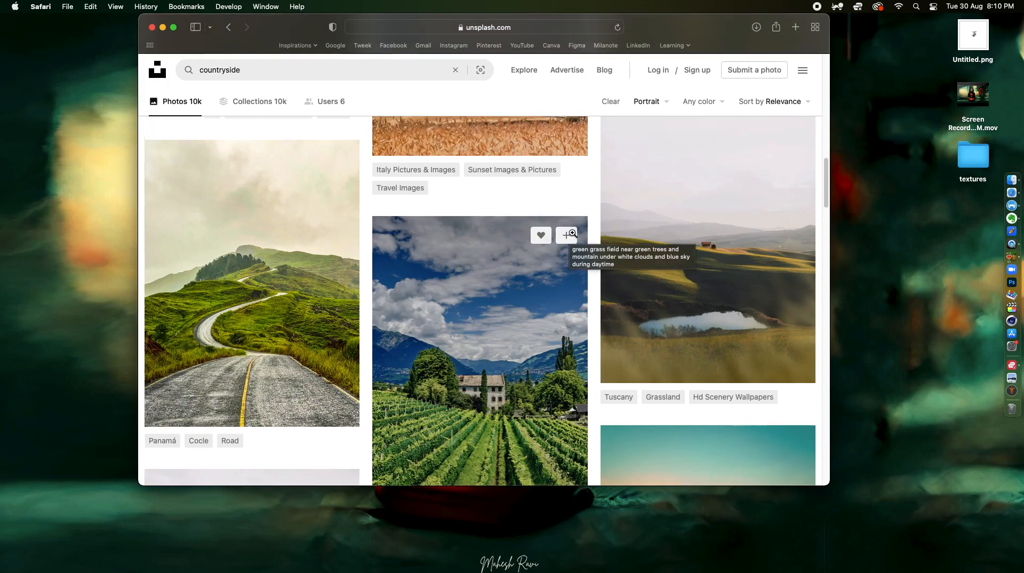
click(715, 229)
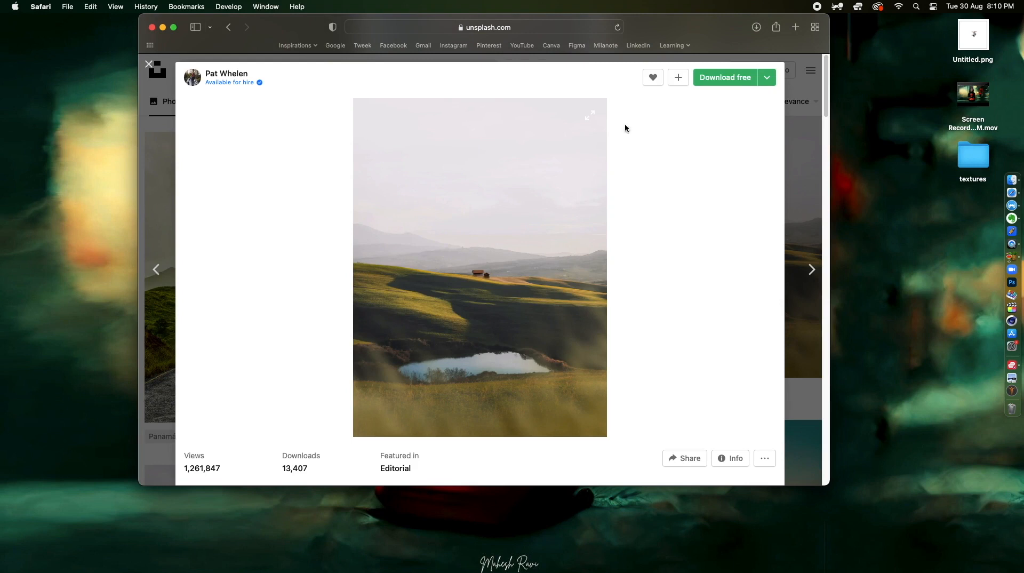
click(744, 80)
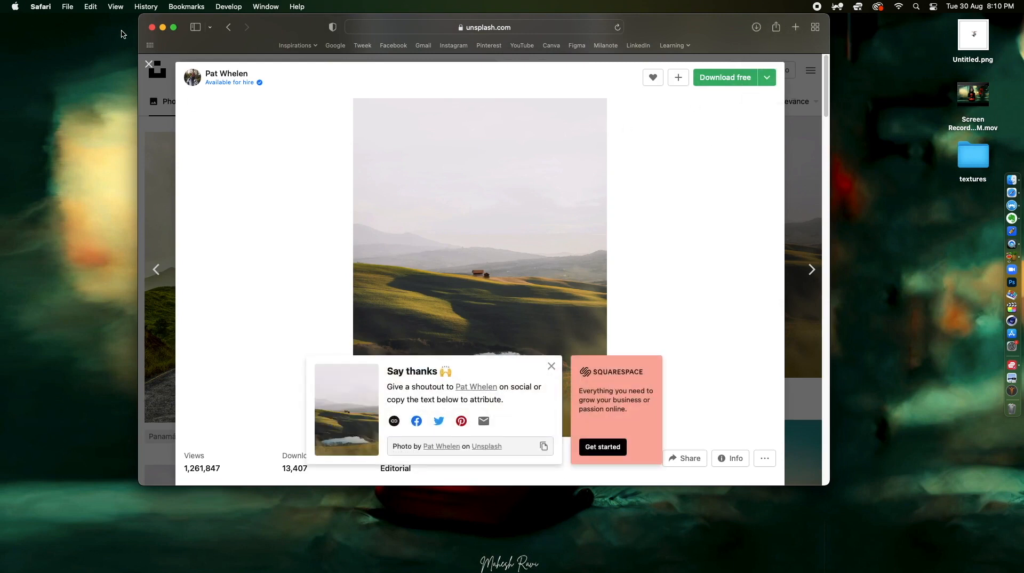
click(756, 27)
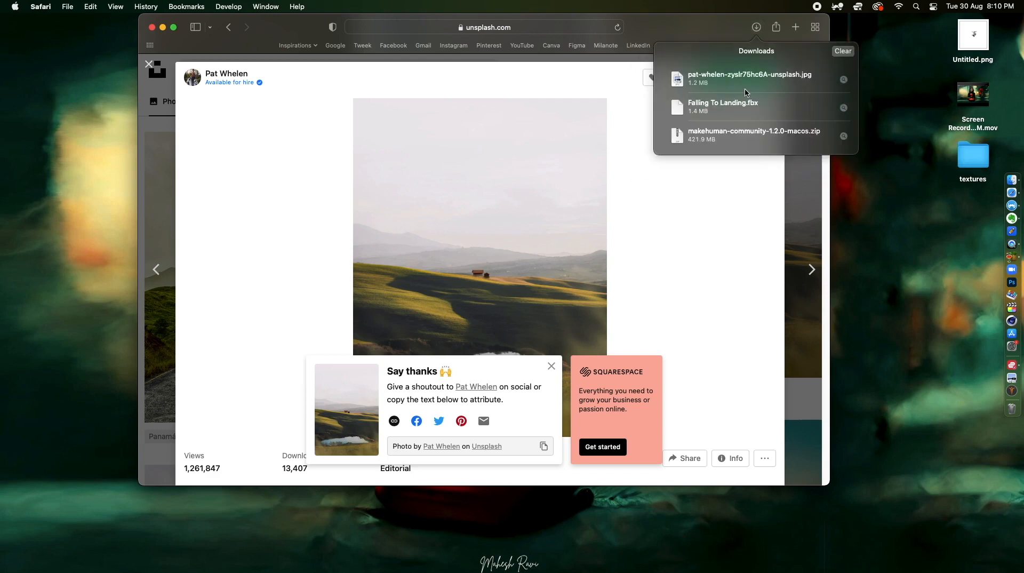
click(151, 27)
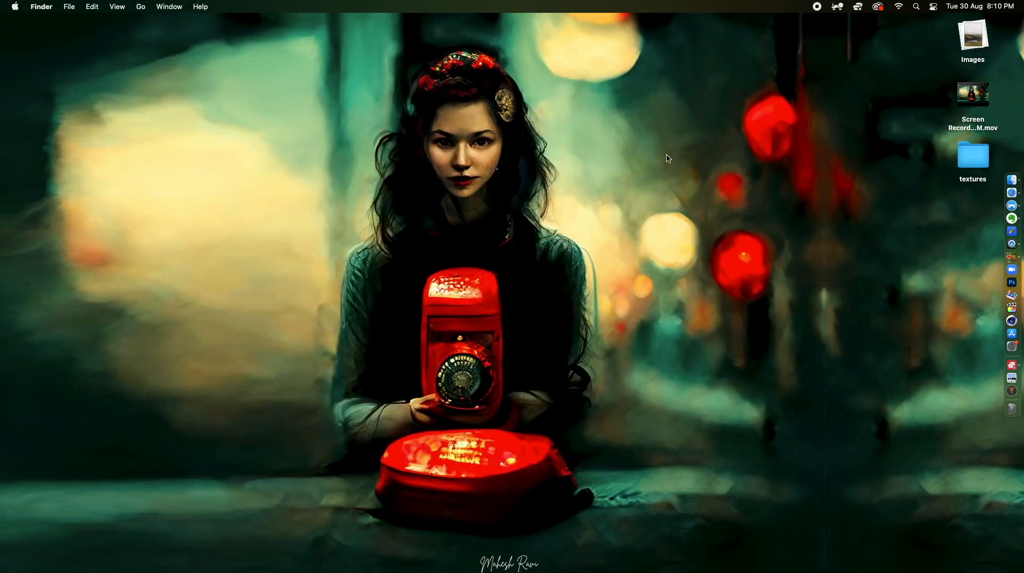
Switch to Photoshop and create a new web document 1080 pixels wide and 1400 pixels high with an artboard
click(1011, 282)
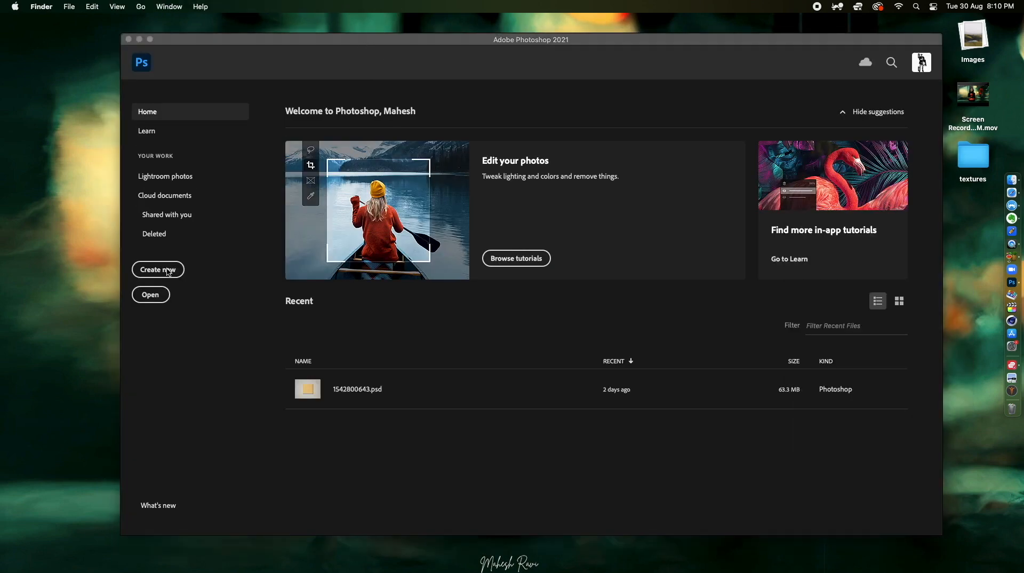
click(169, 272)
click(449, 112)
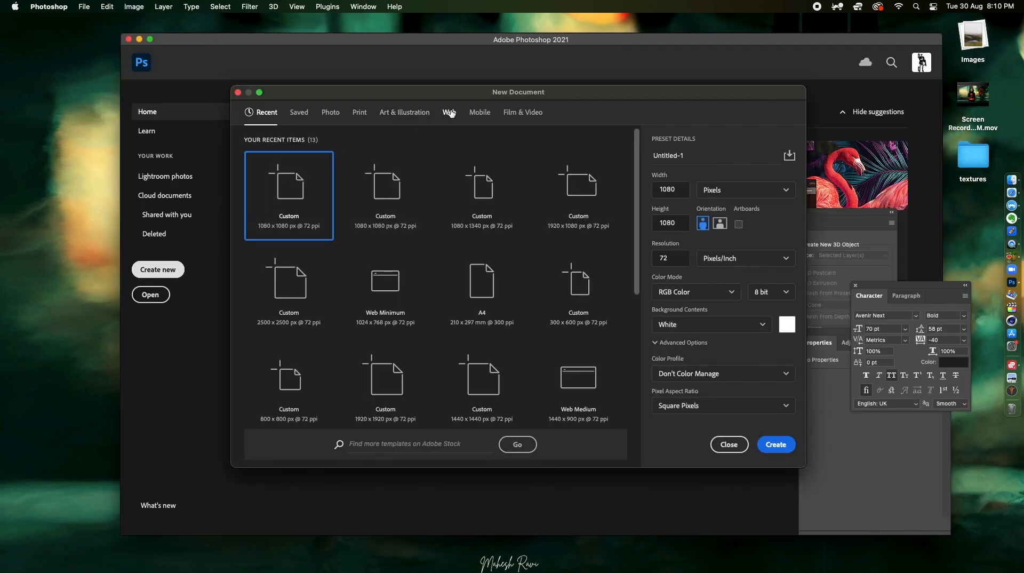
click(660, 189)
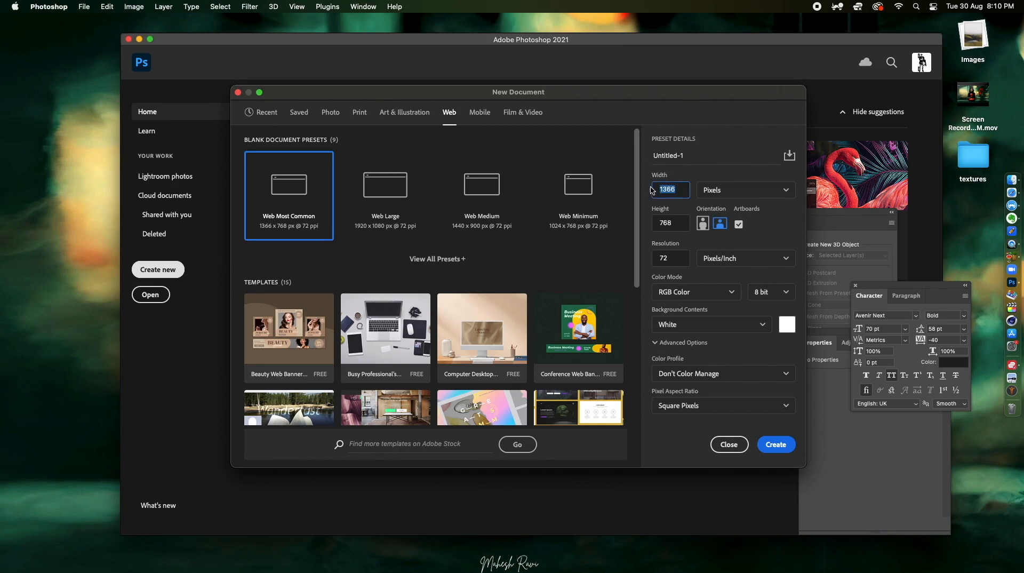
text(1080)
key(Tab)
key(Tab)
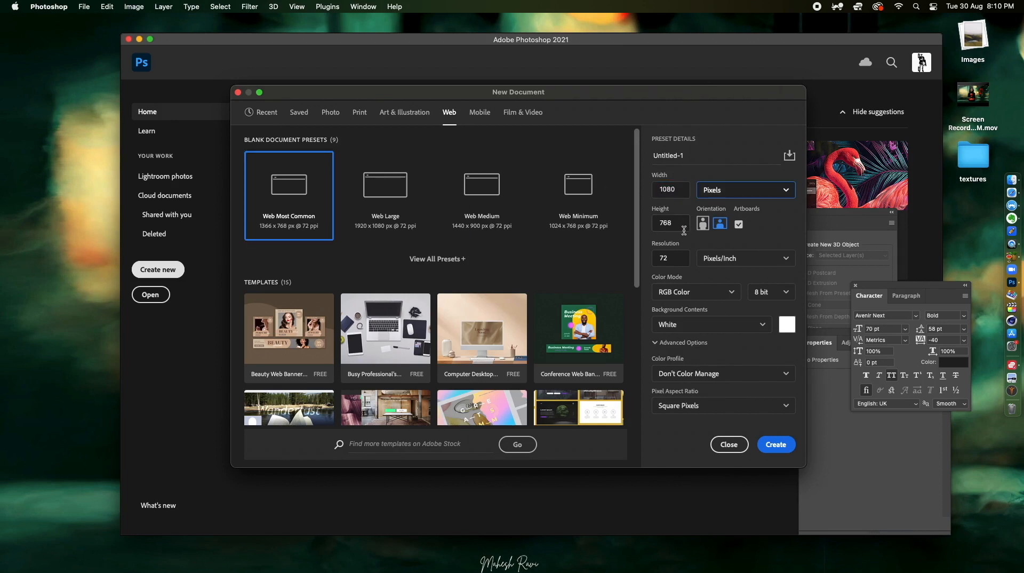
text(1400)
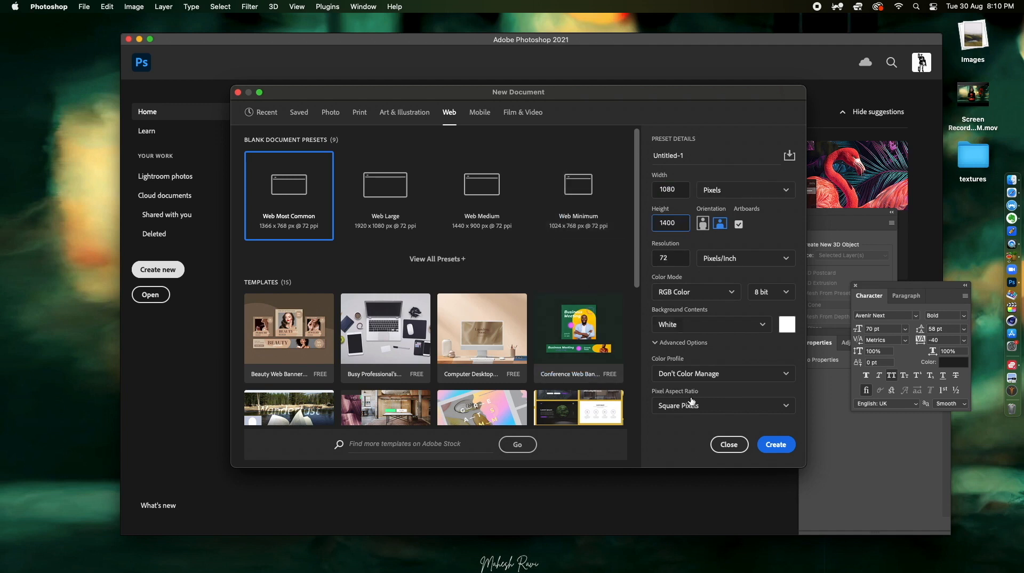
click(759, 446)
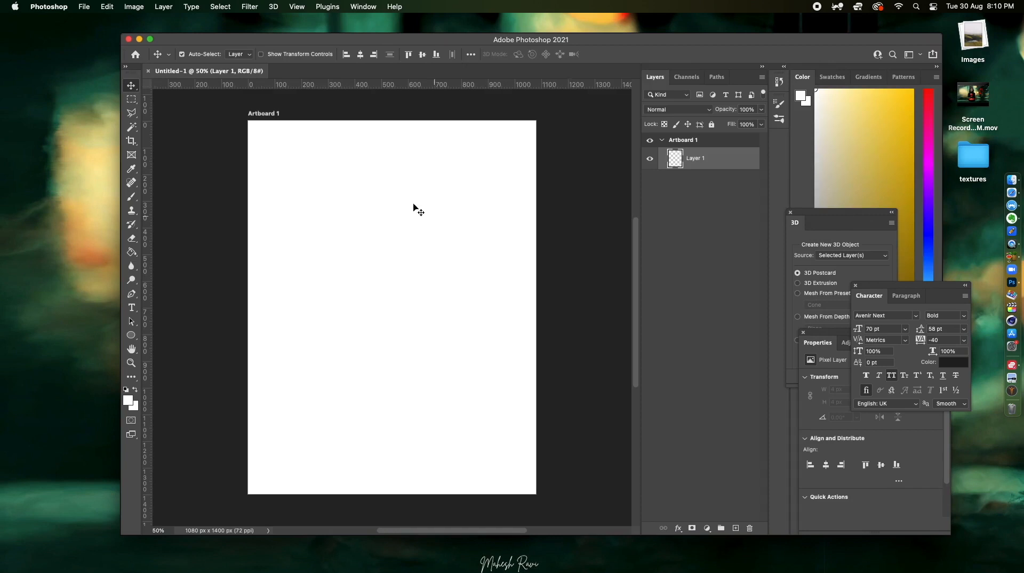
Merge the artboard and its empty layer into a single layer and shift the document window aside
click(688, 141)
key(super+e)
drag(367, 43, 314, 38)
Place the countryside Unsplash JPG as an embedded image and scale it to about 31.3% so it covers the whole canvas
click(85, 7)
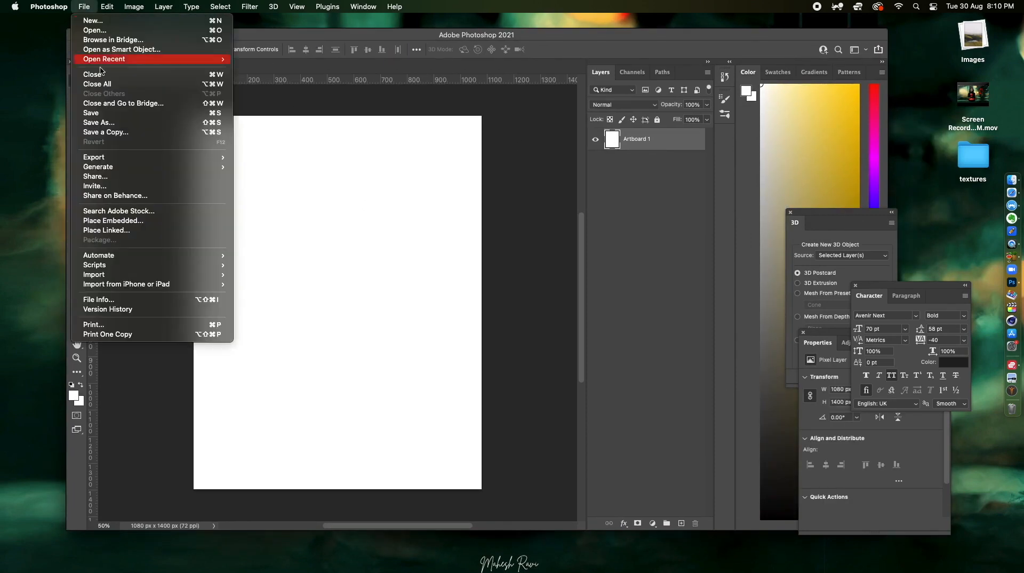
click(135, 218)
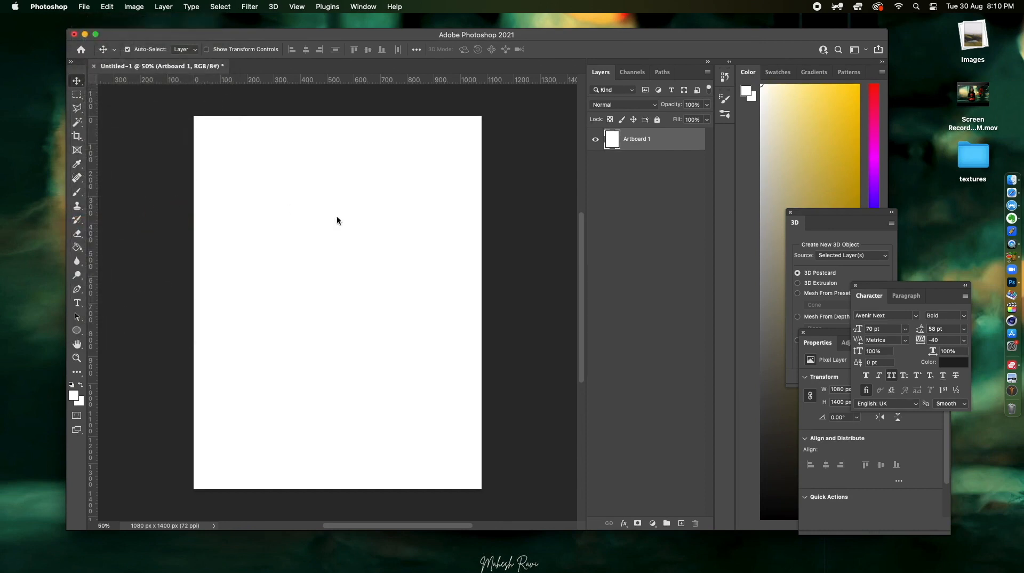
click(416, 141)
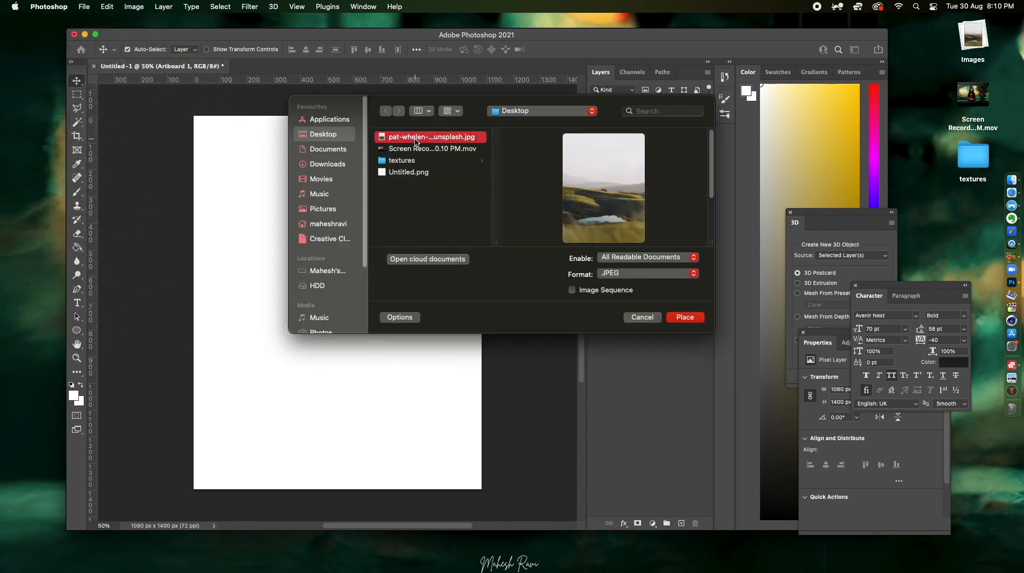
double_click(415, 141)
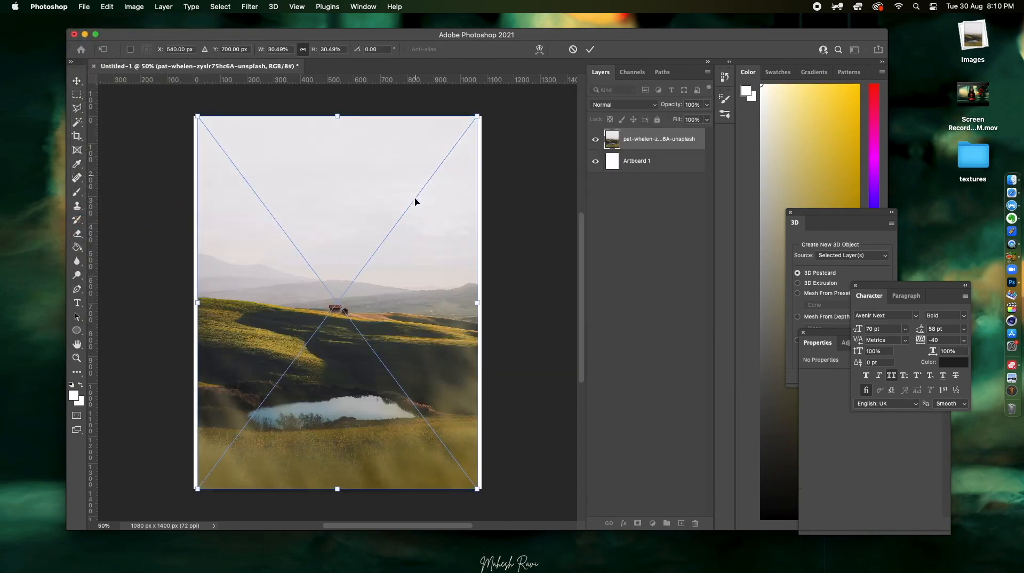
drag(477, 488, 481, 493)
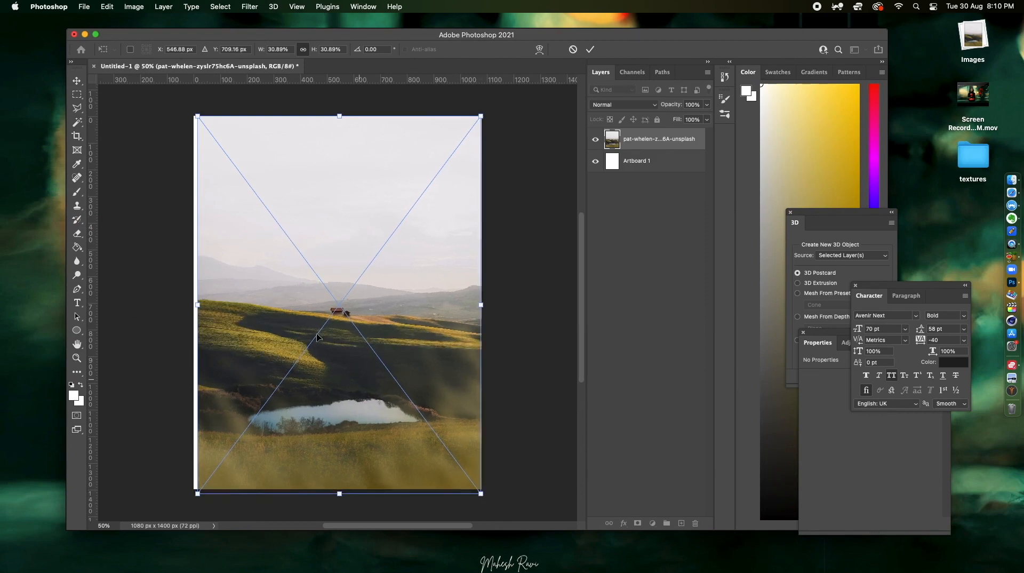
drag(194, 118, 190, 112)
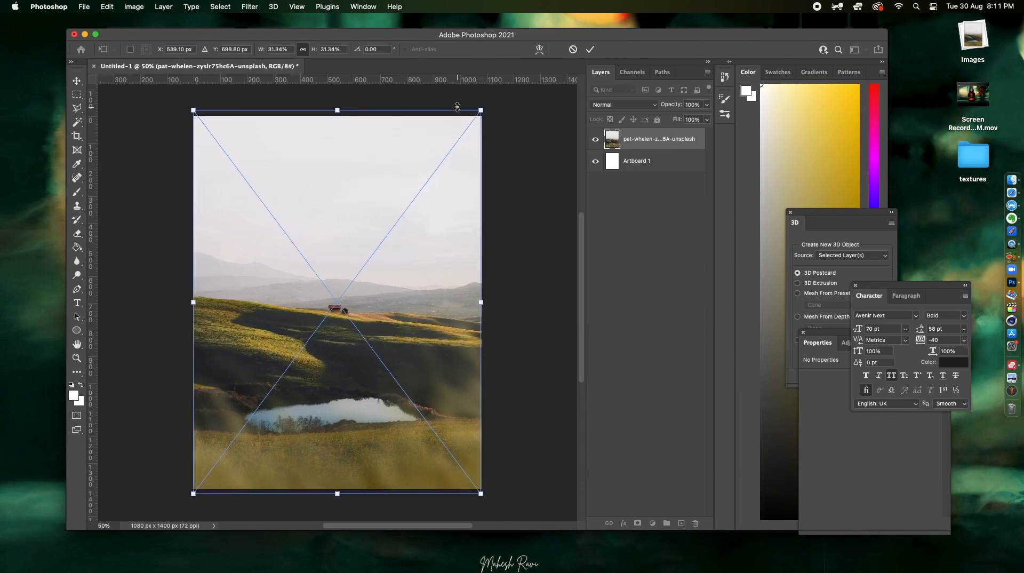
key(Return)
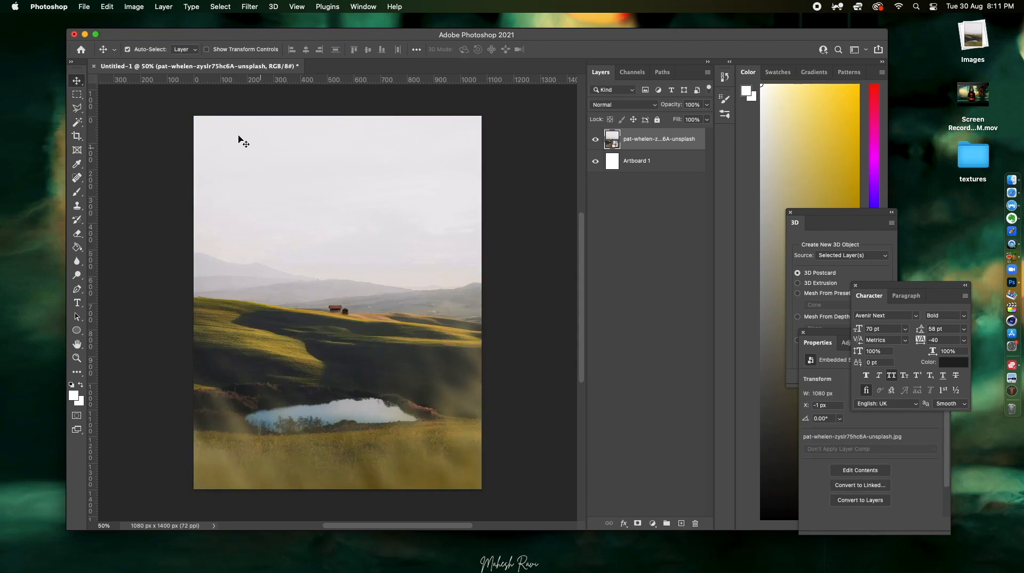
Embed the character render Untitled.png, scale it to about 68.5% and position the figure jumping over the pond
click(85, 6)
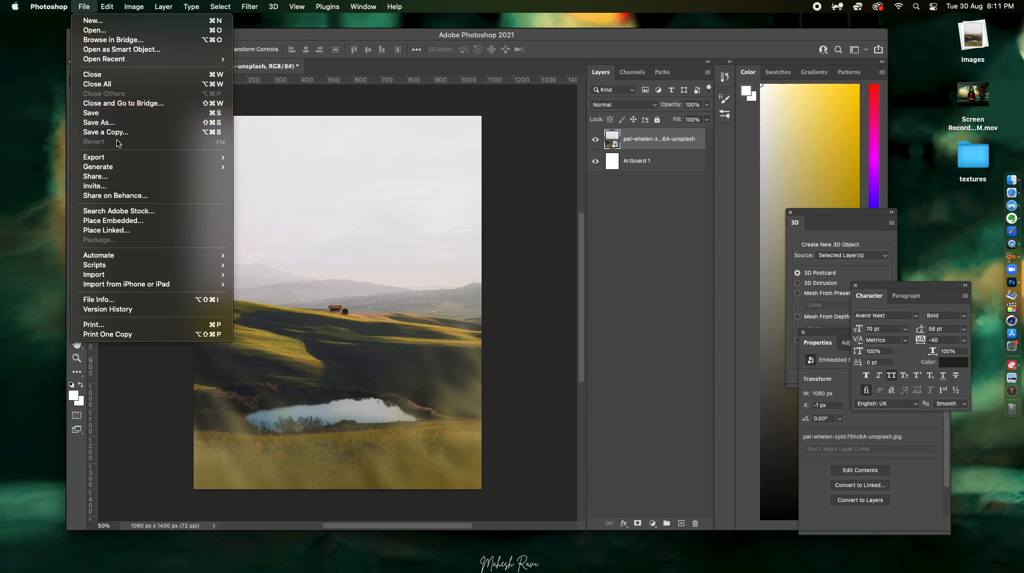
click(118, 221)
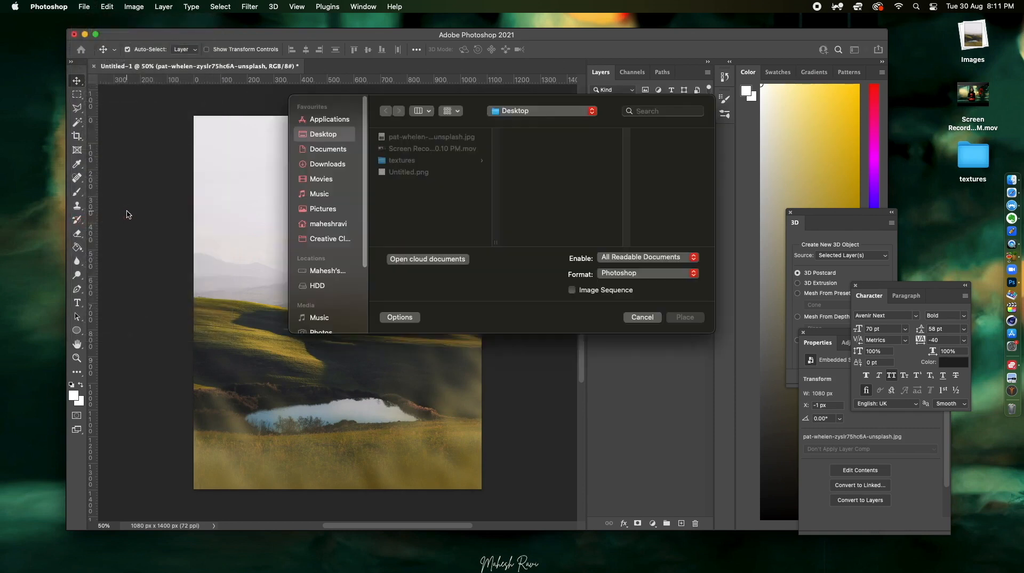
click(414, 173)
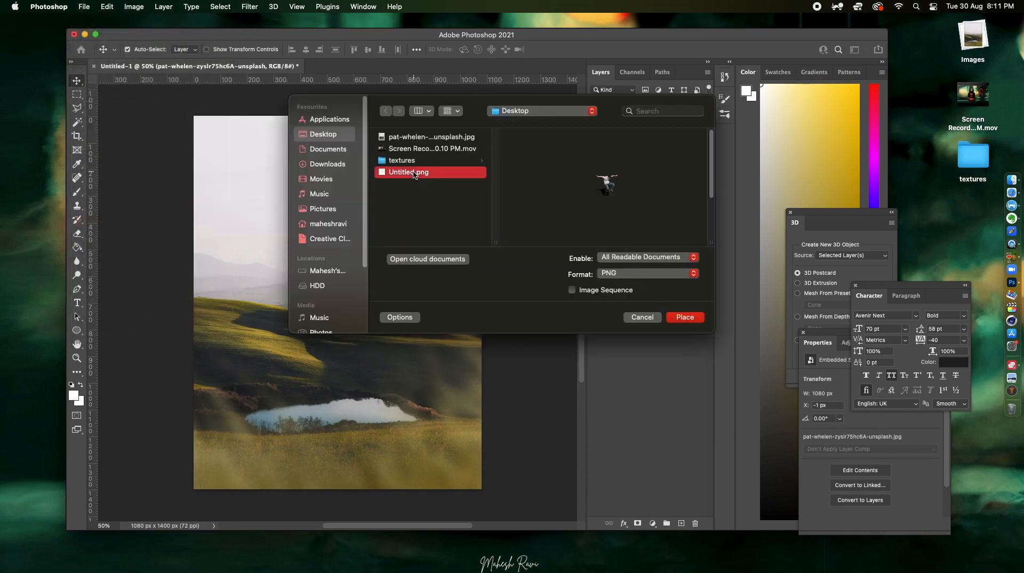
double_click(414, 173)
drag(353, 294, 365, 390)
drag(492, 253, 426, 303)
mouse_move(388, 342)
mouse_down()
mouse_move(402, 289)
mouse_move(420, 315)
mouse_move(386, 332)
mouse_up()
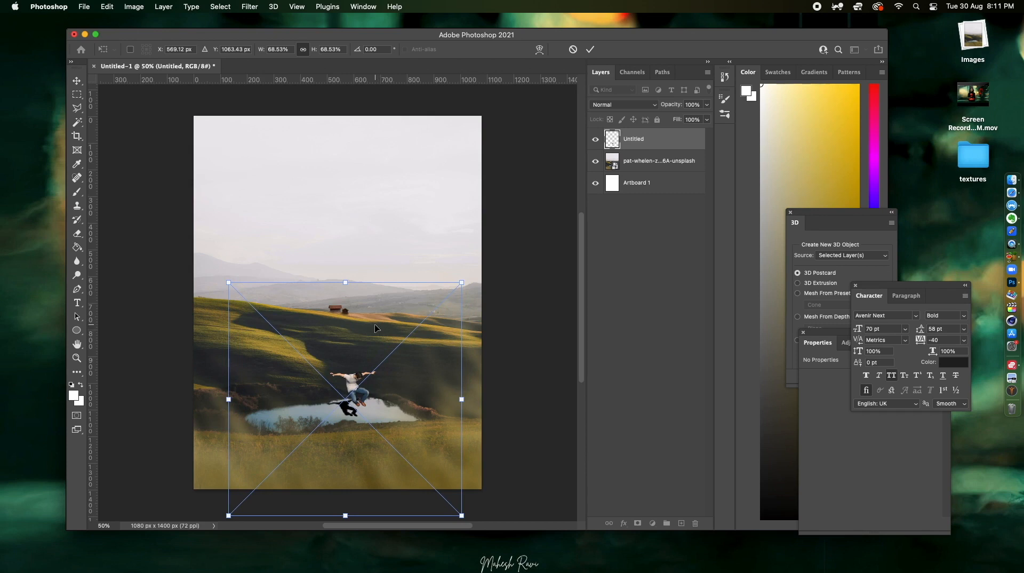
key(Return)
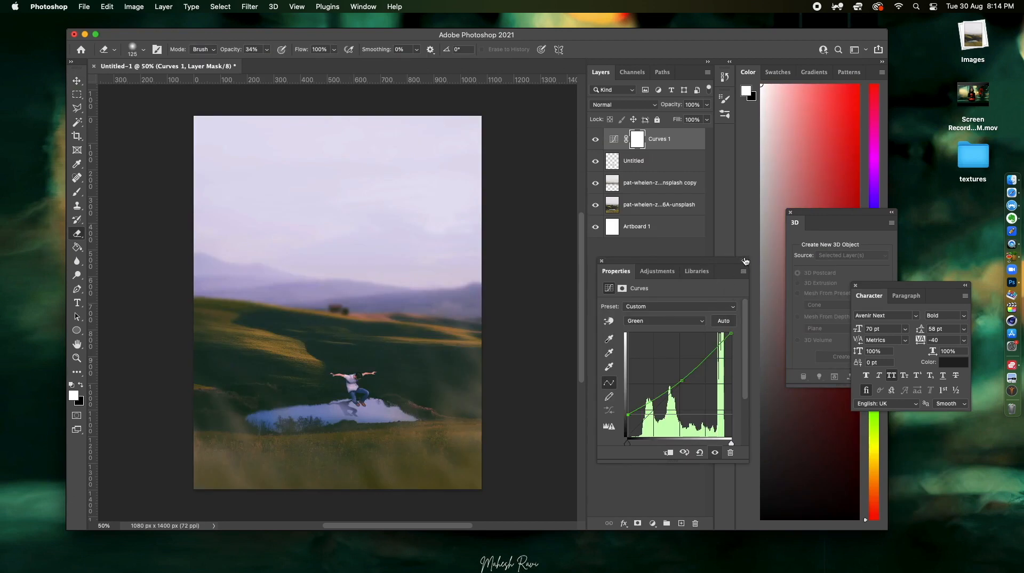
Collapse the Curves properties, switch to Franz and look through the Midjourney Bot chat in Discord
click(747, 260)
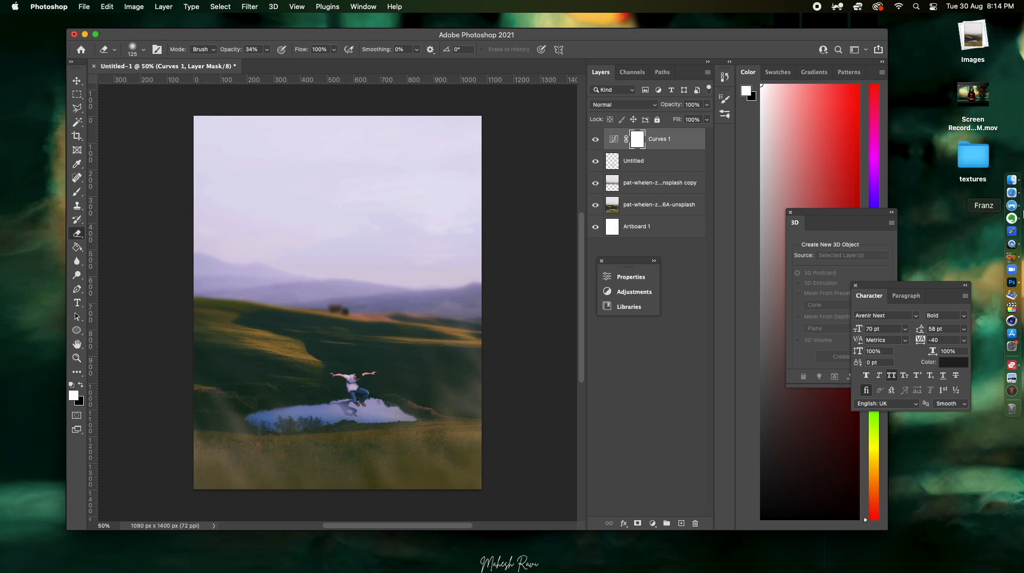
click(1011, 206)
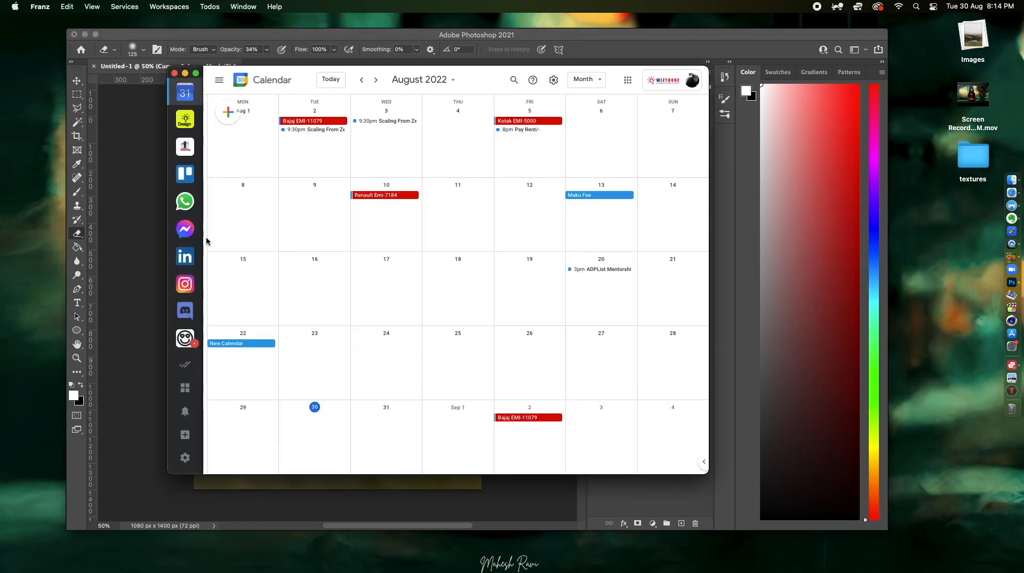
click(185, 310)
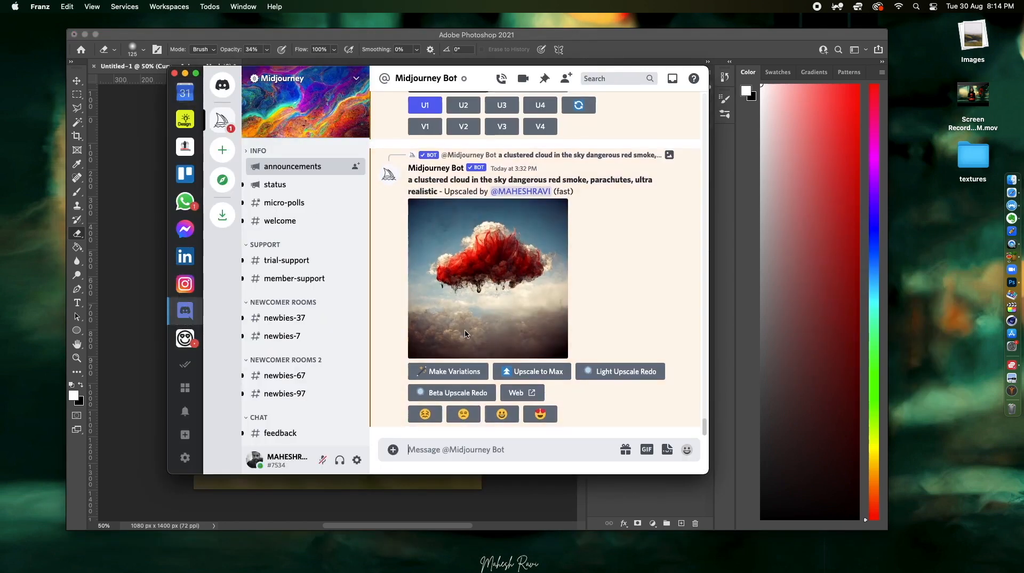
scroll(581, 416, up, 10)
scroll(581, 414, down, 10)
Send the Midjourney bot the /imagine prompt "a huge cloud in sky, red smoke, smoke falling down, small explosions"
click(483, 454)
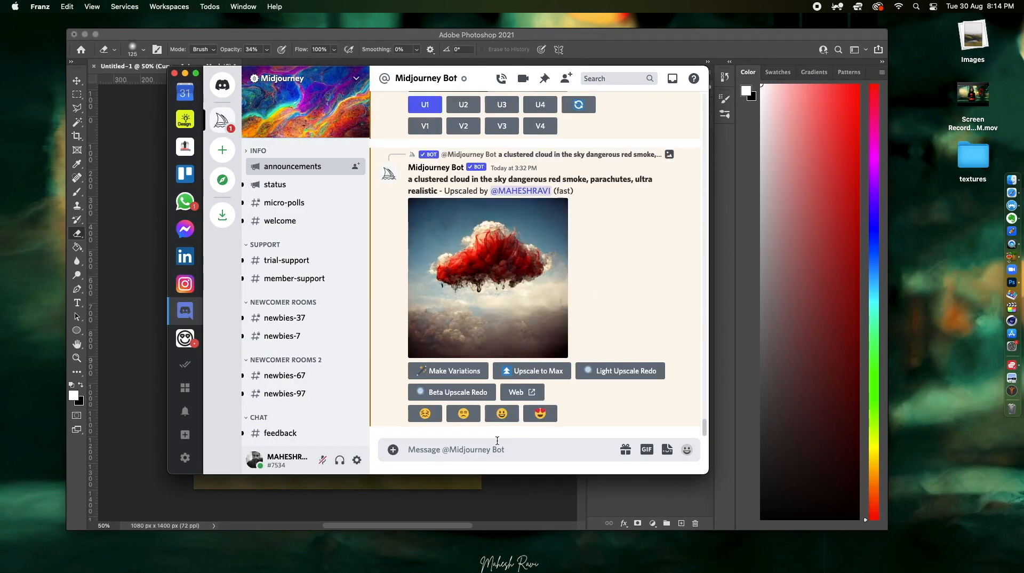
text(/ima)
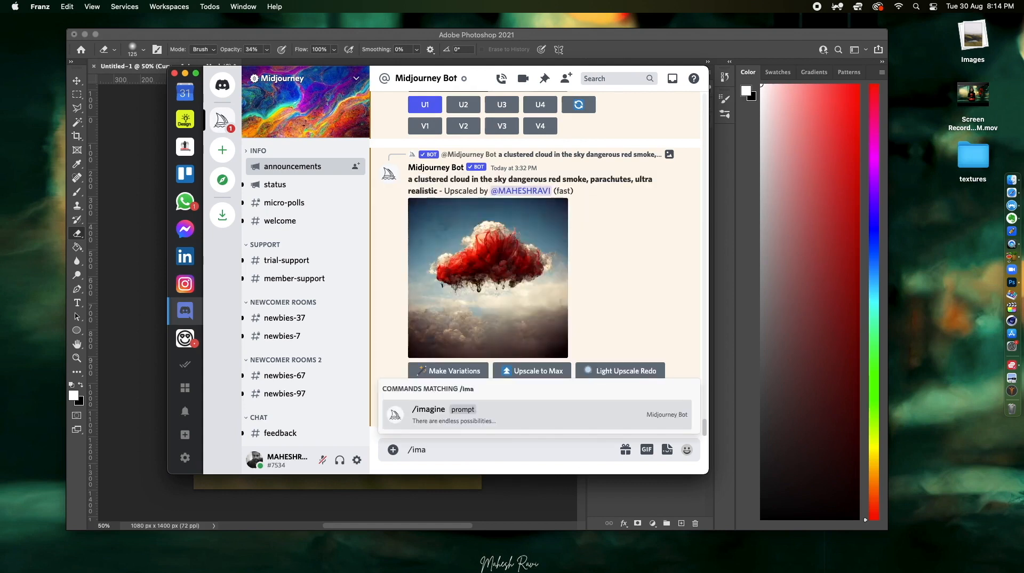
text(gine)
click(471, 426)
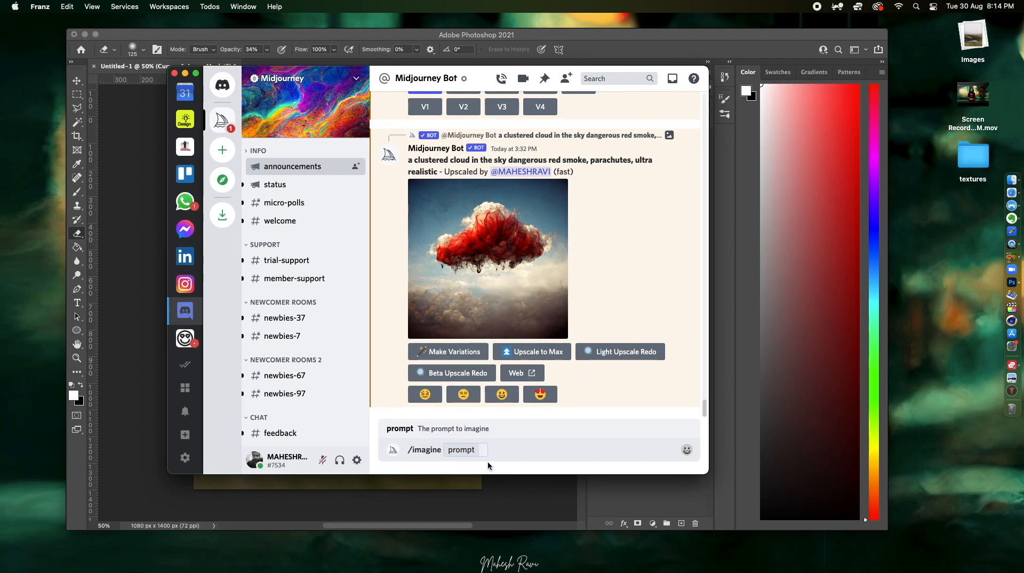
text(a huge cloud in a)
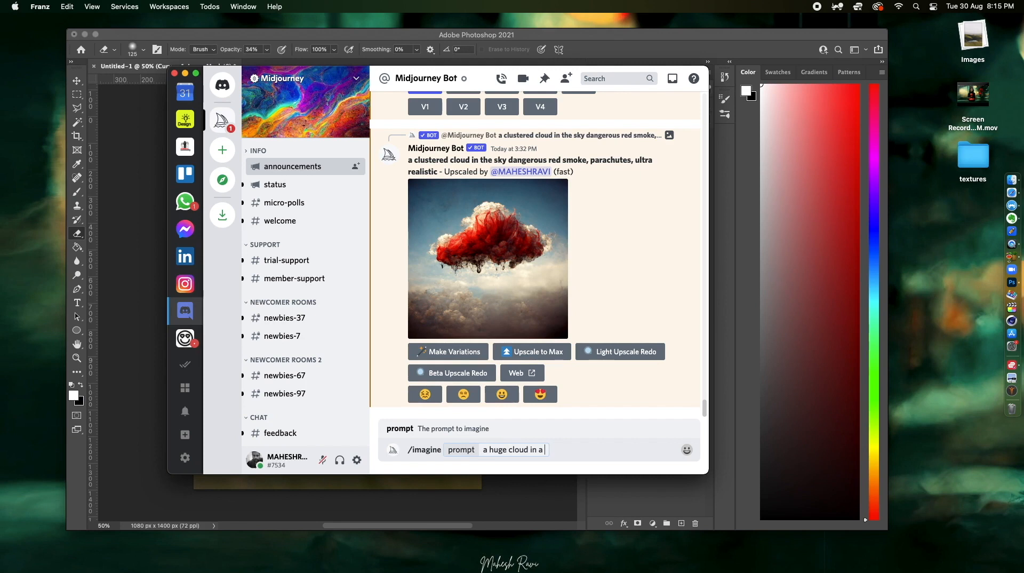
key(BackSpace)
text(sk)
text(y, red mo)
text(oke, )
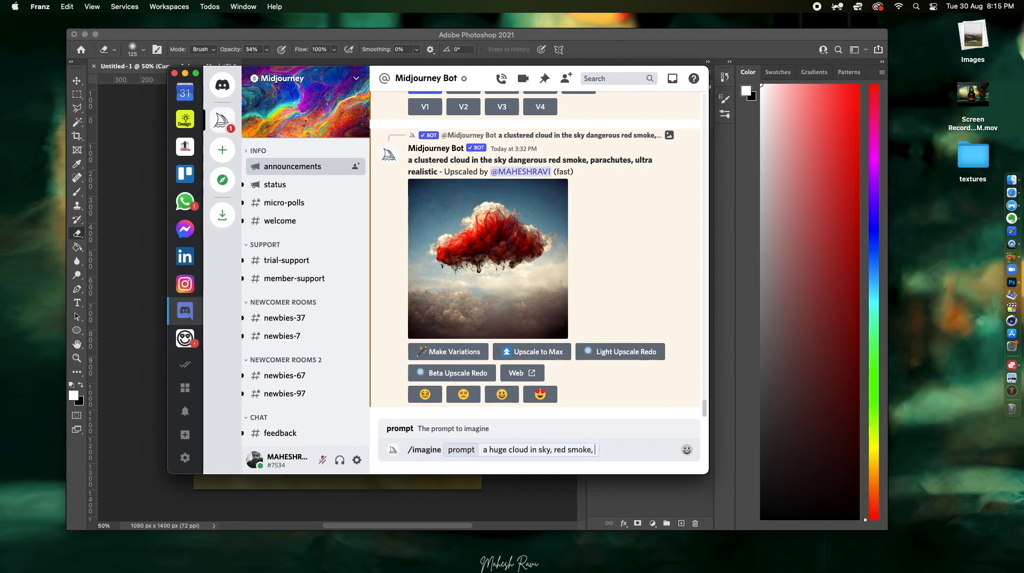
text(line)
key(BackSpace)
key(BackSpace)
key(BackSpace)
text(smoke falling down, small explosions)
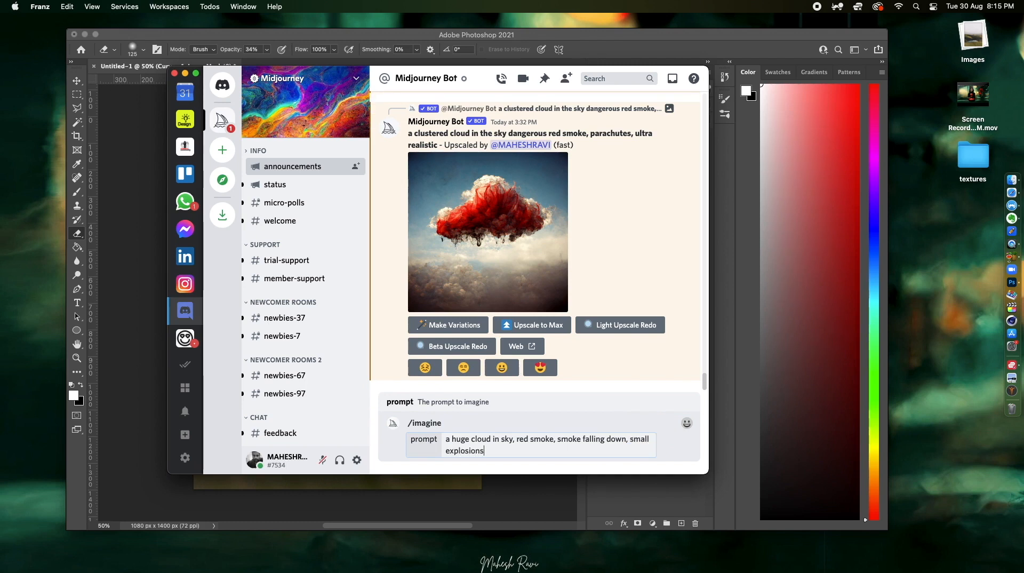
key(Return)
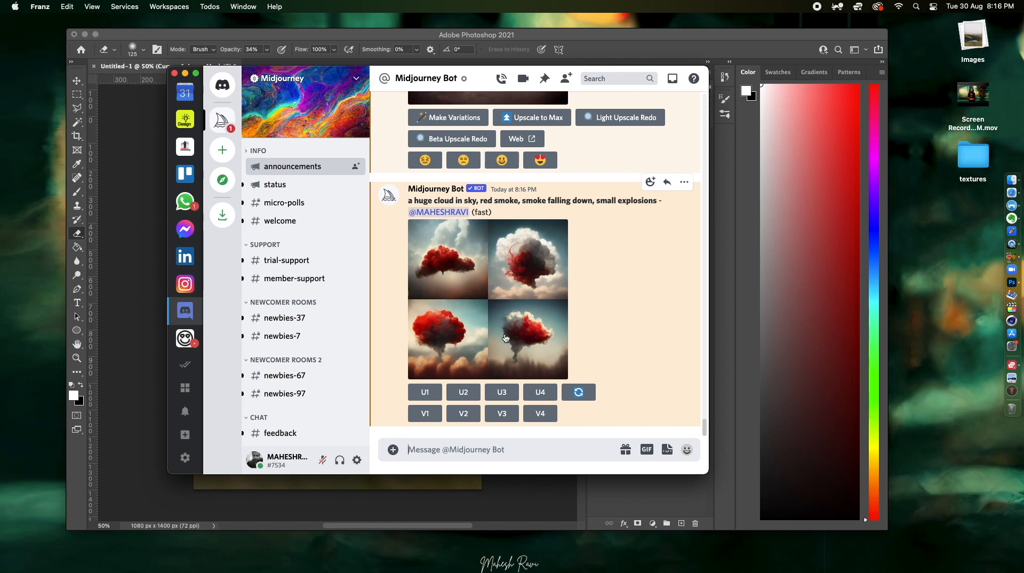
Upscale the fourth generated cloud image and open its page on the Midjourney website to view it in full
click(538, 393)
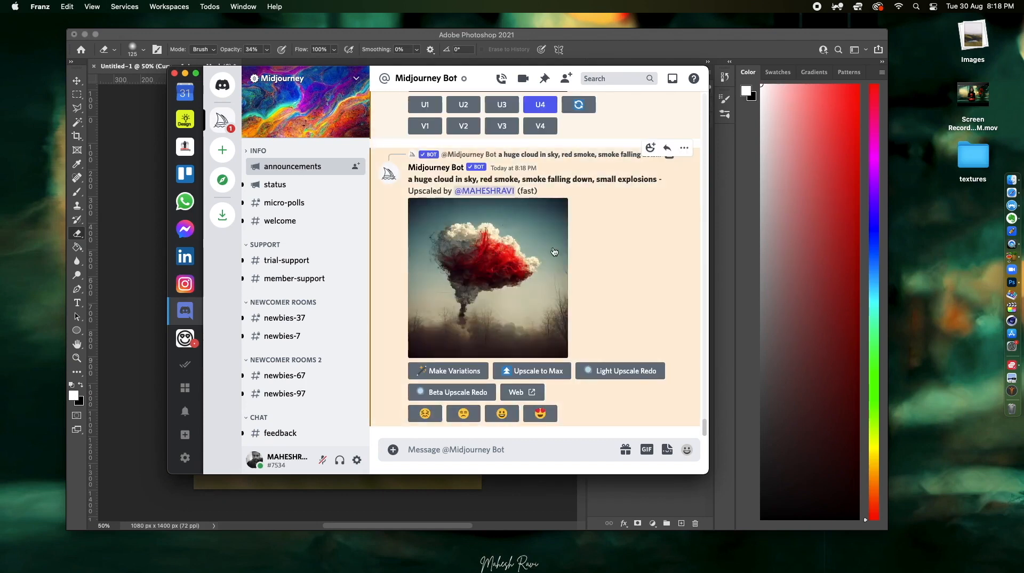
click(536, 373)
click(520, 392)
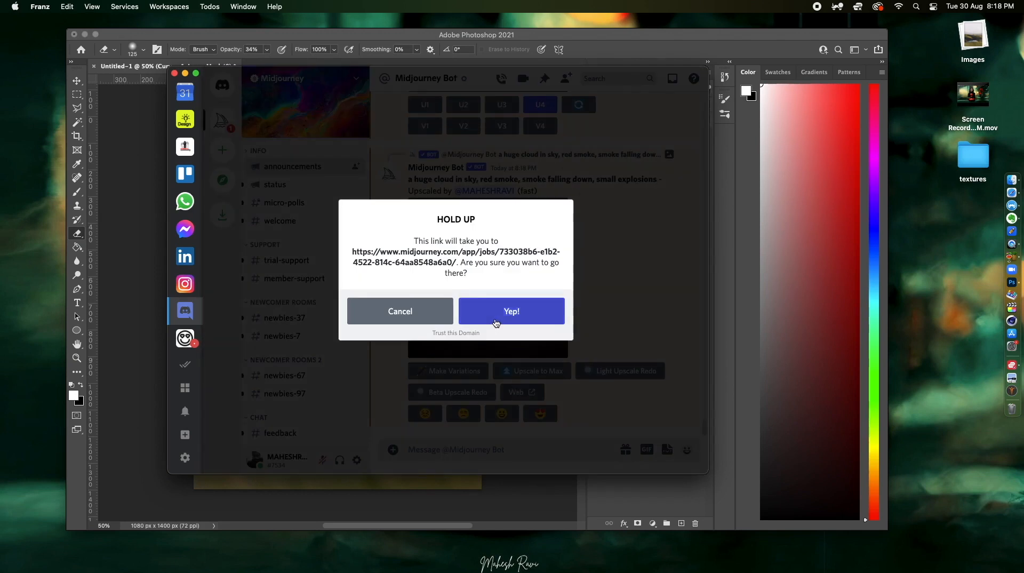
click(495, 319)
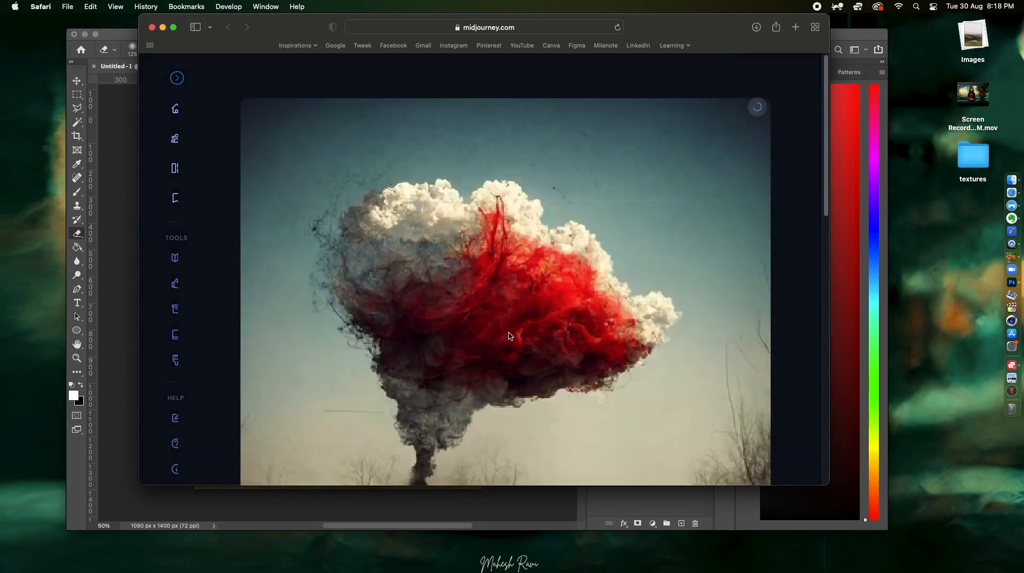
scroll(549, 366, down, 5)
scroll(550, 365, up, 5)
scroll(549, 365, down, 5)
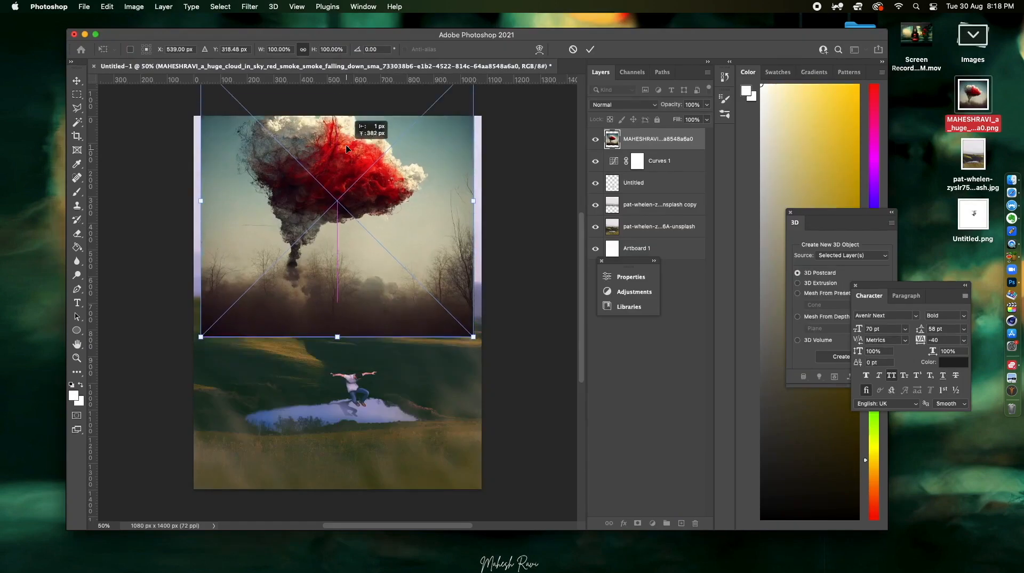
Fit the placed cloud image to the canvas width over the upper scene and move its layer below the landscape copy
drag(346, 145, 346, 116)
drag(492, 353, 491, 353)
drag(426, 288, 424, 250)
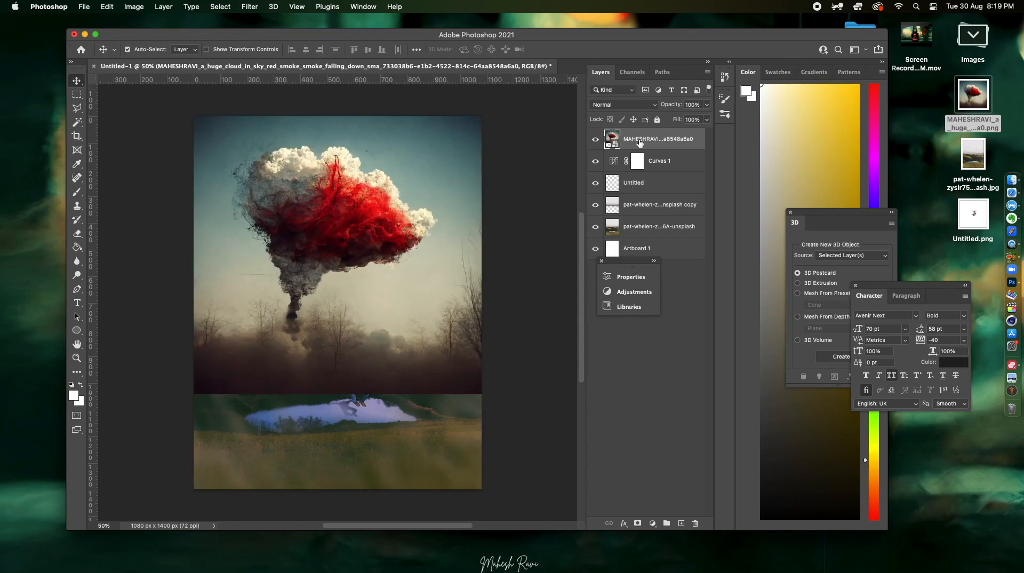
drag(640, 142, 623, 212)
Lower the landscape copy layer's opacity to 17% and hide that layer
click(627, 190)
click(707, 105)
drag(709, 117, 667, 118)
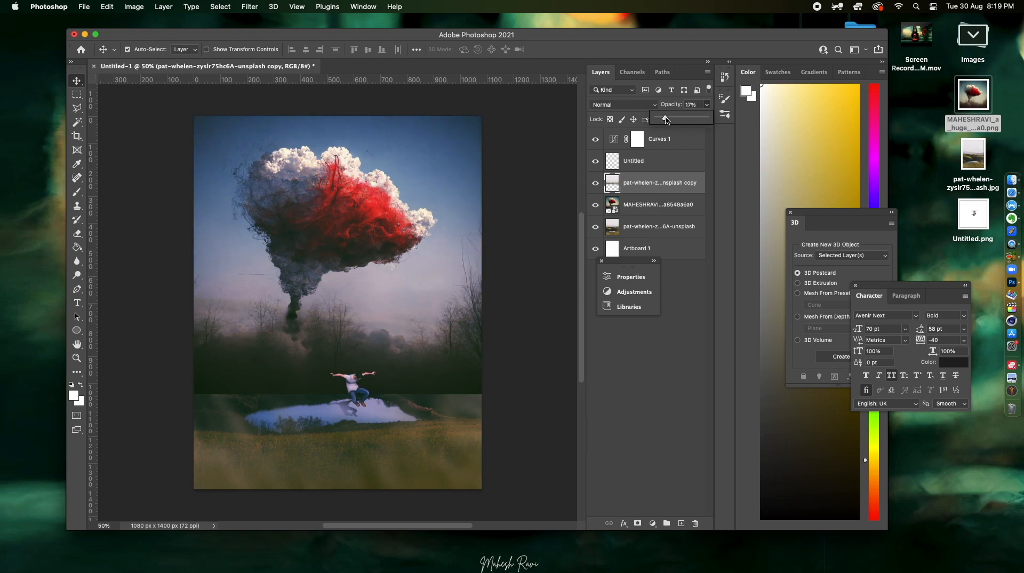
click(594, 185)
click(597, 187)
click(596, 188)
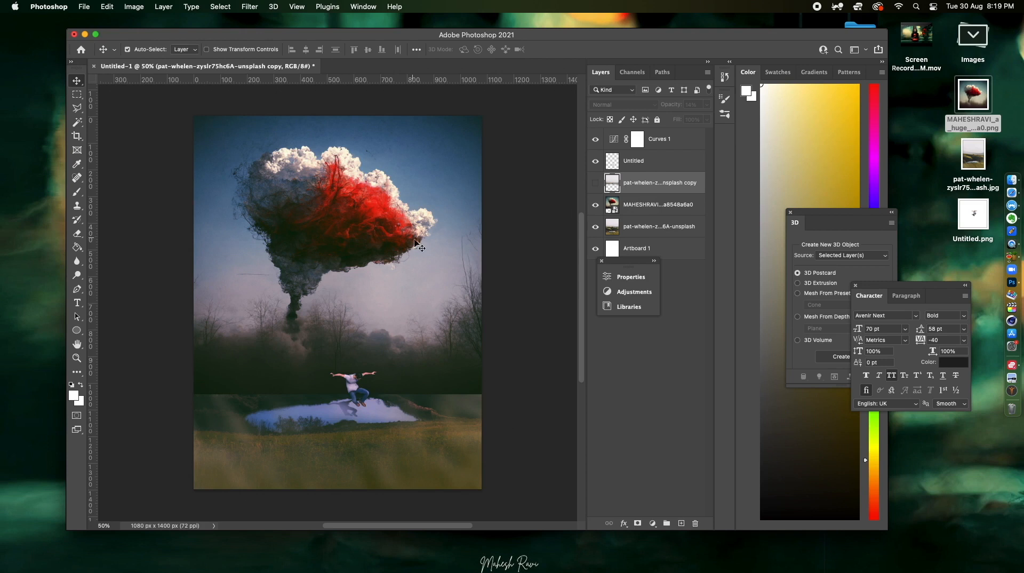
Rasterize the cloud image layer
click(629, 208)
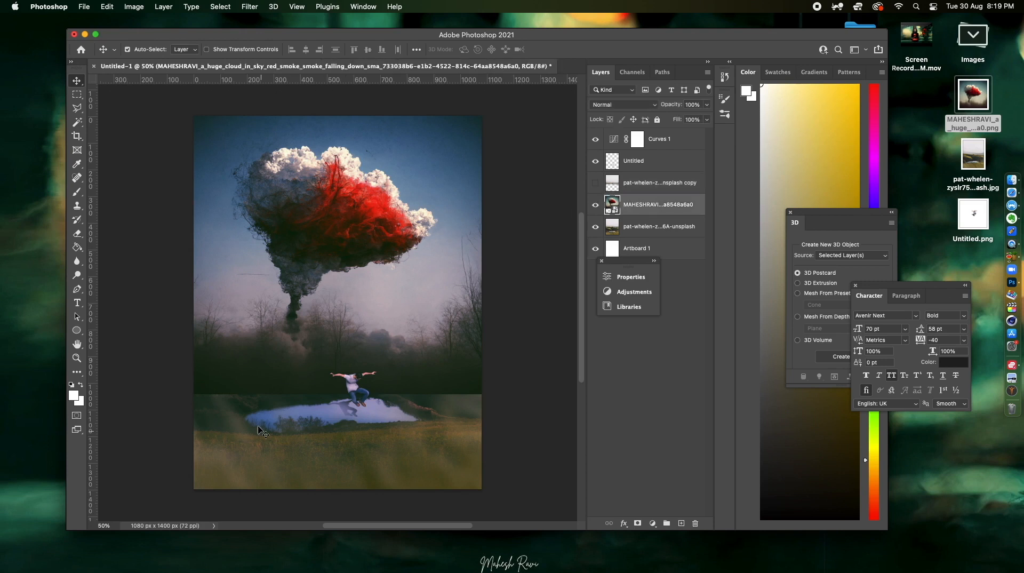
right_click(629, 212)
click(659, 255)
Soften the cloud image's hard lower edge across the pond area with an enlarged Eraser brush at 34% opacity
click(77, 233)
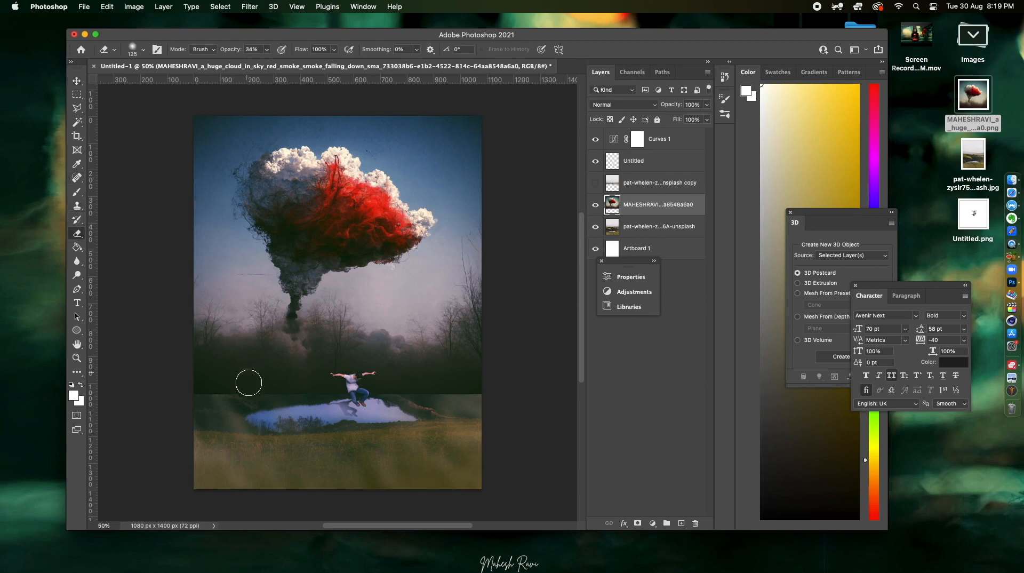
key(bracketright)
key(bracketright)
key(bracketright)
key(bracketright)
key(bracketright)
key(bracketright)
key(bracketright)
mouse_move(207, 406)
mouse_down()
mouse_move(311, 427)
mouse_move(288, 423)
mouse_move(320, 445)
mouse_move(434, 445)
mouse_move(407, 440)
mouse_up()
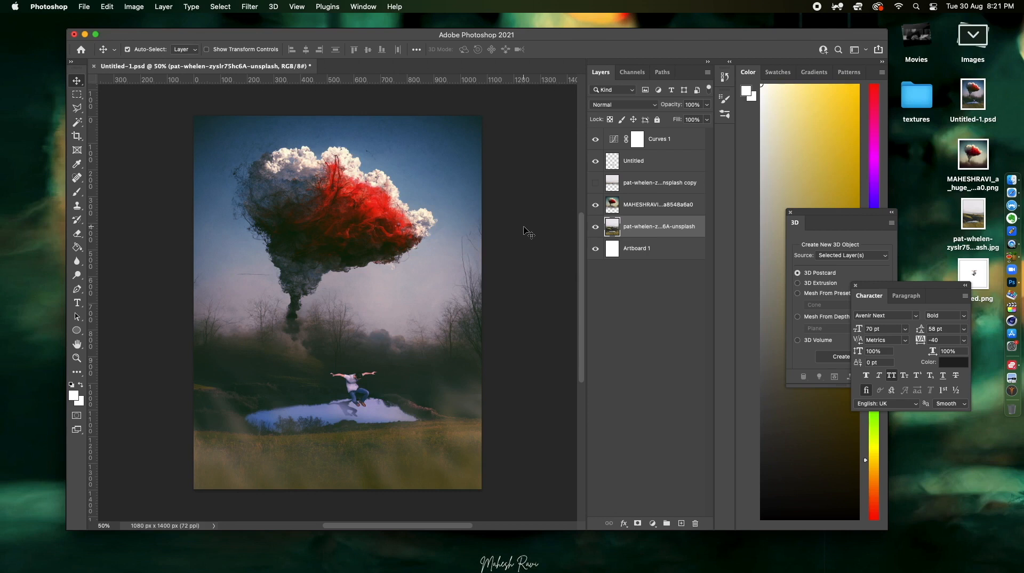
Outline the red and white cloud on its image layer with a closed polygonal lasso selection
click(647, 210)
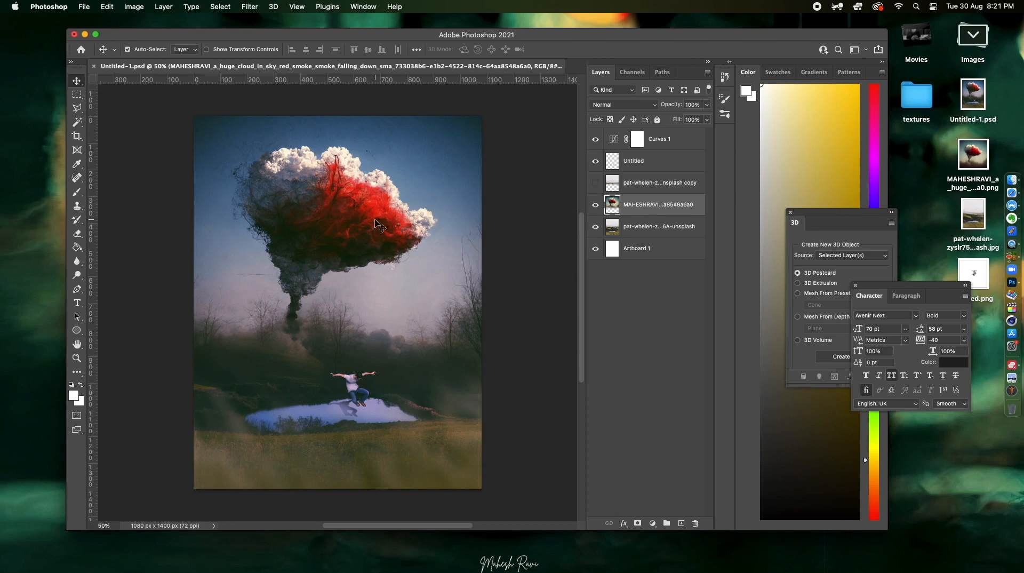
click(75, 113)
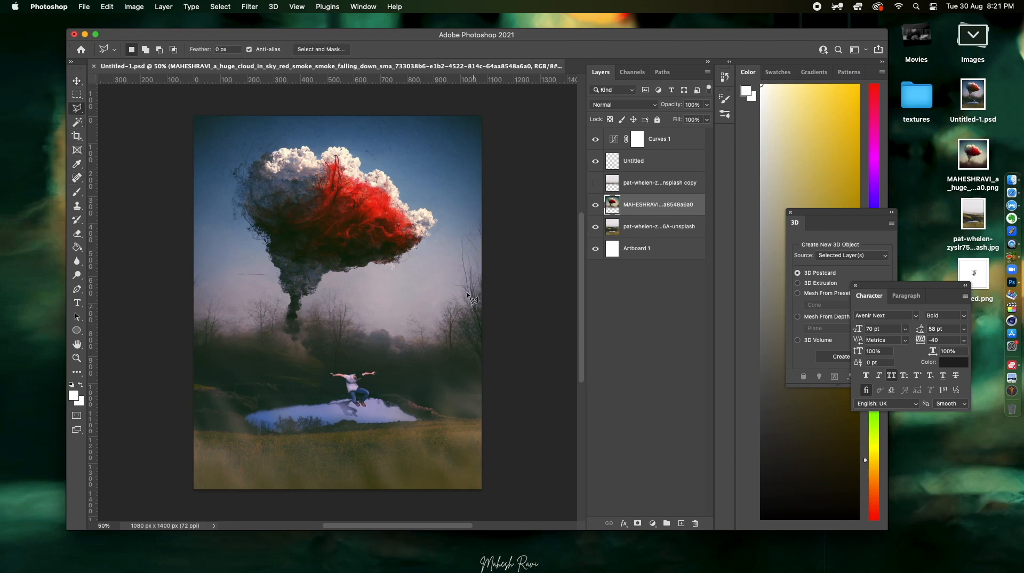
click(319, 284)
click(392, 268)
click(420, 251)
click(432, 224)
click(430, 203)
click(375, 167)
click(333, 151)
click(246, 170)
click(252, 245)
click(319, 284)
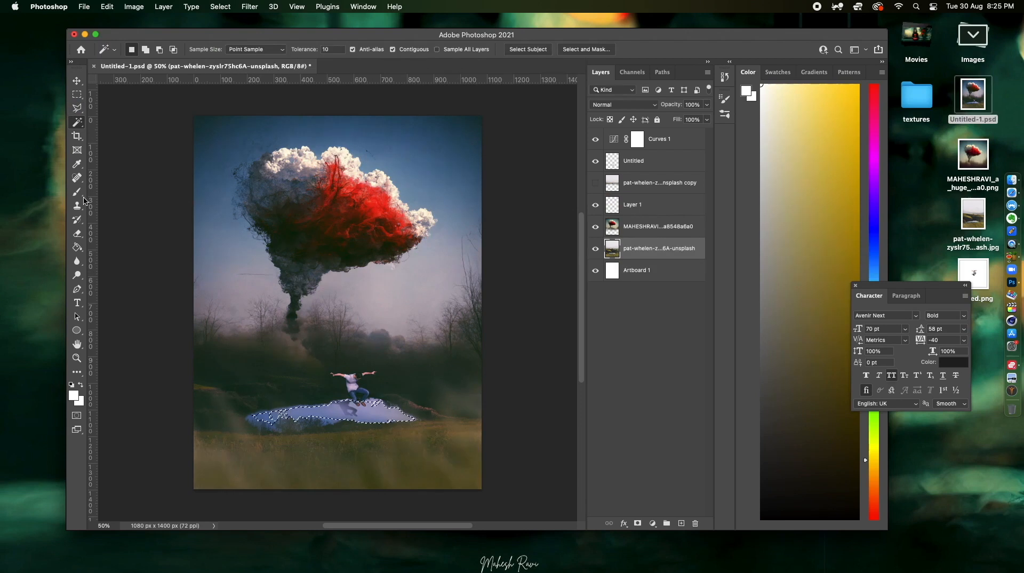
On a new layer above the landscape photo, clone the red cloud into the selected pond with the Clone Stamp at brush size 125, sampling all layers
click(77, 205)
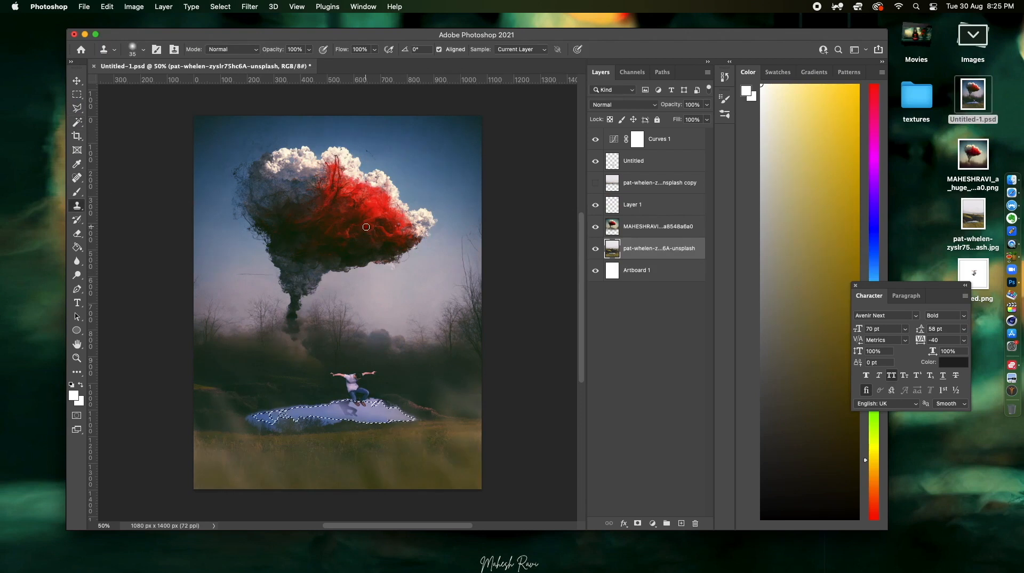
key(super+alt+shift+n)
drag(373, 411, 298, 415)
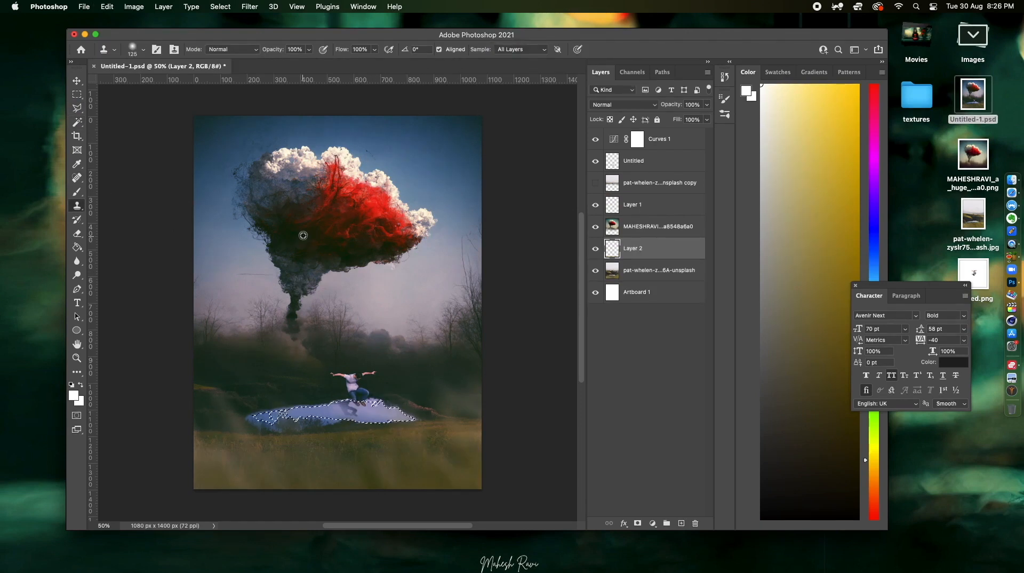
mouse_move(320, 411)
mouse_down()
mouse_move(354, 413)
mouse_move(277, 416)
mouse_up()
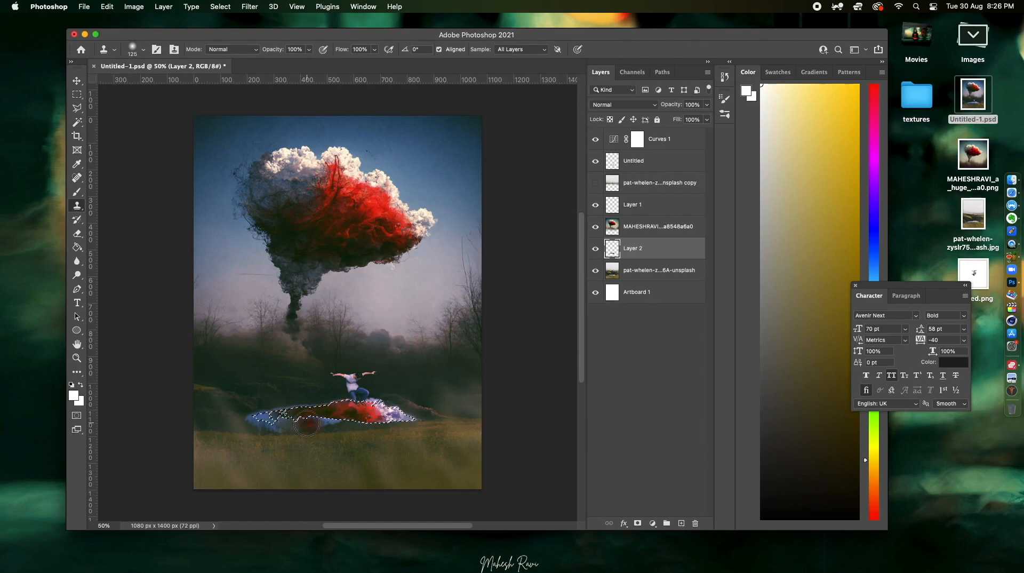
Deselect the pond, lower the cloned reflection layer's opacity to 34% and soften the reflection with a blur filter
key(m)
key(super+d)
click(707, 104)
drag(708, 117, 673, 117)
click(250, 6)
click(426, 173)
key(Return)
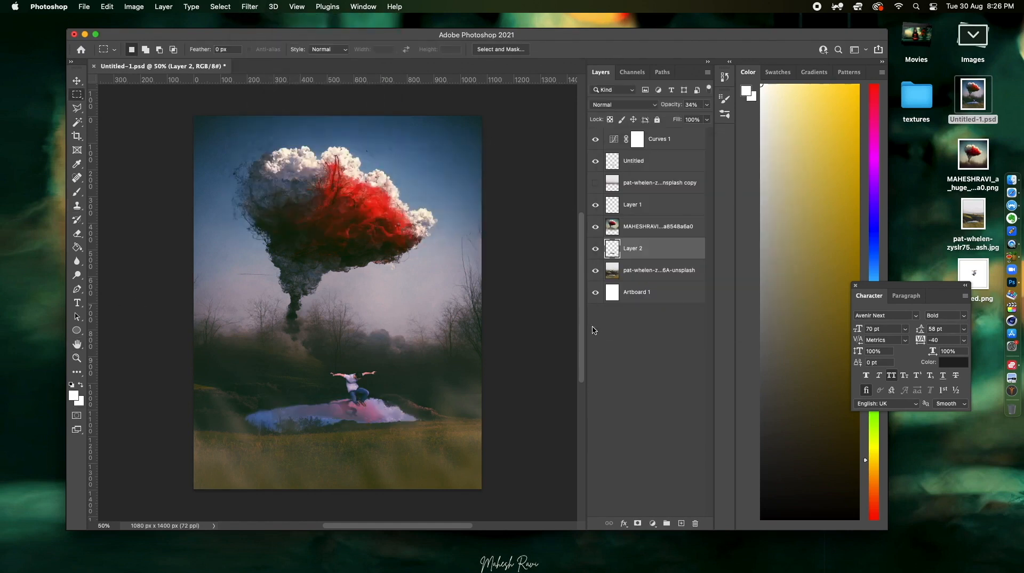
Grade the image in the Curves 1 adjustment by reshaping two colour channels to give bluish shadows and yellowish highlights
click(637, 141)
double_click(614, 139)
click(511, 321)
click(496, 343)
drag(474, 425, 469, 427)
drag(578, 334, 580, 356)
click(512, 321)
click(496, 333)
drag(474, 437, 470, 410)
click(578, 272)
click(614, 226)
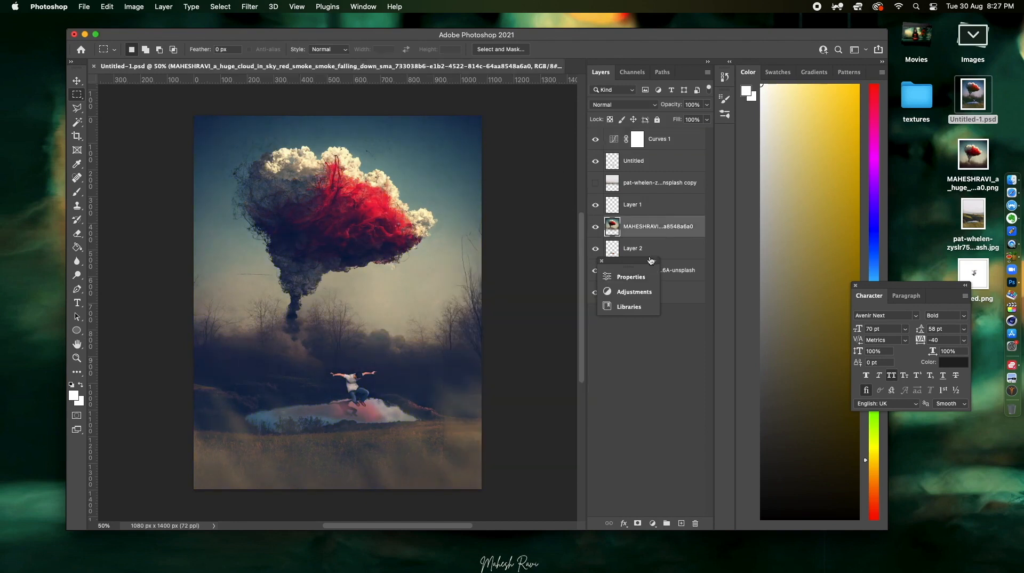
click(614, 248)
key(e)
Add the two-line title "the future project" over the cloud on a text layer above the Untitled layer
click(634, 161)
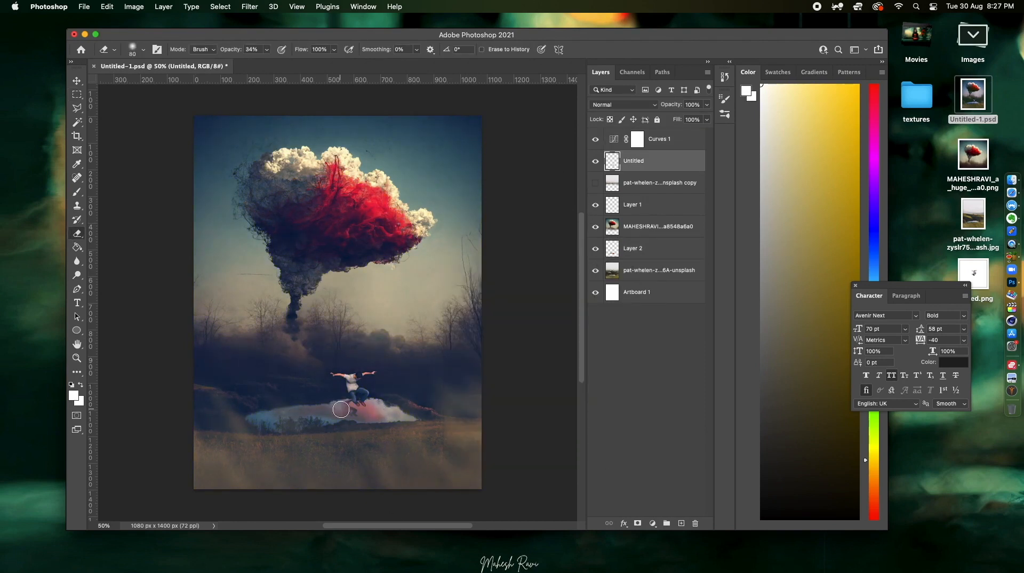
key(t)
click(395, 225)
text(the future)
key(Return)
text(project)
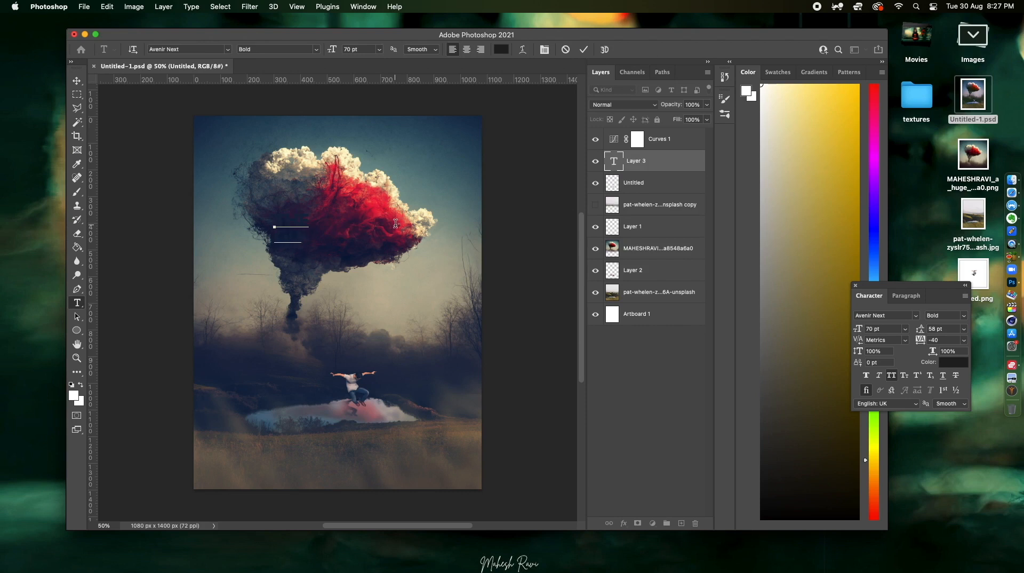
Colour the title text white and reposition it over the centre of the cloud
key(super+a)
click(953, 362)
click(970, 184)
click(77, 80)
drag(329, 228, 338, 219)
Rasterize the title and fade parts of its letters into the cloud with the Eraser at 34% opacity, enlarging the brush to 40
right_click(656, 160)
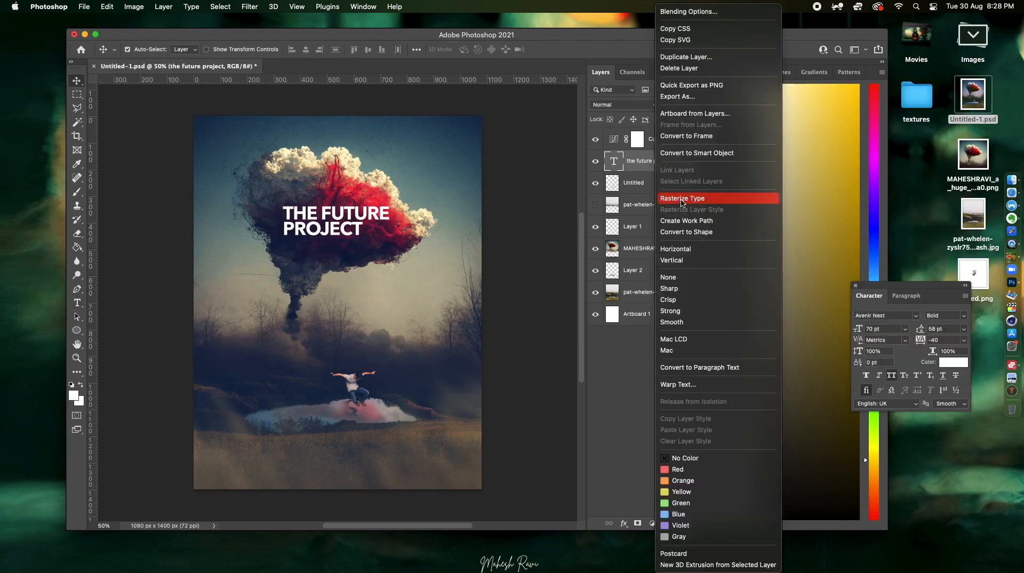
click(685, 198)
click(77, 234)
click(117, 232)
key(super+equal)
key(super+equal)
drag(313, 108, 304, 109)
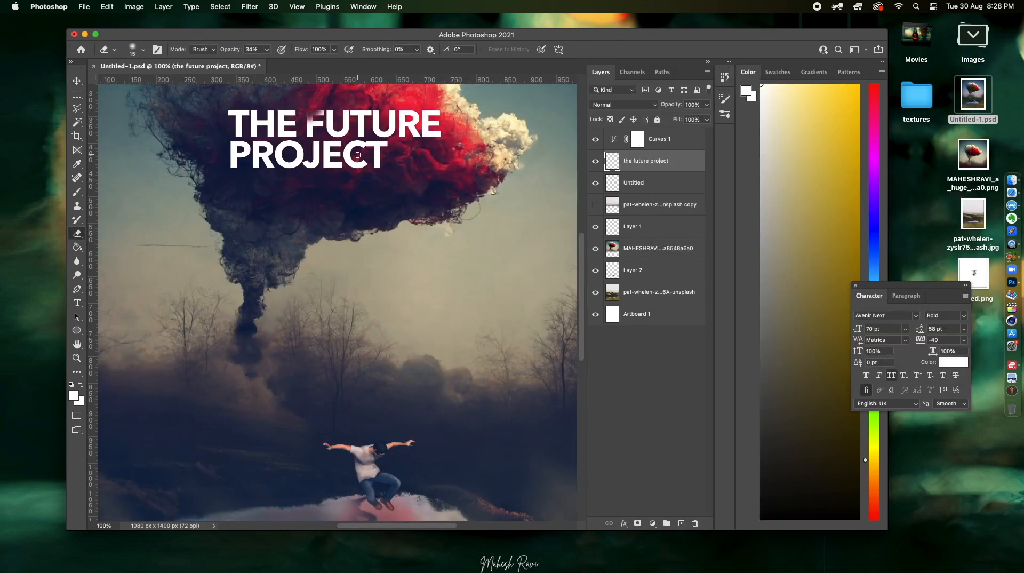
key(bracketright)
key(bracketright)
key(bracketright)
key(bracketright)
key(bracketright)
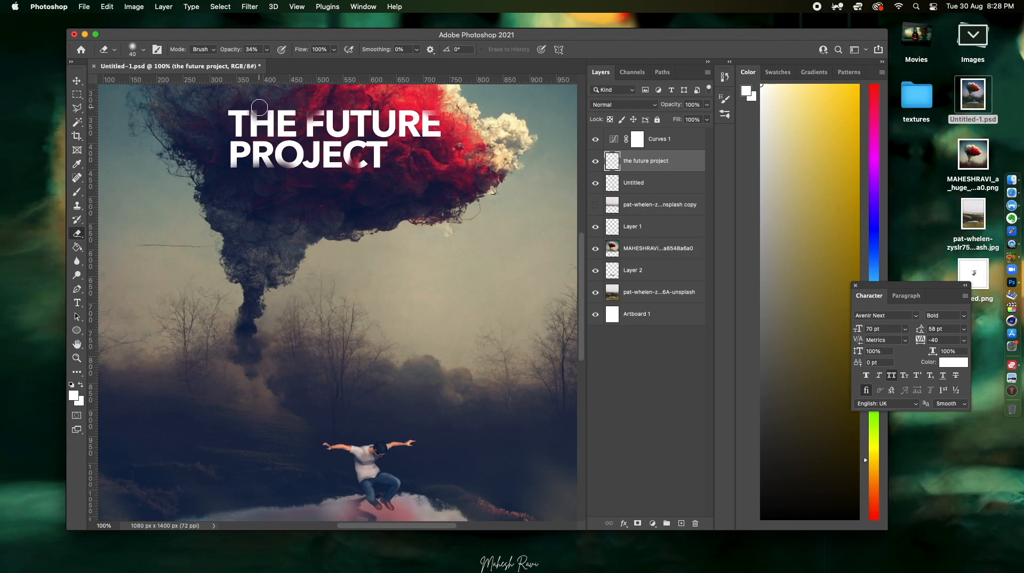
Open the Curves dialog for the Curves 1 layer
key(super+minus)
key(super+minus)
double_click(634, 140)
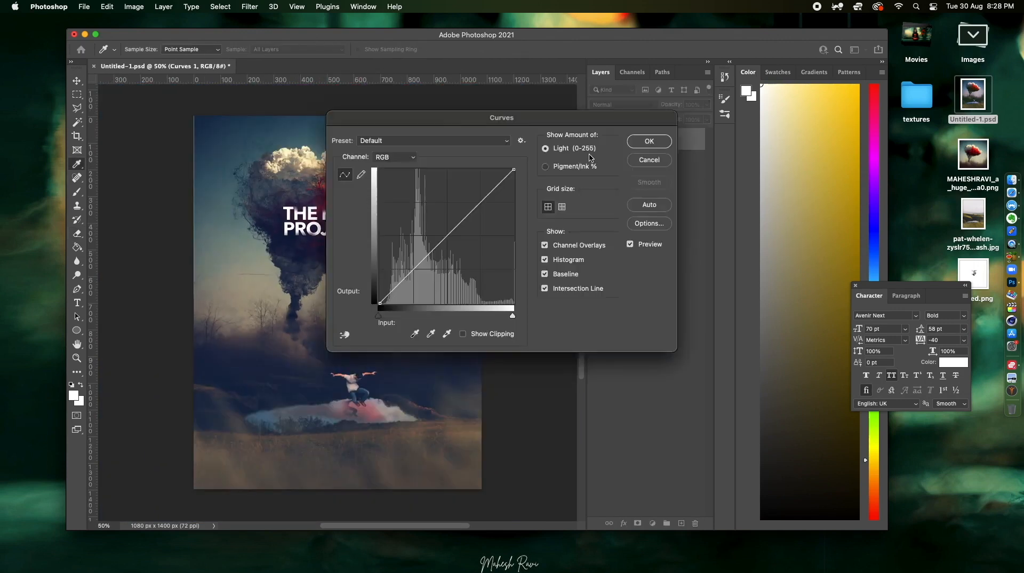